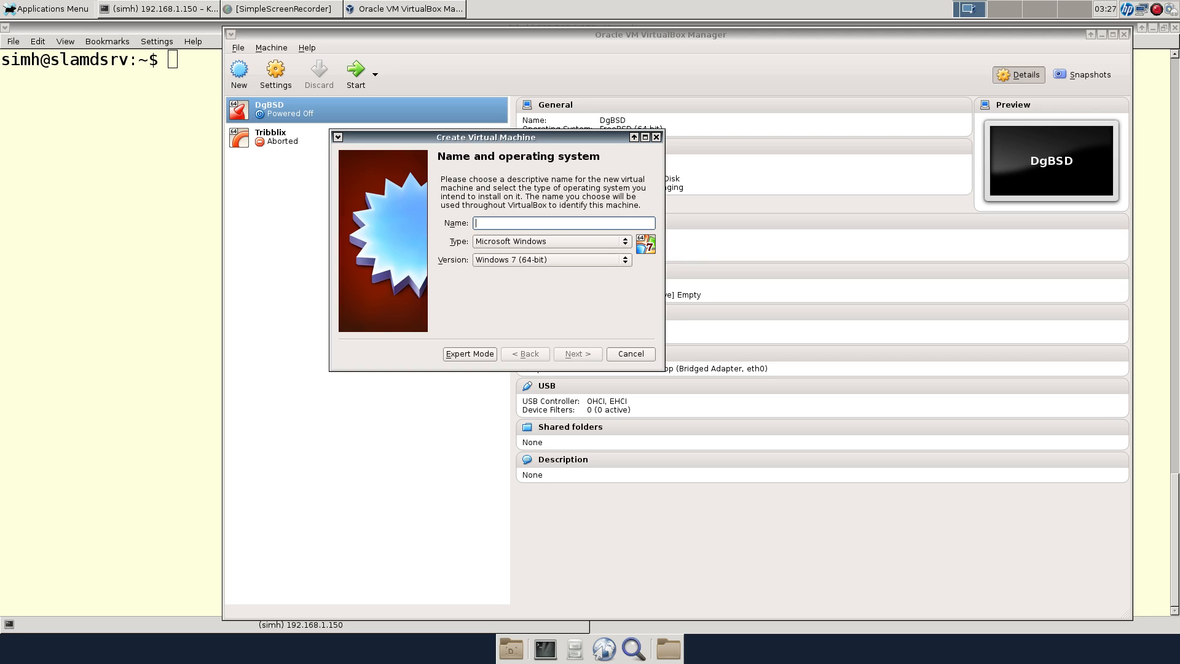
# Name the new Red Hat (64-bit) machine SL7 and give it 2048 MB memory
pyautogui.write('RedHat')
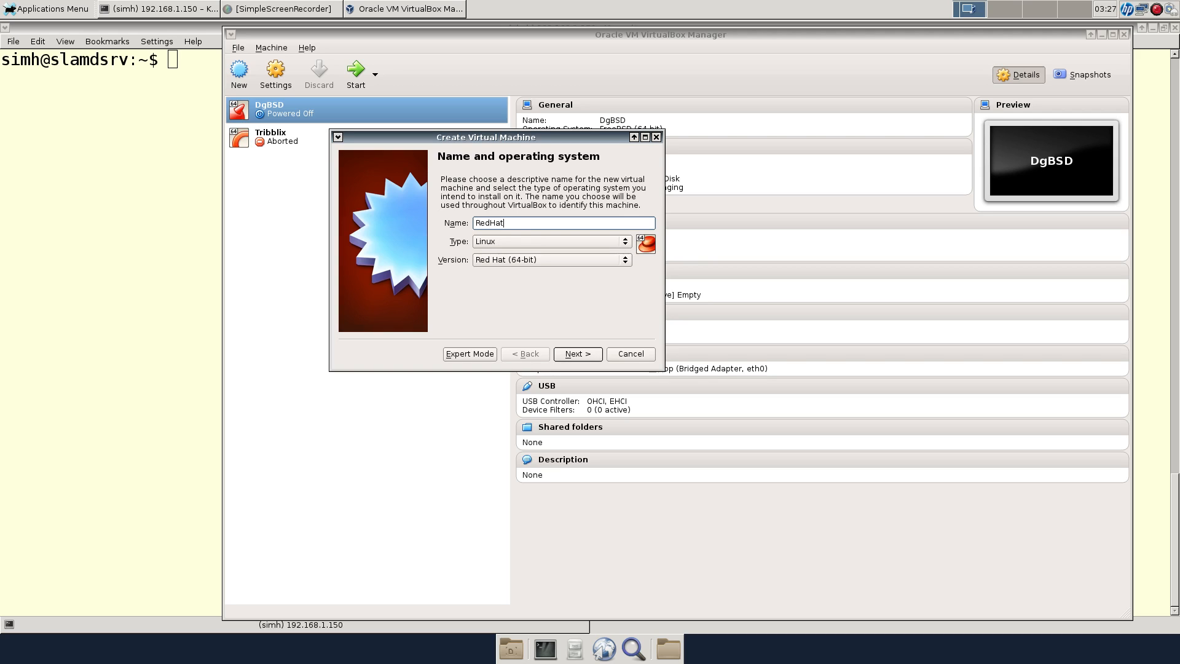
pyautogui.press('BackSpace')
pyautogui.press('BackSpace')
pyautogui.press('BackSpace')
pyautogui.press('BackSpace')
pyautogui.press('BackSpace')
pyautogui.write('SL7')
pyautogui.press('Return')
pyautogui.press('Tab')
pyautogui.write('2048')
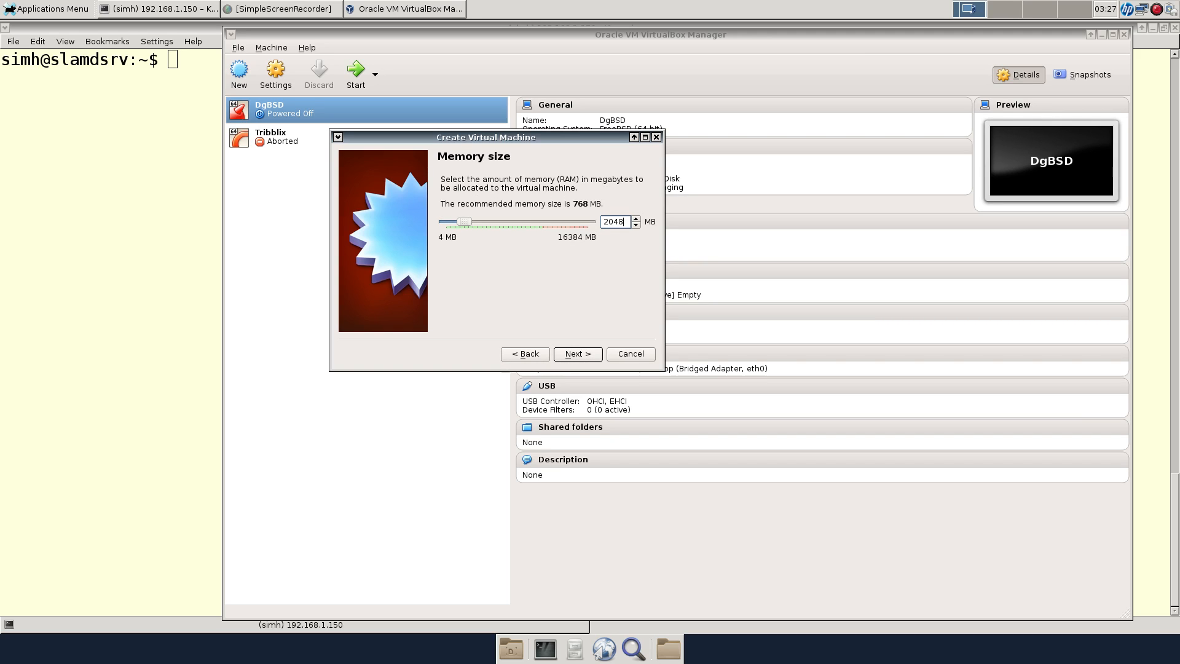
pyautogui.press('Return')
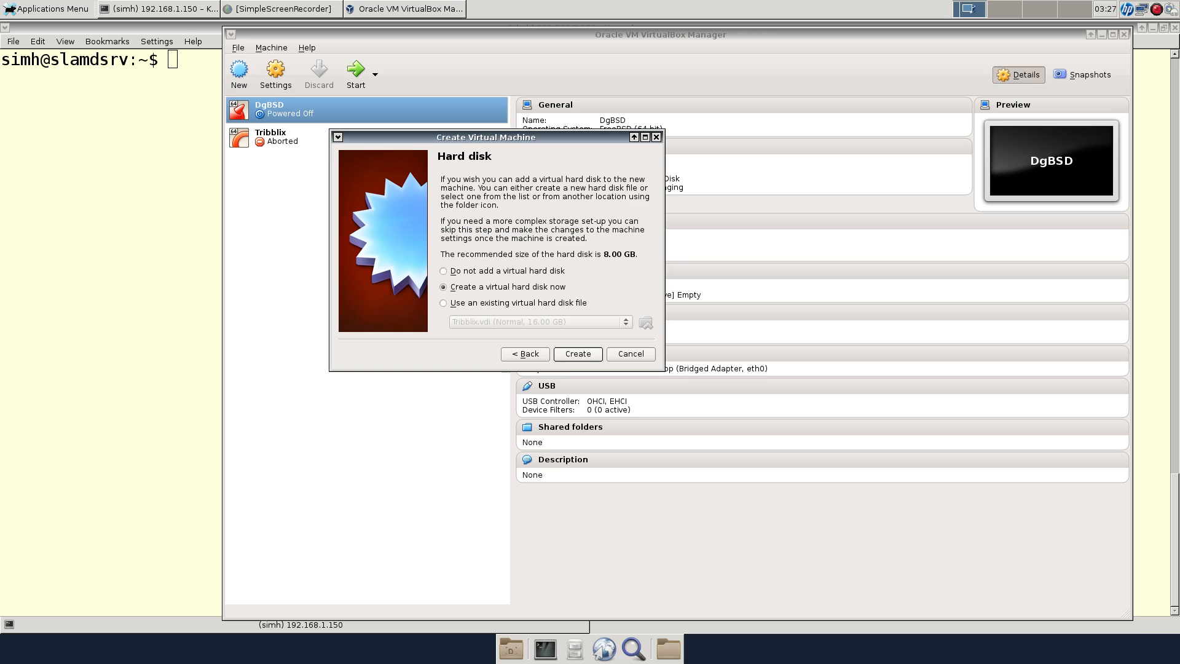
# Create an 18 GB dynamically allocated VDI hard disk for the machine
pyautogui.press('Return')
pyautogui.press('Return')
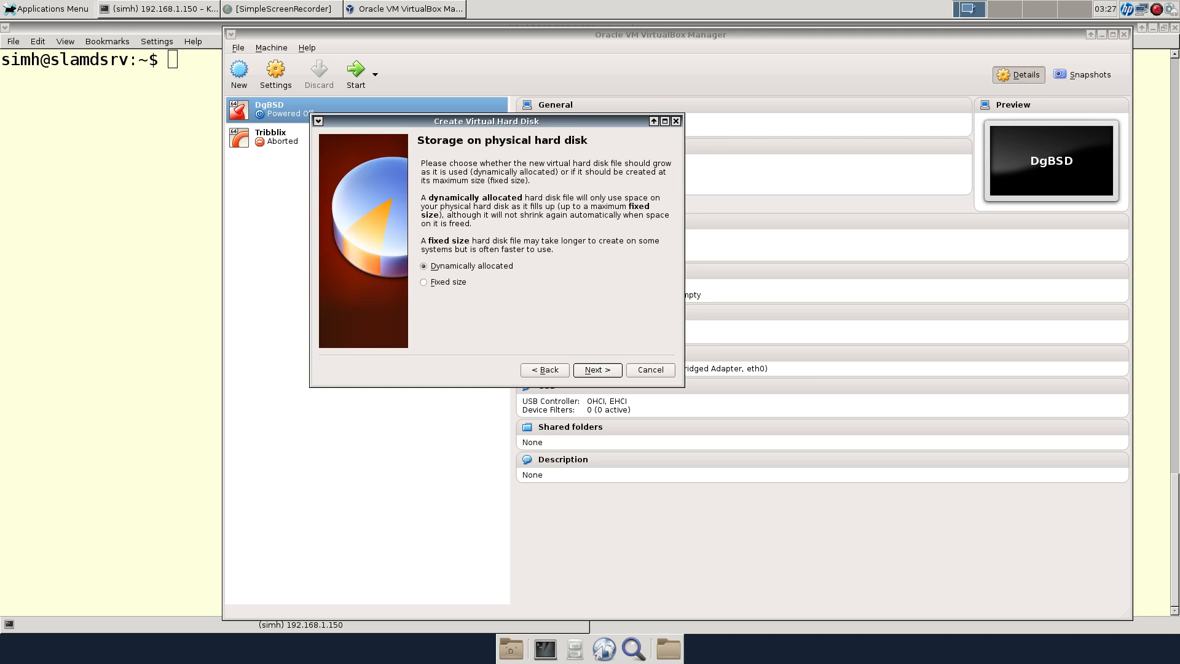
pyautogui.press('Return')
pyautogui.press('Tab')
pyautogui.write('1')
pyautogui.press('Return')
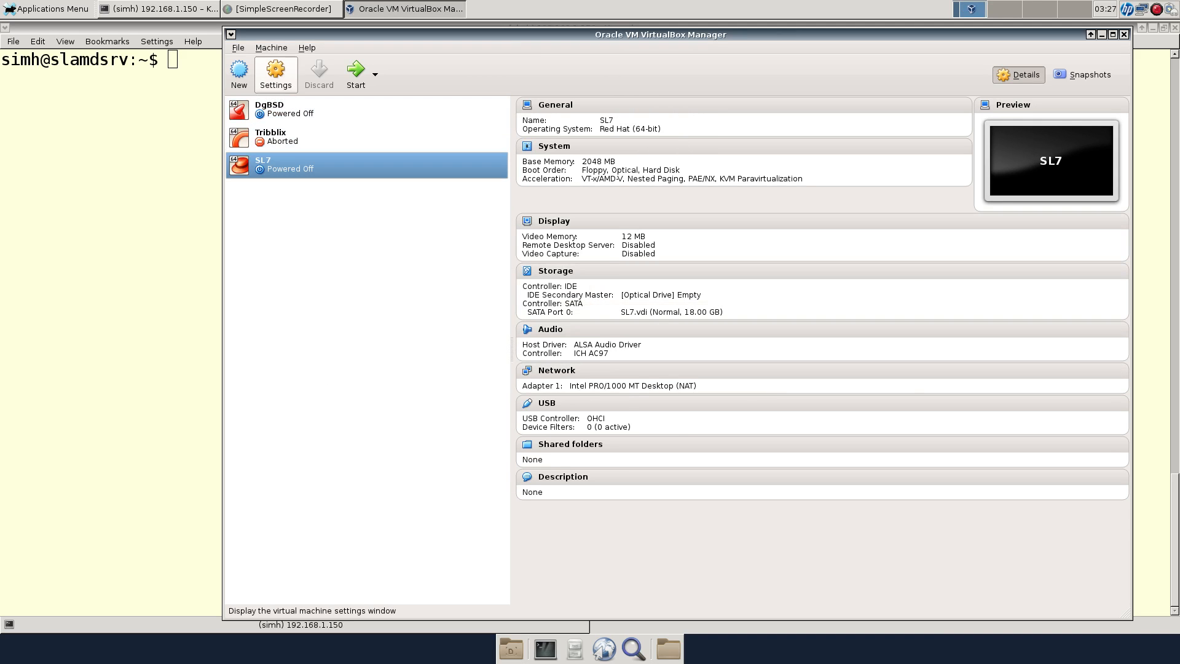
# Give the SL7 machine 2 processors in its System settings
pyautogui.click(275, 72)
pyautogui.click(498, 227)
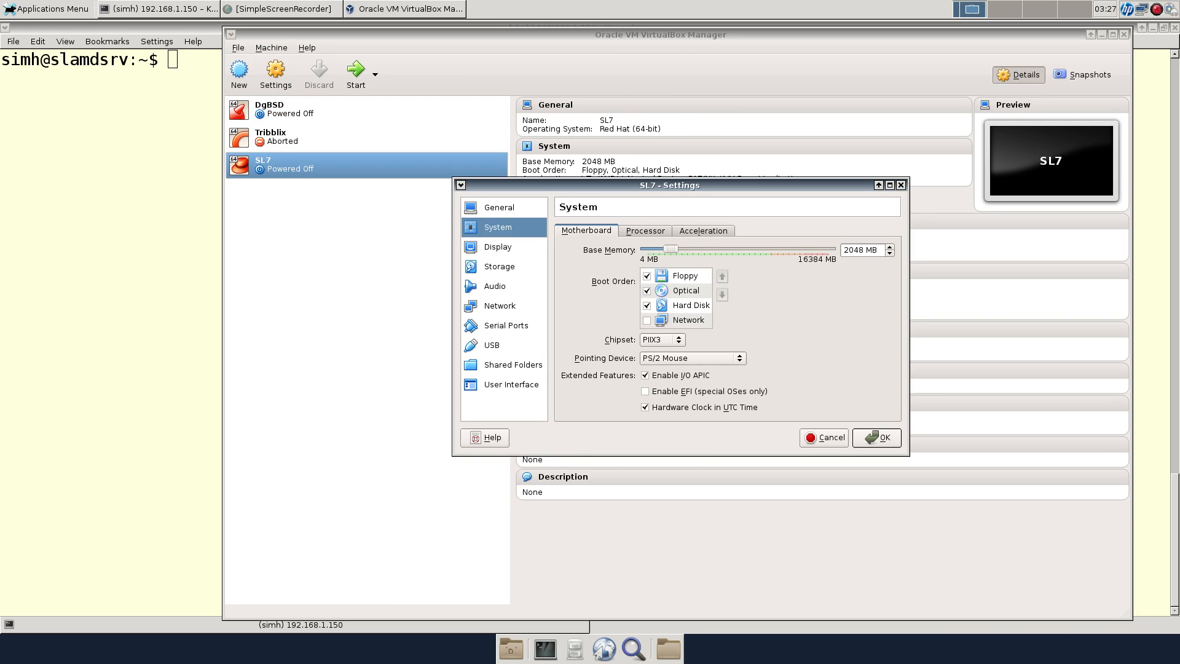
pyautogui.click(645, 231)
pyautogui.moveTo(648, 249); pyautogui.dragTo(660, 249)
# Enable Use Host I/O Cache on the SATA controller, save, and start SL7
pyautogui.click(499, 267)
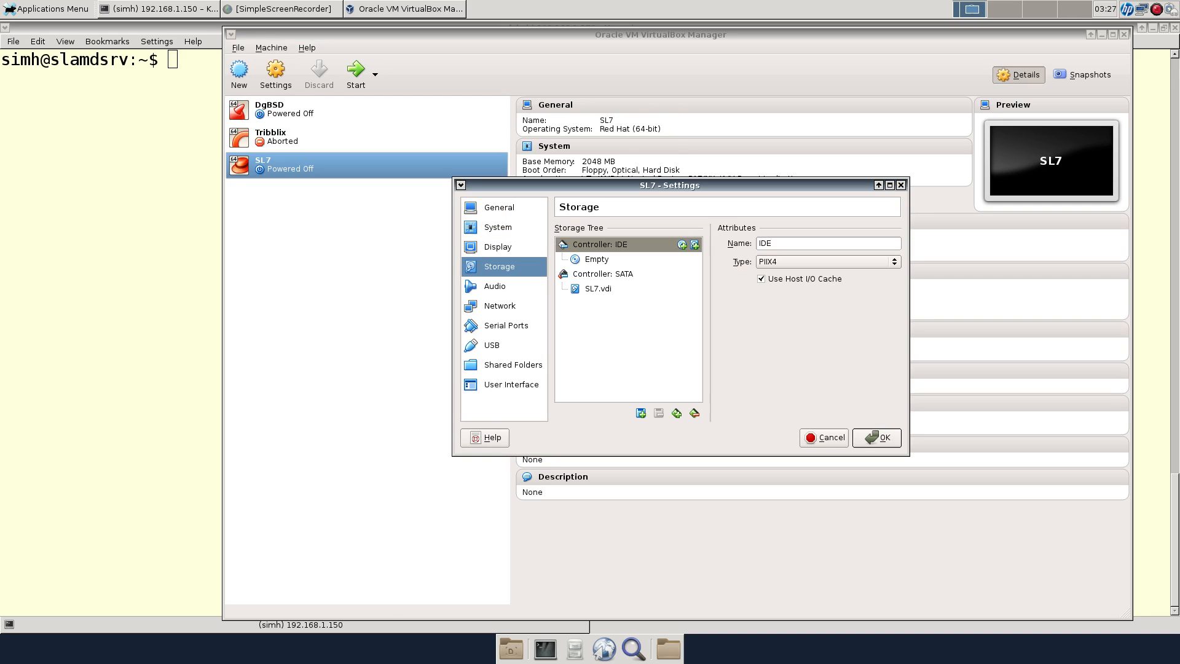
pyautogui.click(603, 274)
pyautogui.click(780, 297)
pyautogui.click(877, 437)
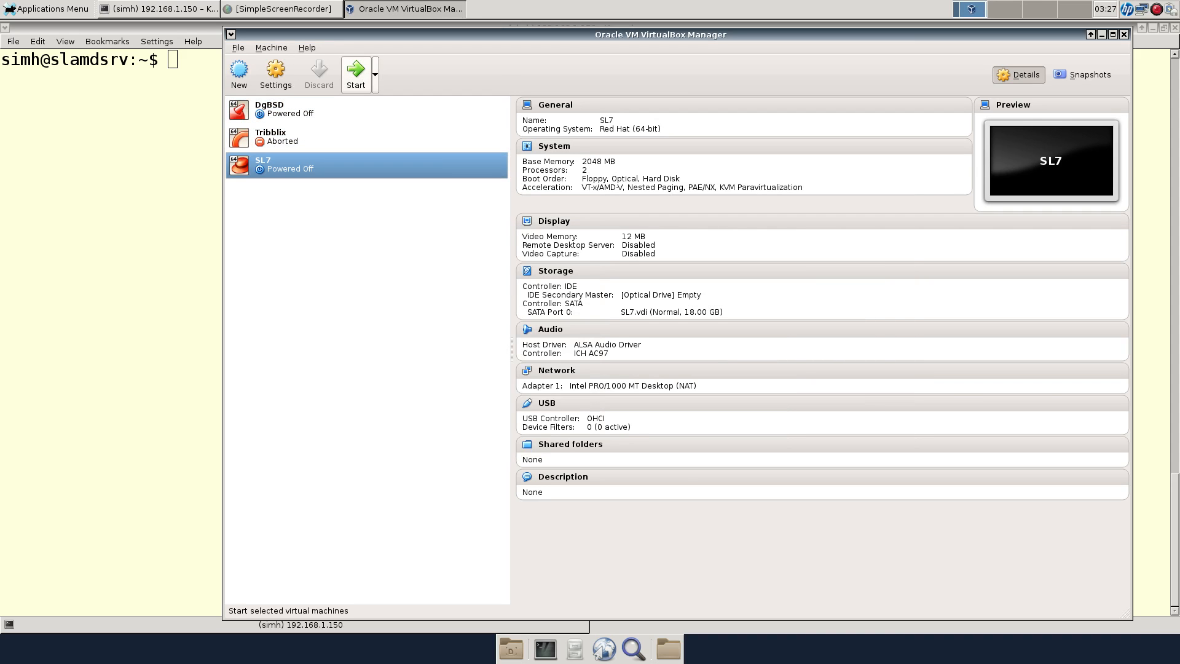
pyautogui.click(356, 74)
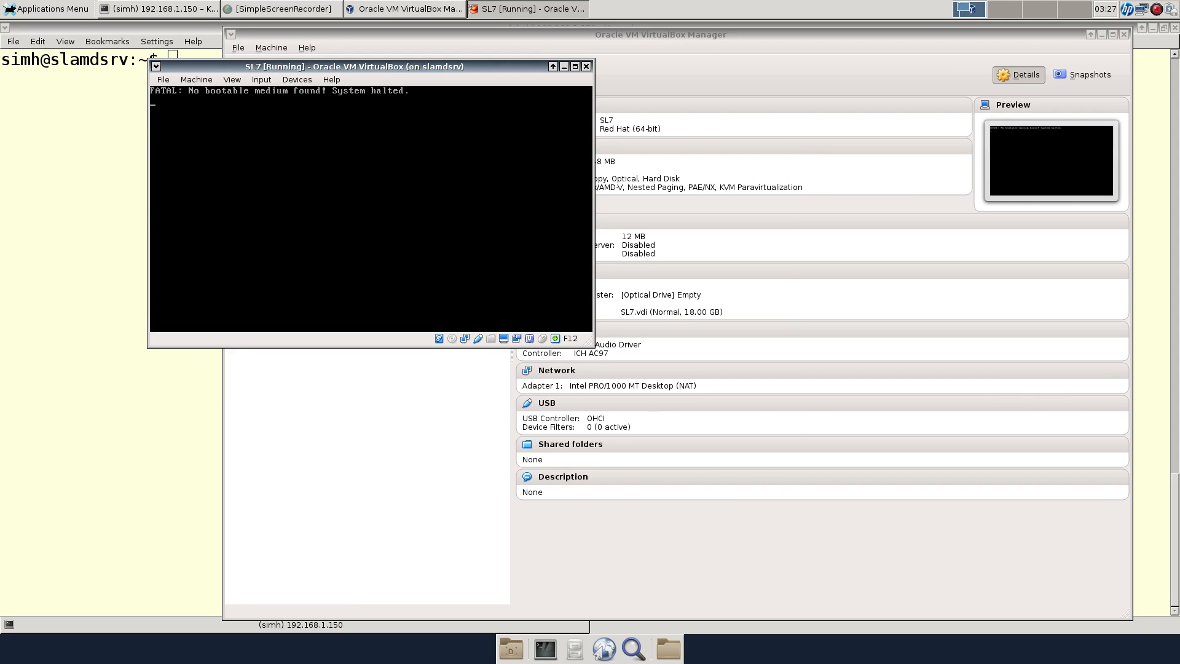
pyautogui.click(196, 80)
pyautogui.moveTo(297, 80)
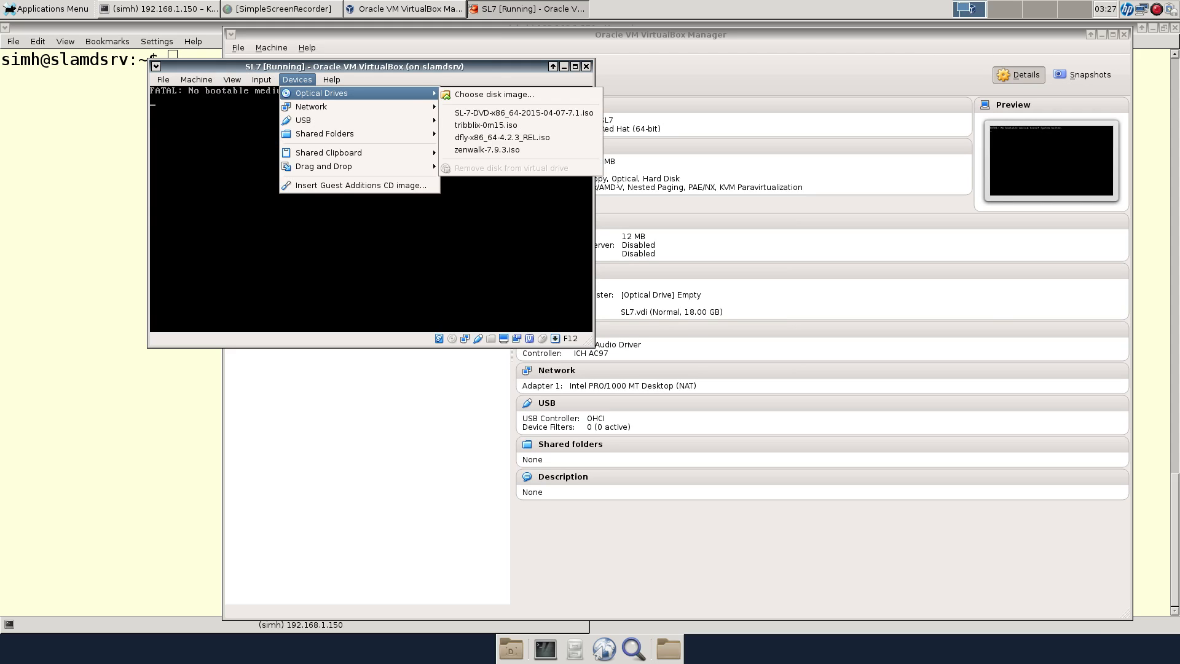
pyautogui.click(524, 113)
# Reset the running machine and confirm the reset
pyautogui.click(196, 80)
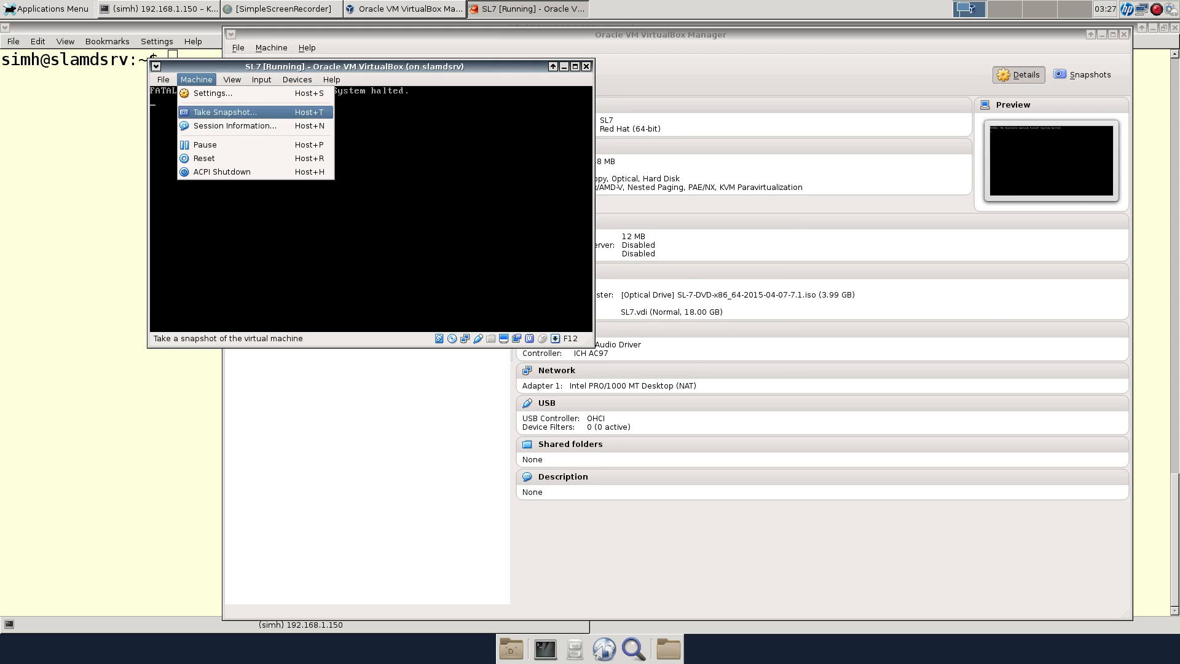
pyautogui.click(204, 158)
pyautogui.click(397, 254)
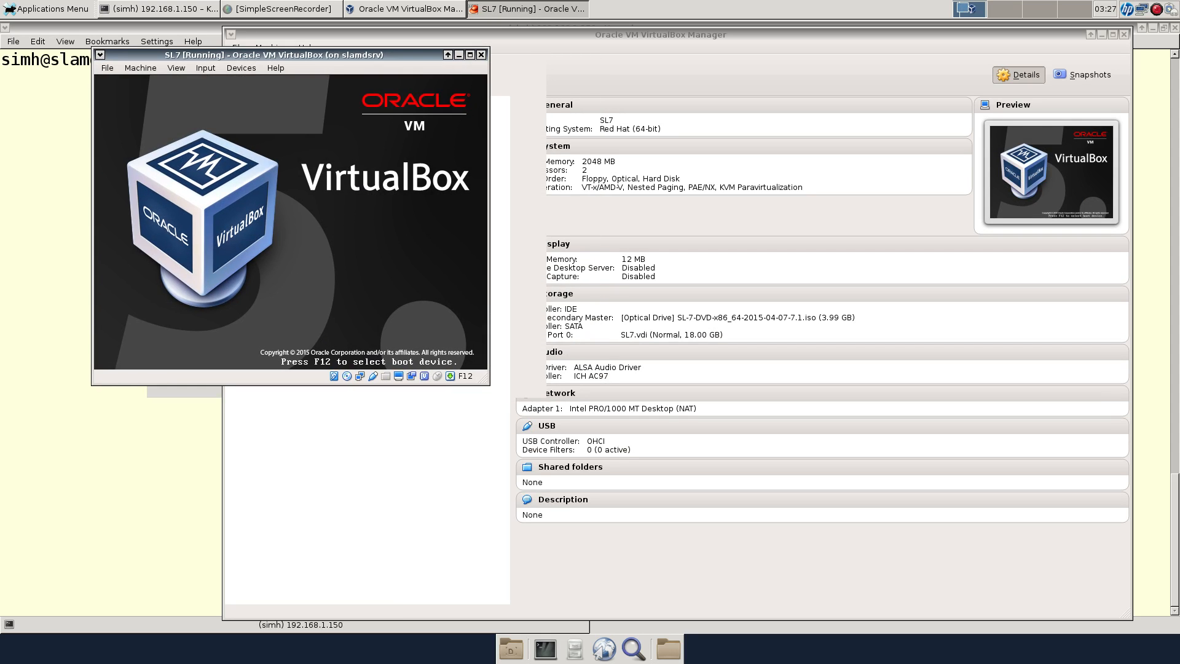
# Boot the DVD with 'quiet' removed from the command line and abort the media check
pyautogui.press('Tab')
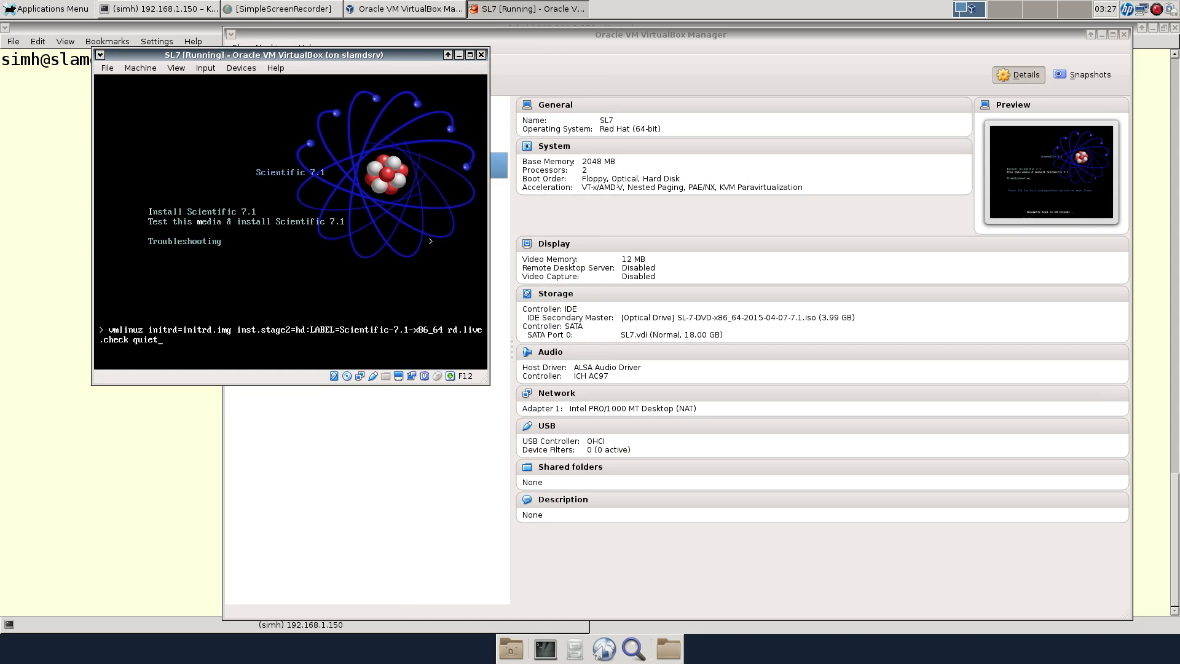
pyautogui.press('BackSpace')
pyautogui.press('BackSpace')
pyautogui.press('BackSpace')
pyautogui.press('BackSpace')
pyautogui.press('BackSpace')
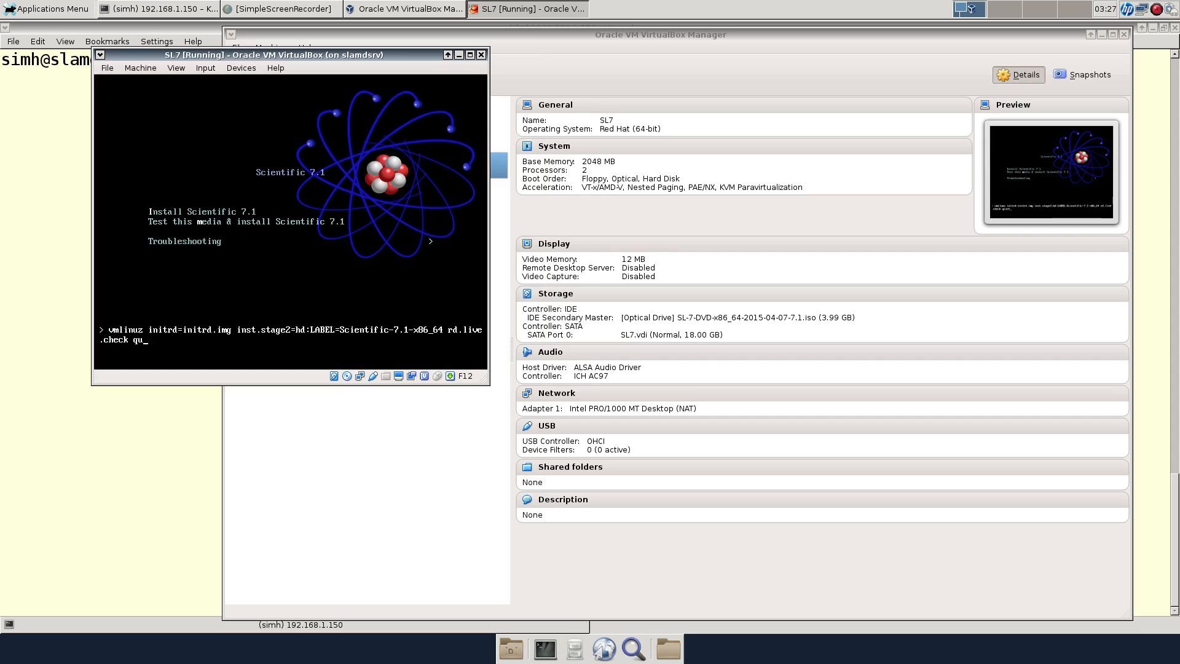
pyautogui.press('Return')
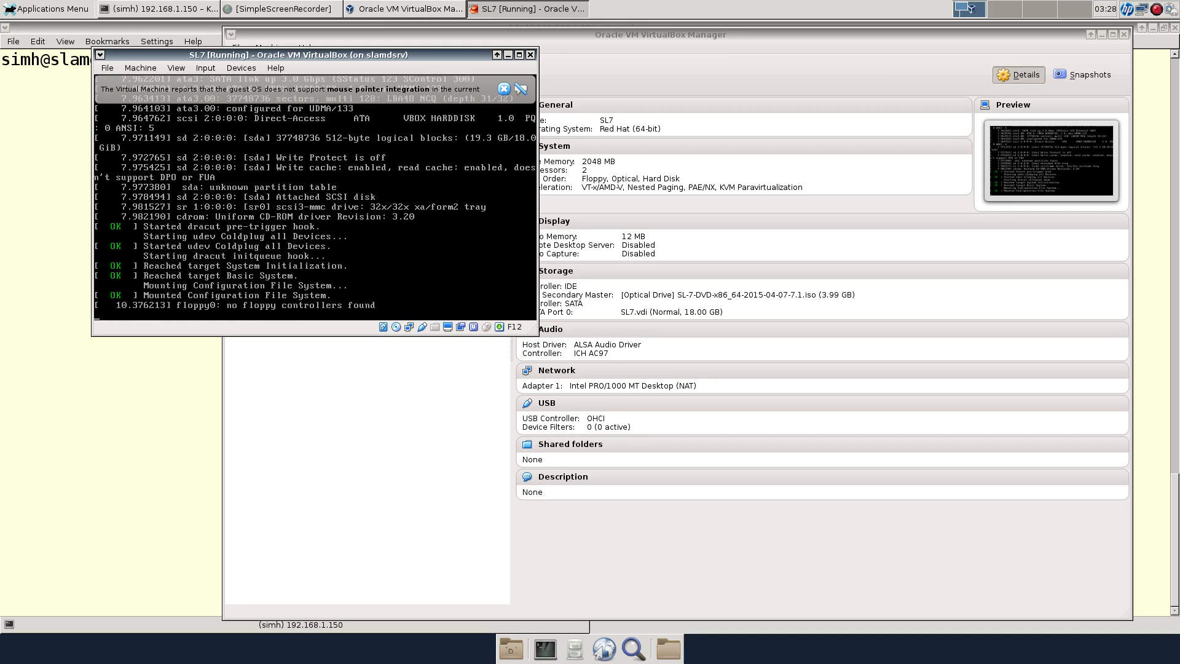
pyautogui.moveTo(298, 55); pyautogui.dragTo(238, 39)
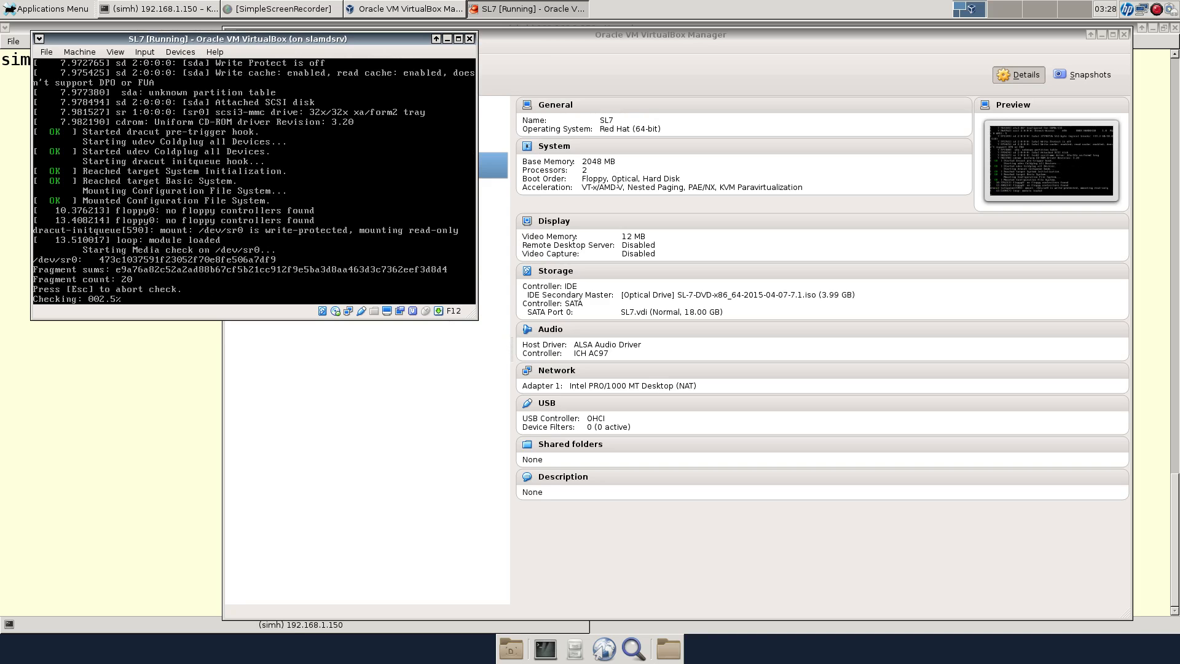
pyautogui.press('Escape')
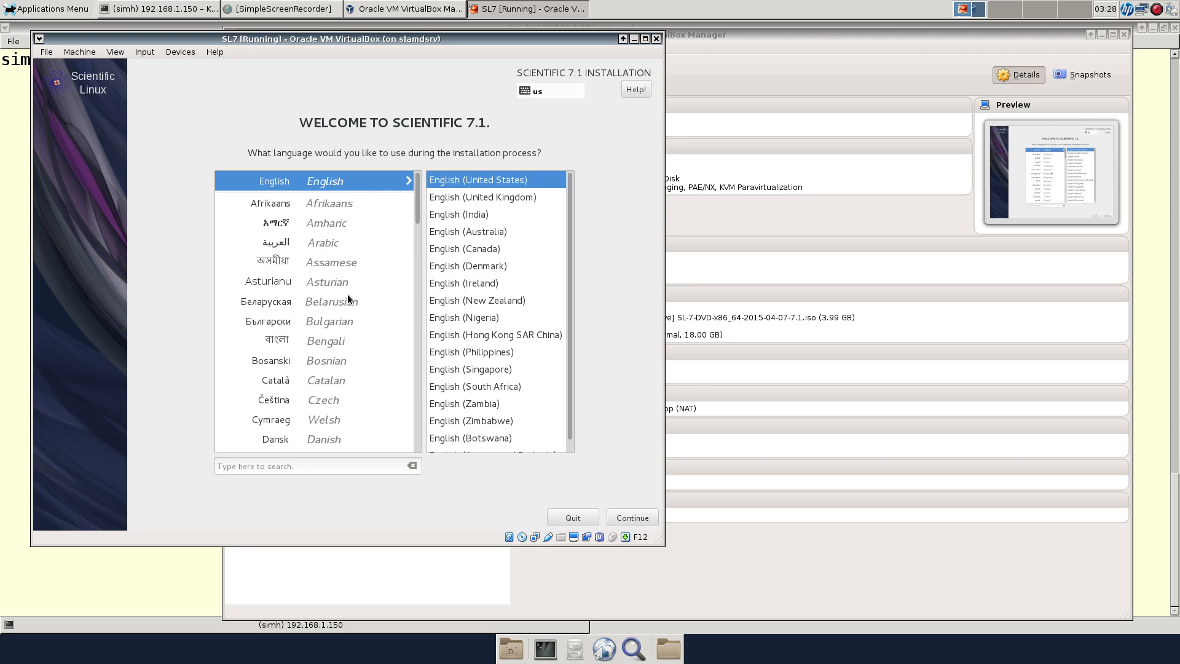
# Switch the VM window to scaled display mode
pyautogui.hotkey('F12', 'c')
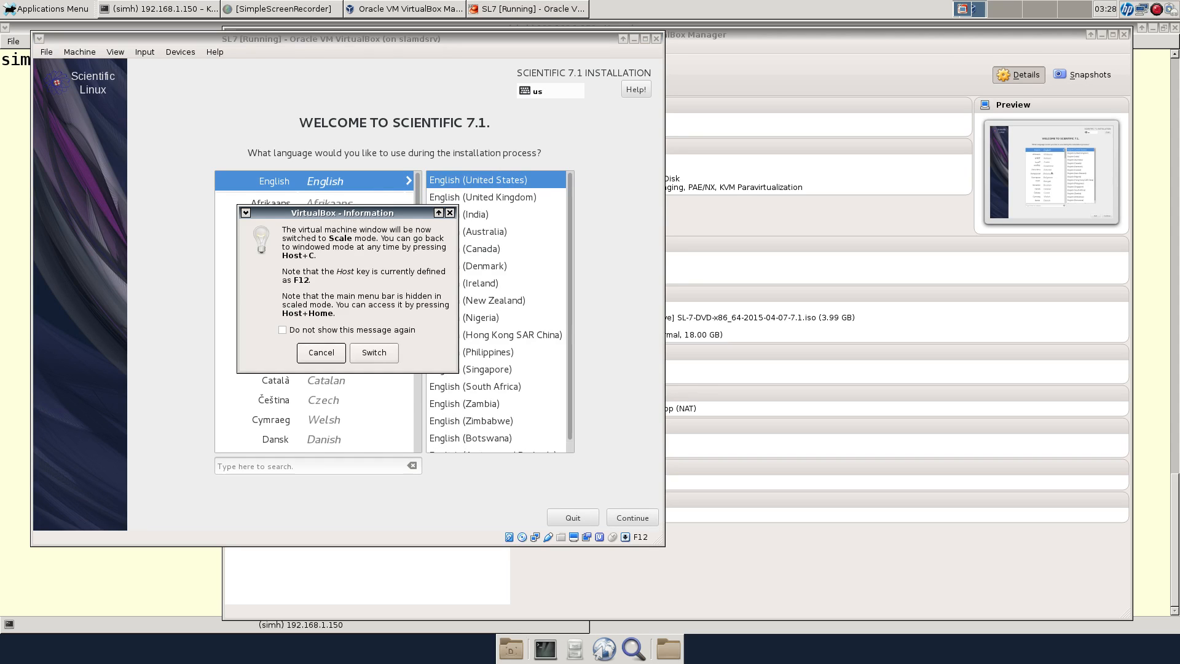
pyautogui.press('Return')
pyautogui.hotkey('F12', 'c')
pyautogui.click(374, 352)
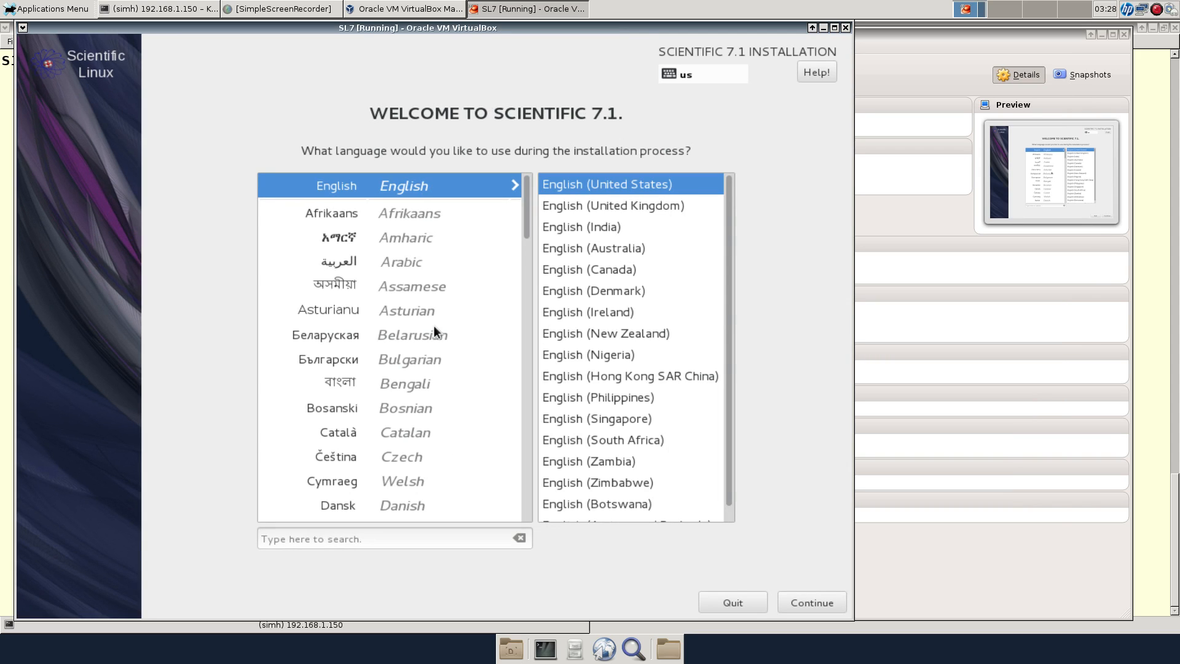
# Let the guest capture input, continue with English, and open Software Selection
pyautogui.click(434, 327)
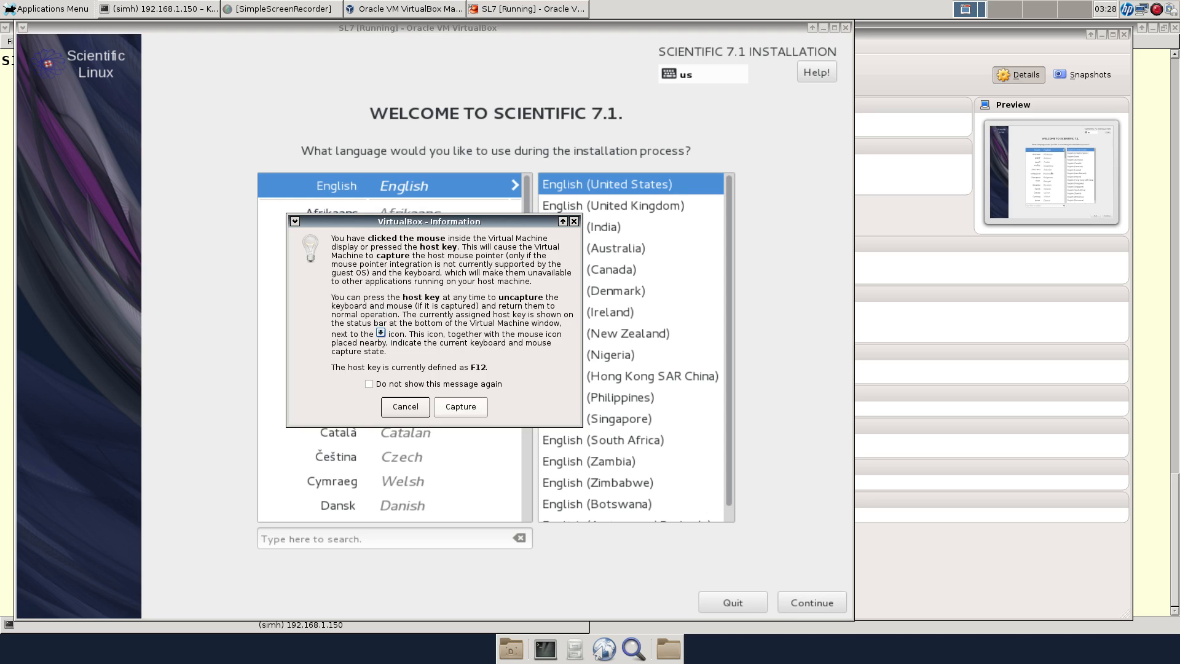
pyautogui.click(460, 406)
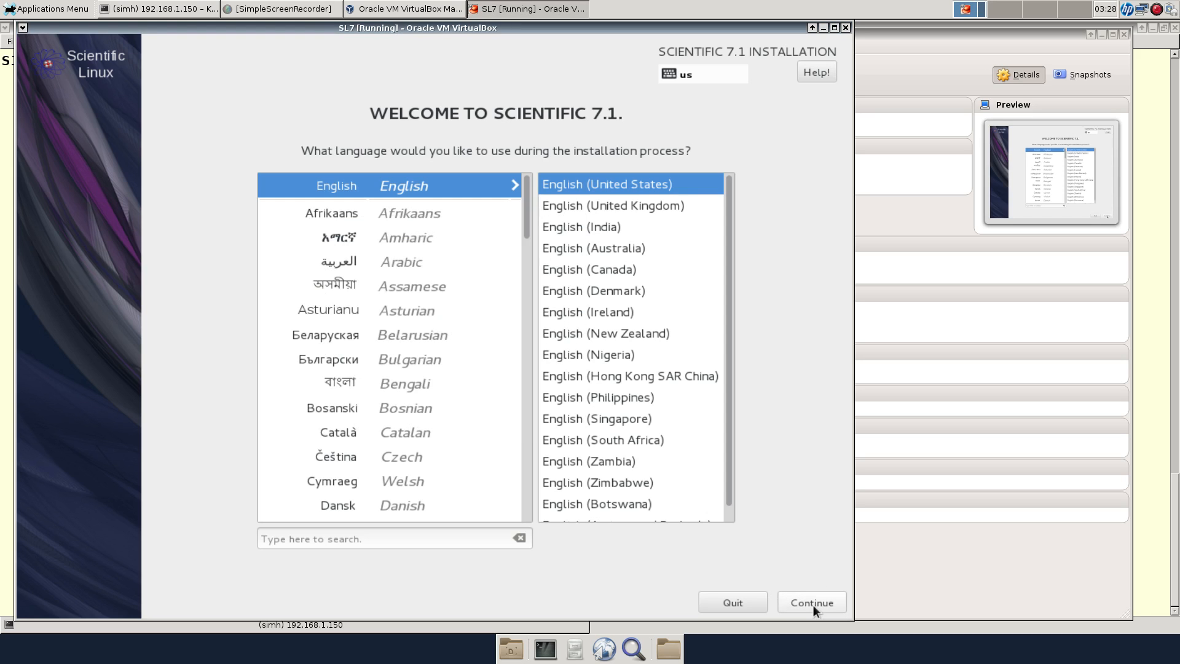
pyautogui.click(812, 603)
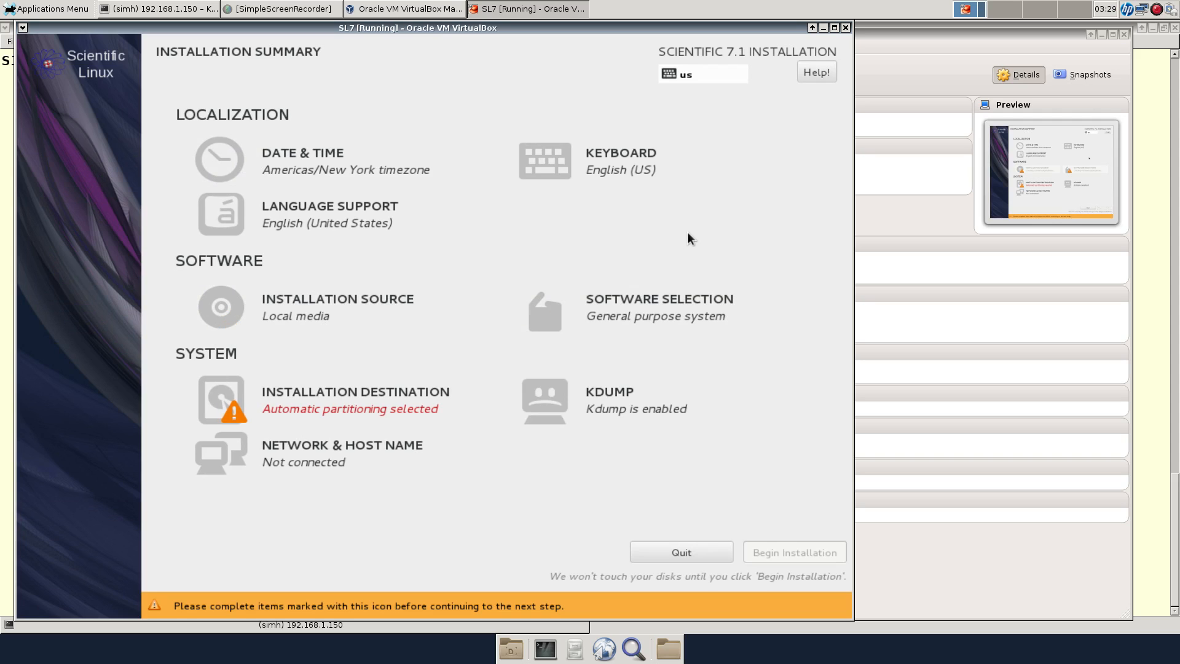
pyautogui.click(581, 302)
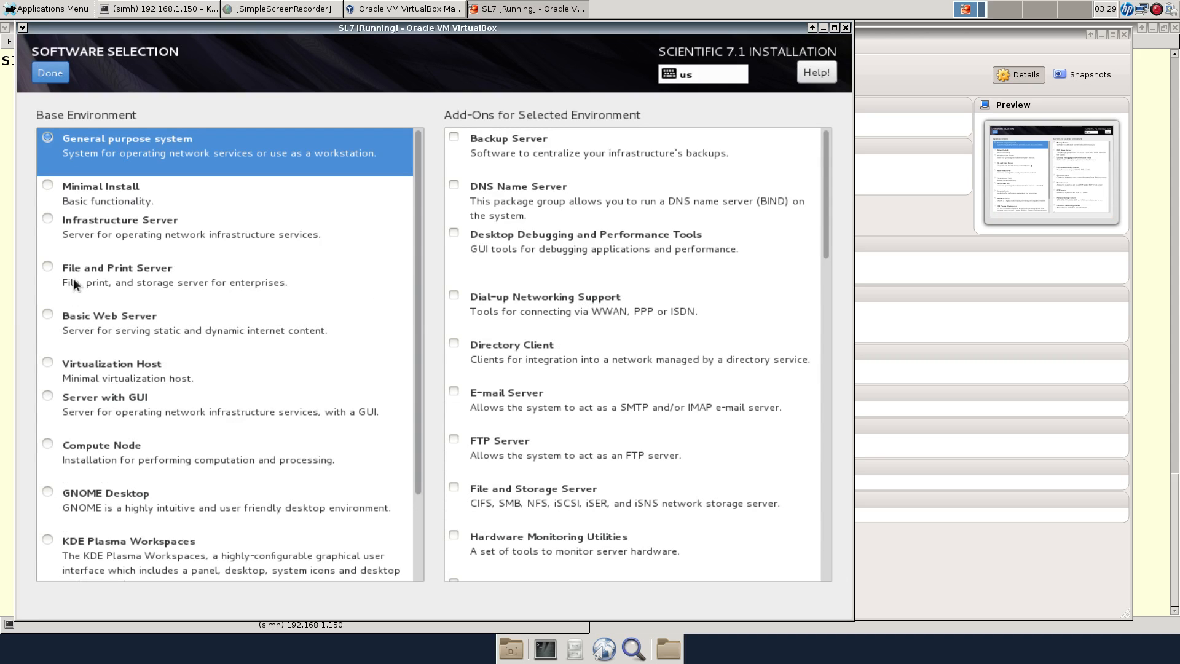
# Choose Development and Creative Workstation as the base environment
pyautogui.scroll(-3, 76, 286)
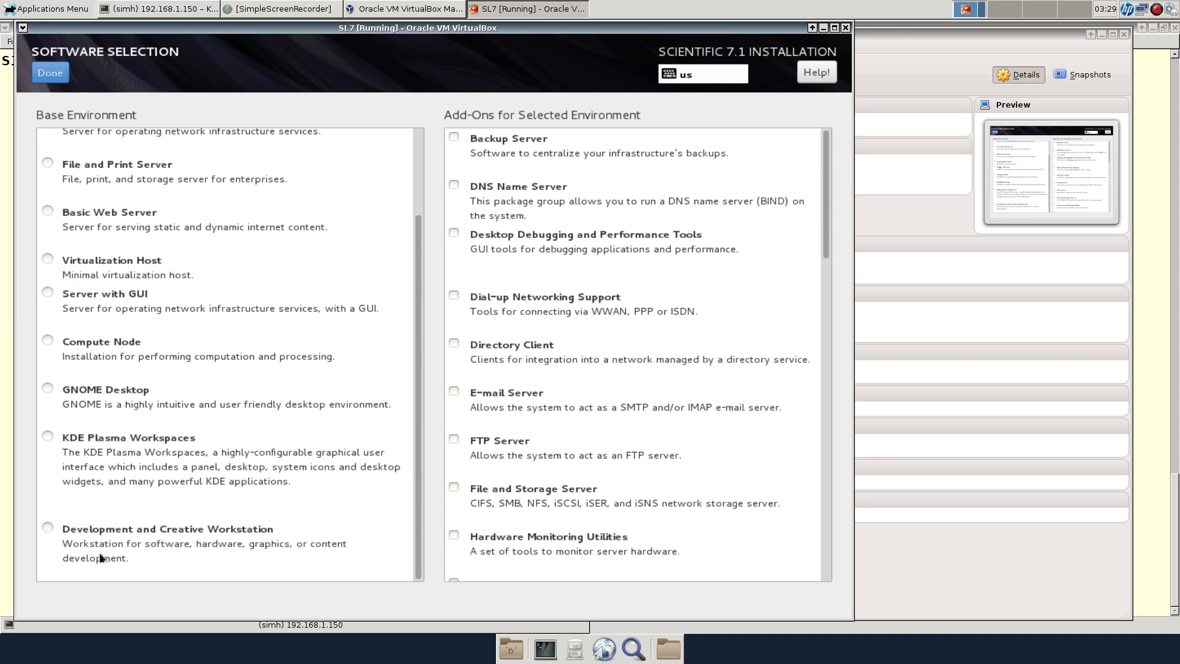
pyautogui.click(48, 527)
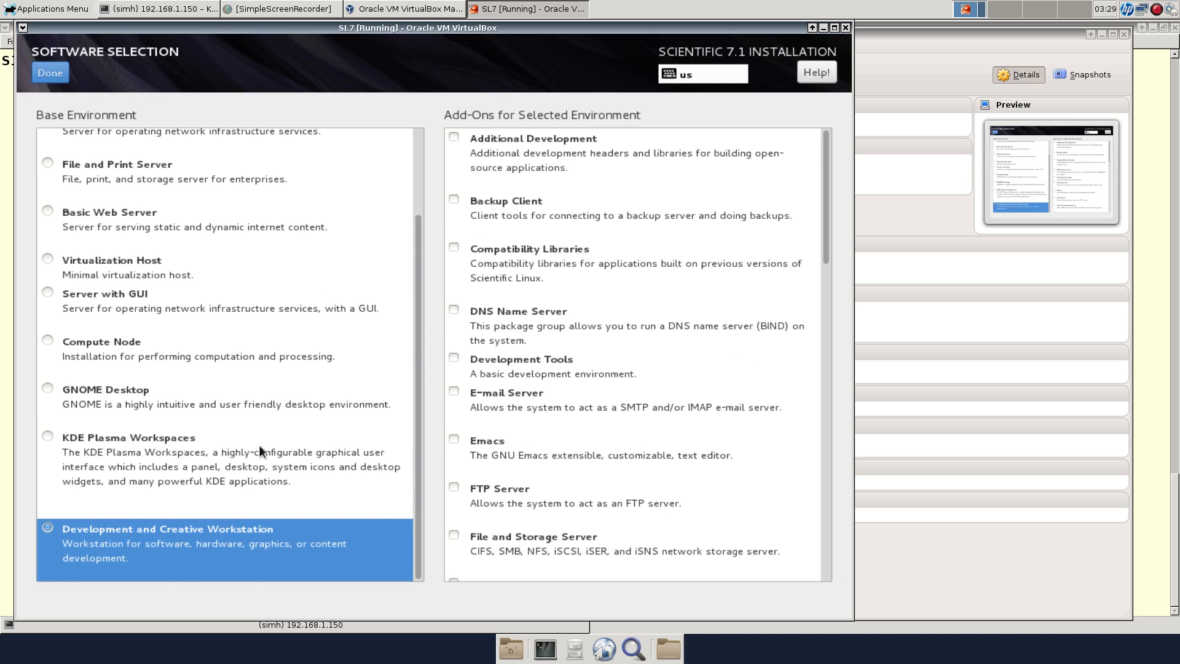
pyautogui.scroll(2, 260, 445)
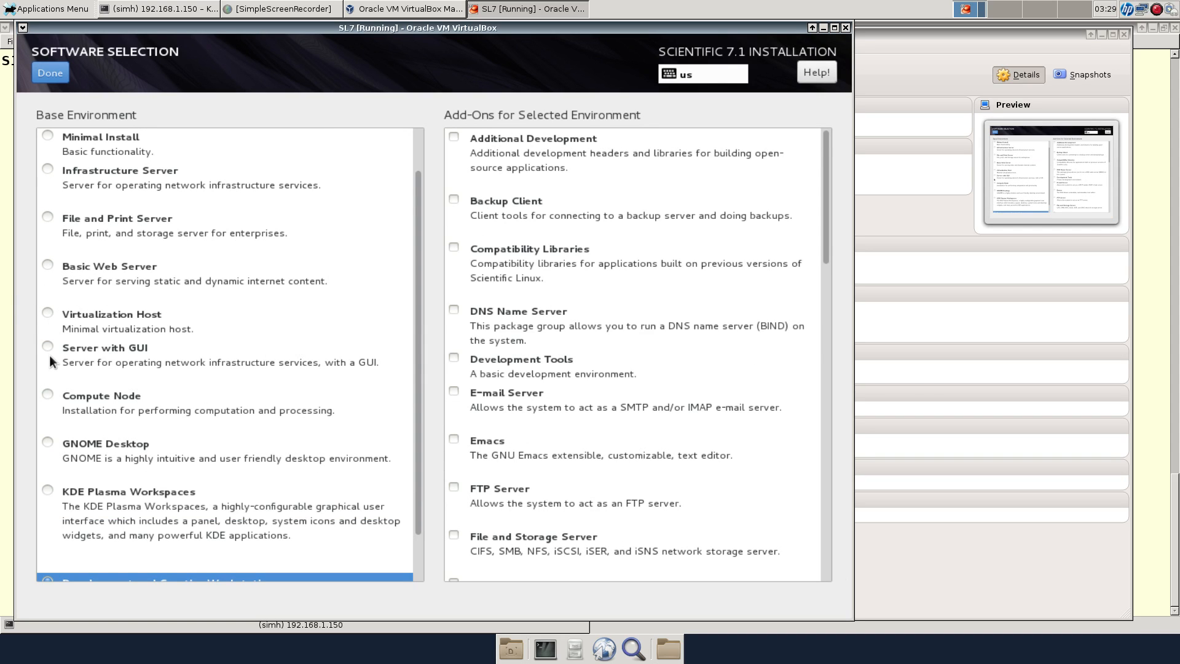
pyautogui.scroll(1, 54, 350)
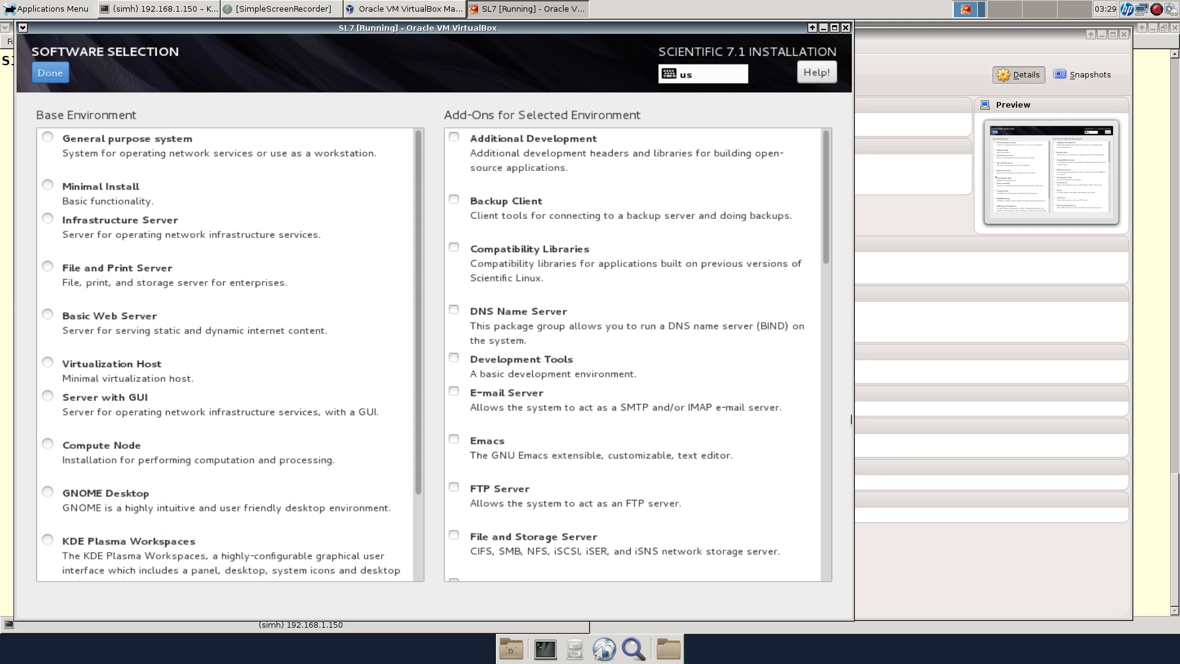
# Add Development Tools, Additional Development, Emacs and Legacy X Window System Compatibility, then confirm
pyautogui.click(449, 357)
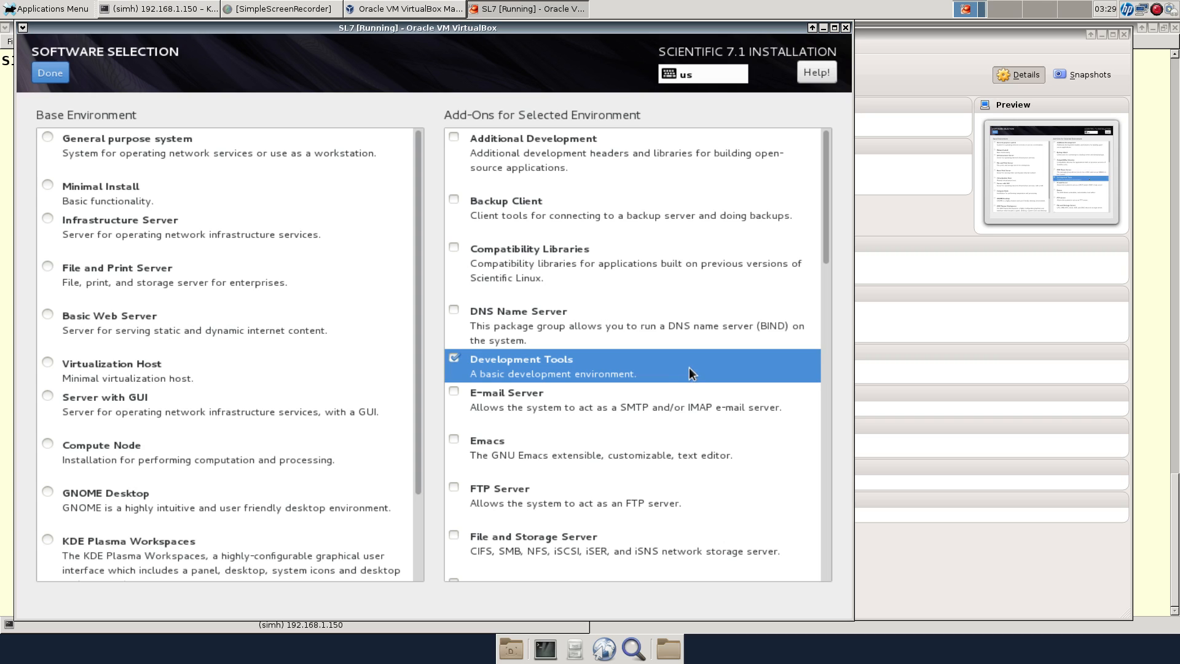
pyautogui.click(454, 136)
pyautogui.scroll(-3, 731, 242)
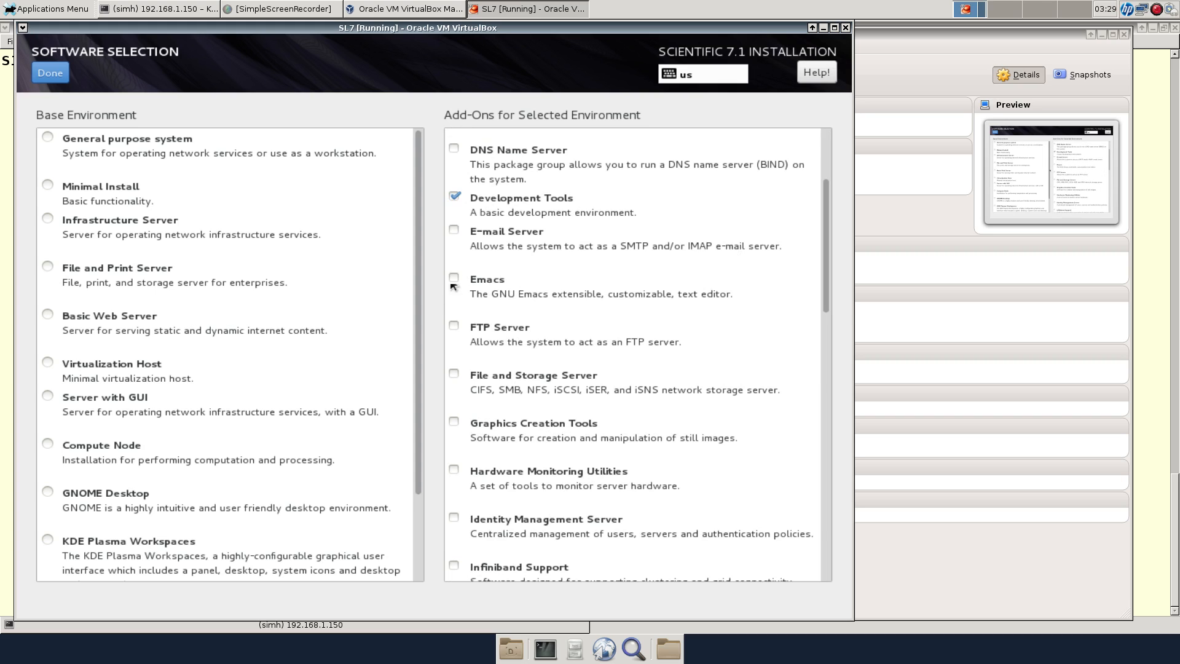
pyautogui.click(456, 277)
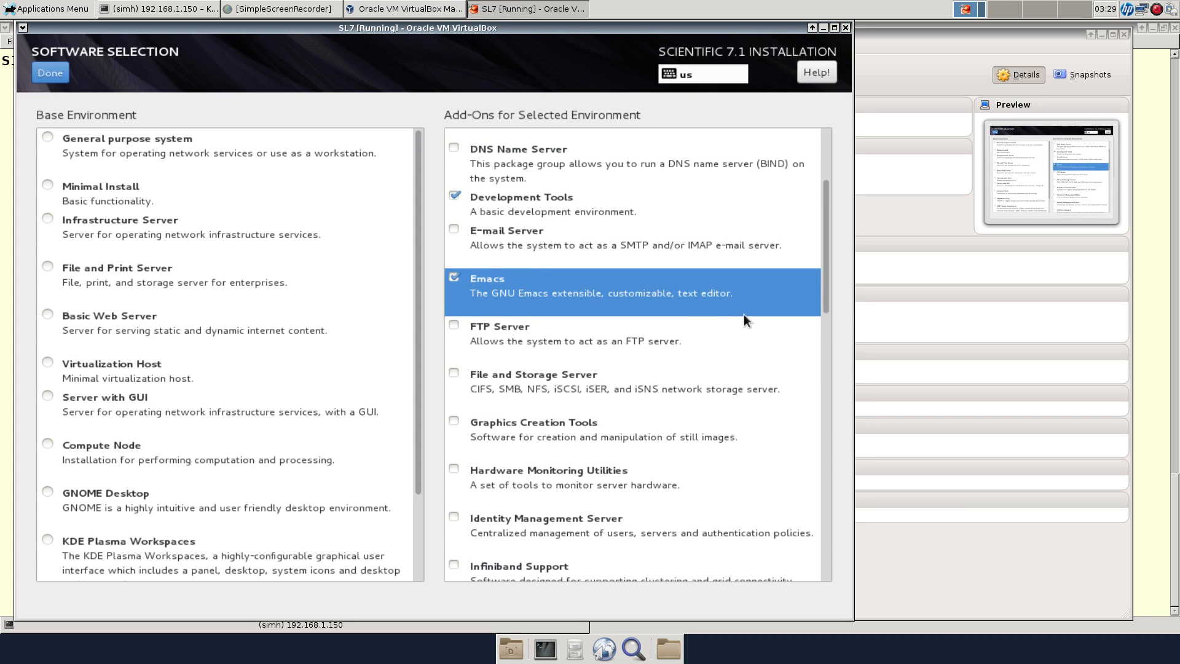
pyautogui.scroll(-3, 744, 315)
pyautogui.scroll(-4, 744, 319)
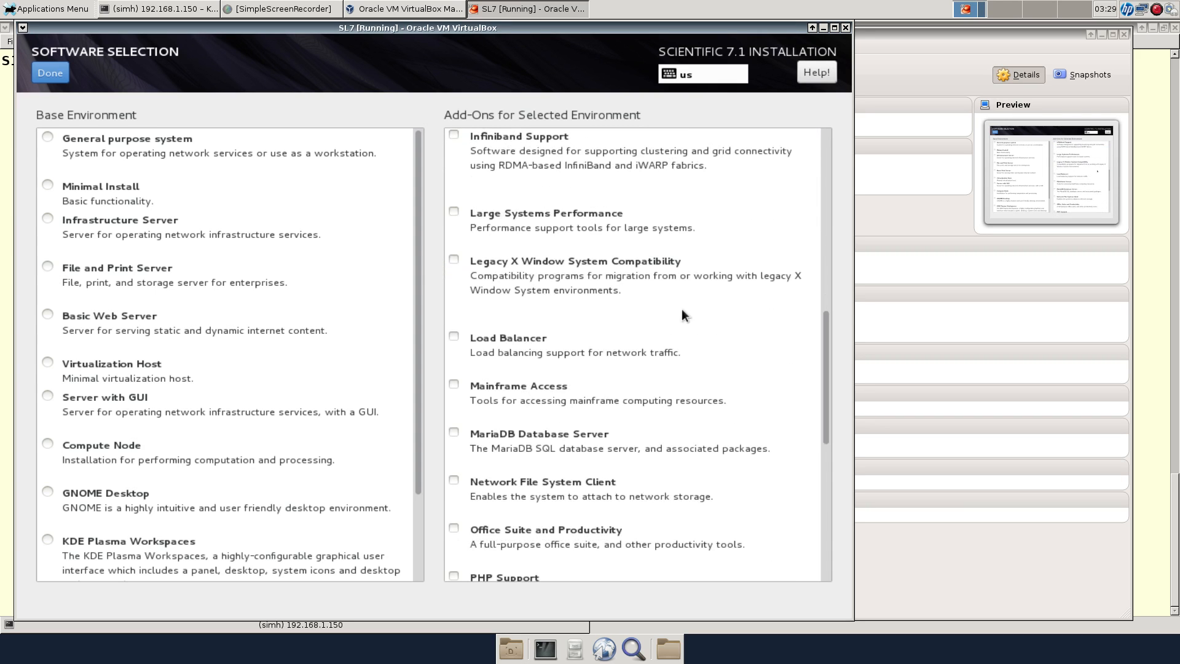
pyautogui.click(455, 258)
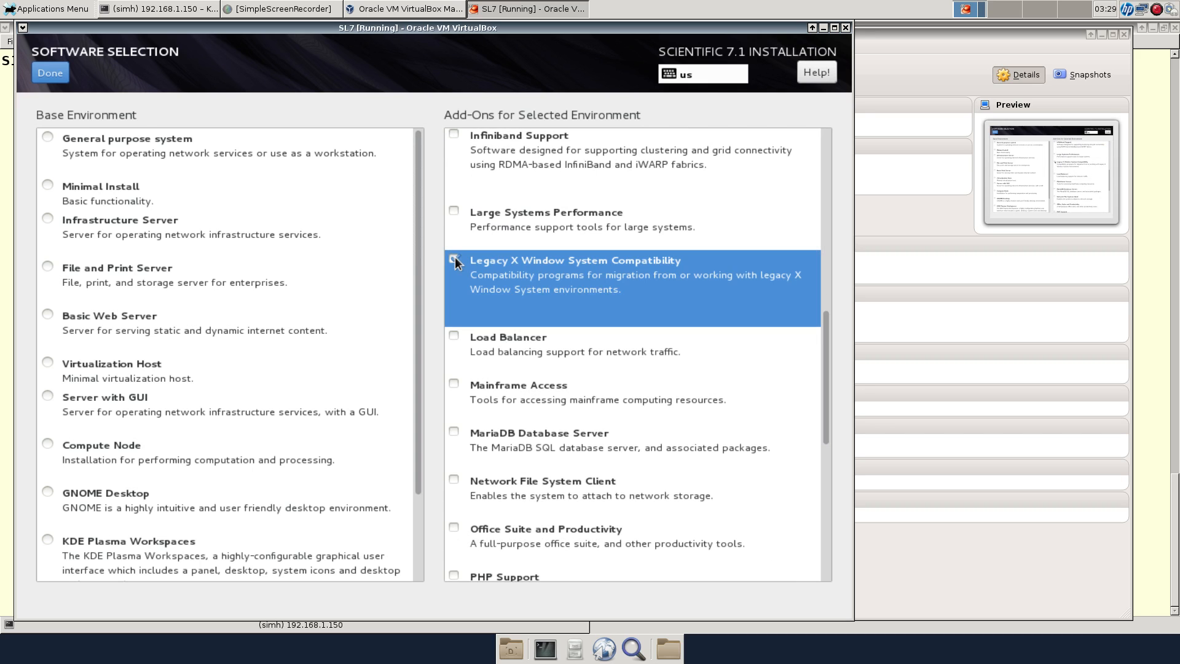
pyautogui.scroll(-4, 732, 355)
pyautogui.scroll(-2, 732, 355)
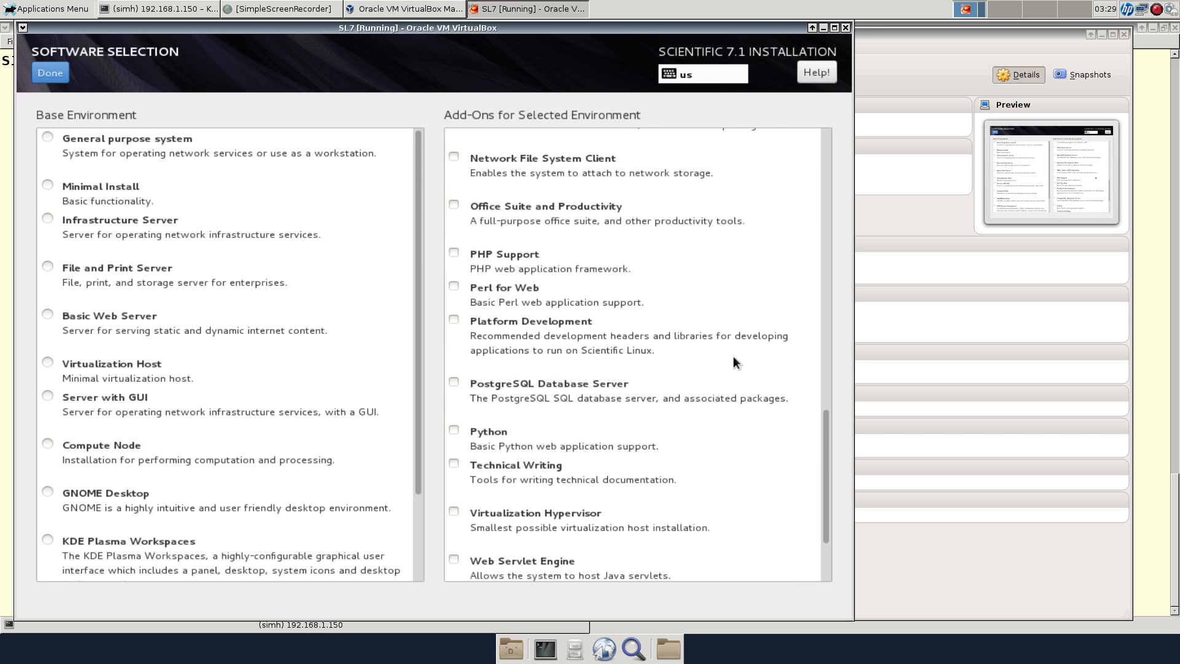
pyautogui.scroll(1, 733, 355)
pyautogui.scroll(-4, 707, 352)
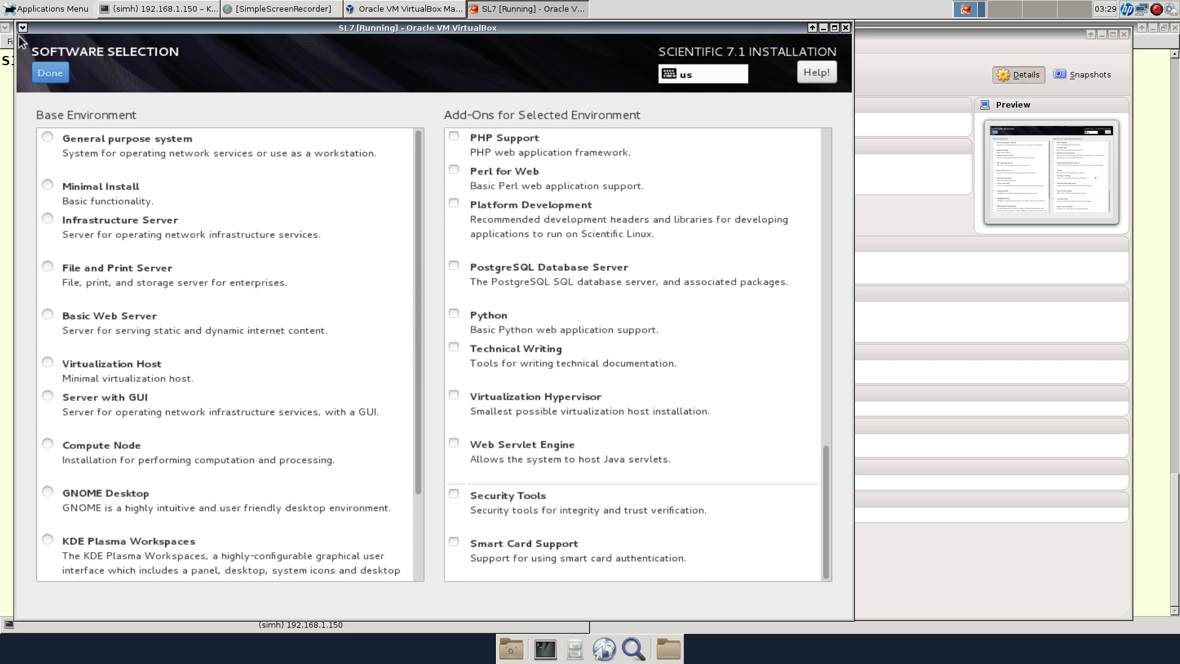
pyautogui.click(43, 72)
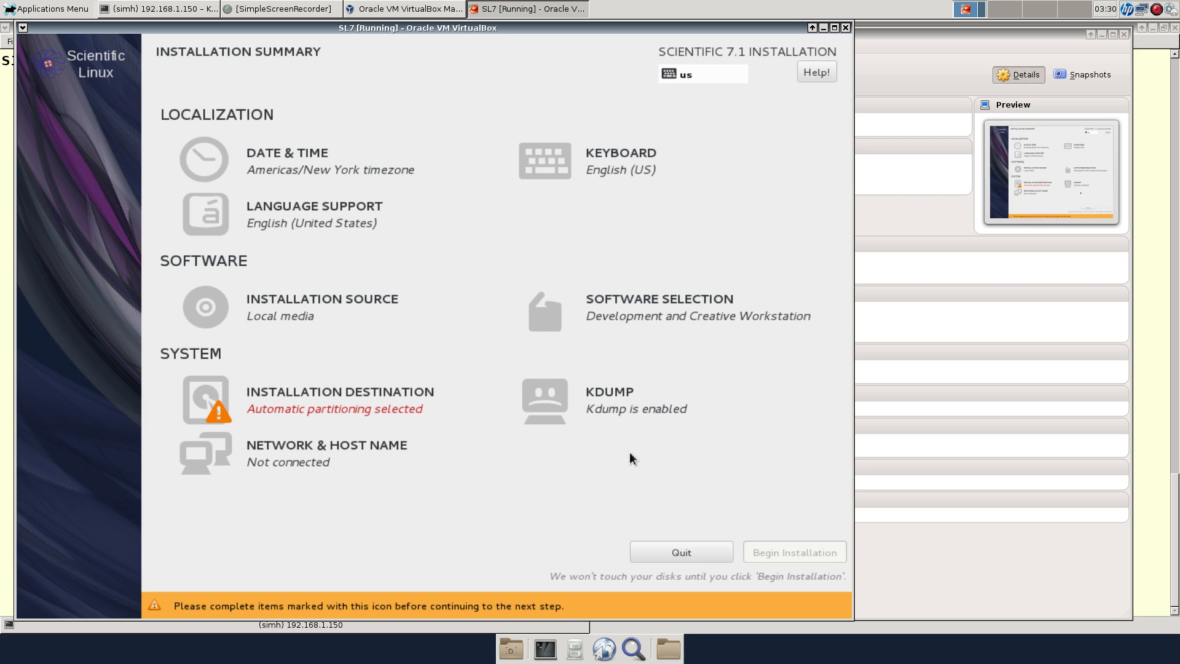
# Accept automatic partitioning on the 18 GiB ATA VBOX HARDDISK in Installation Destination
pyautogui.click(364, 413)
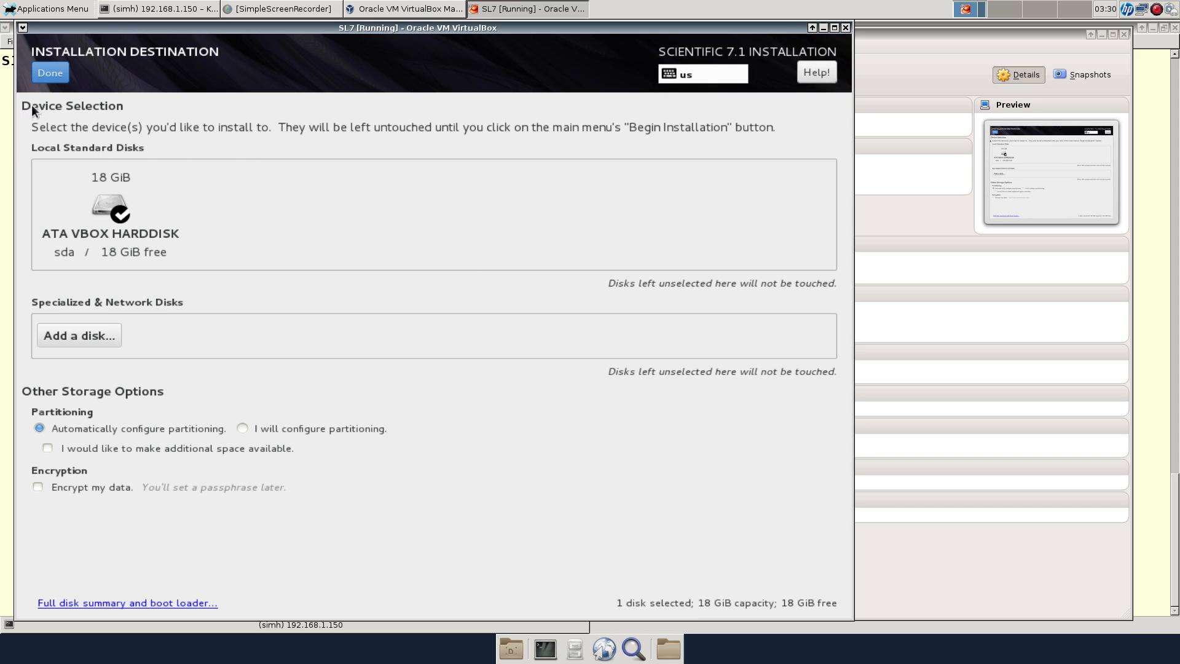
pyautogui.click(43, 73)
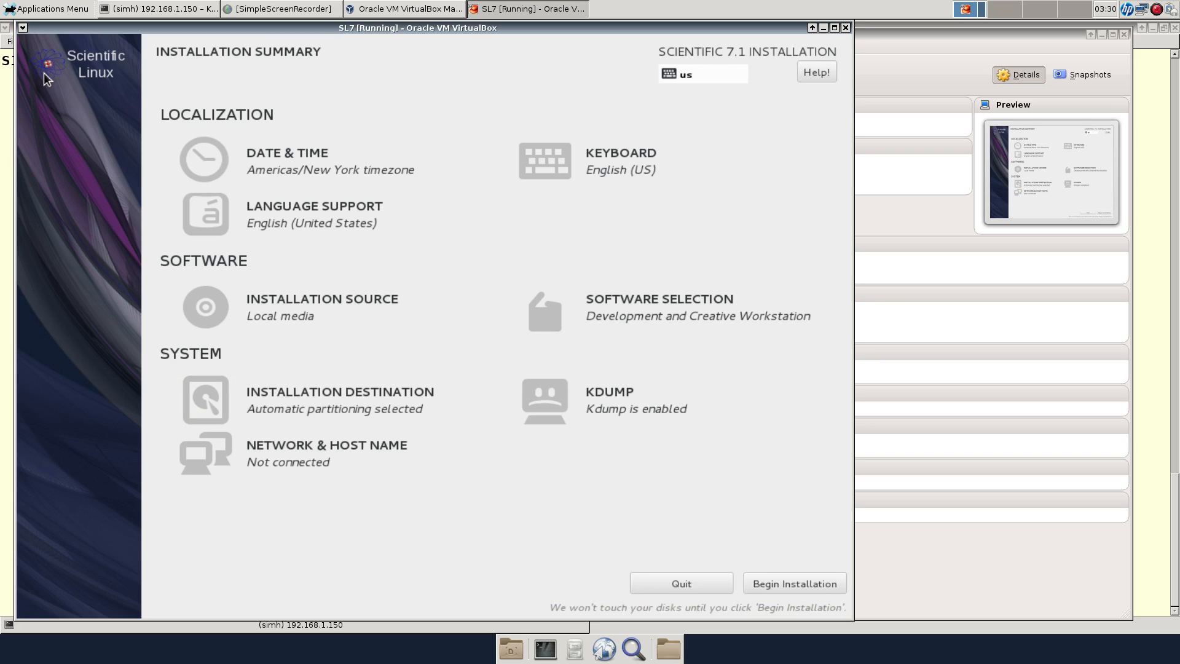
# Switch the wired Ethernet (enp0s3) connection on
pyautogui.click(342, 453)
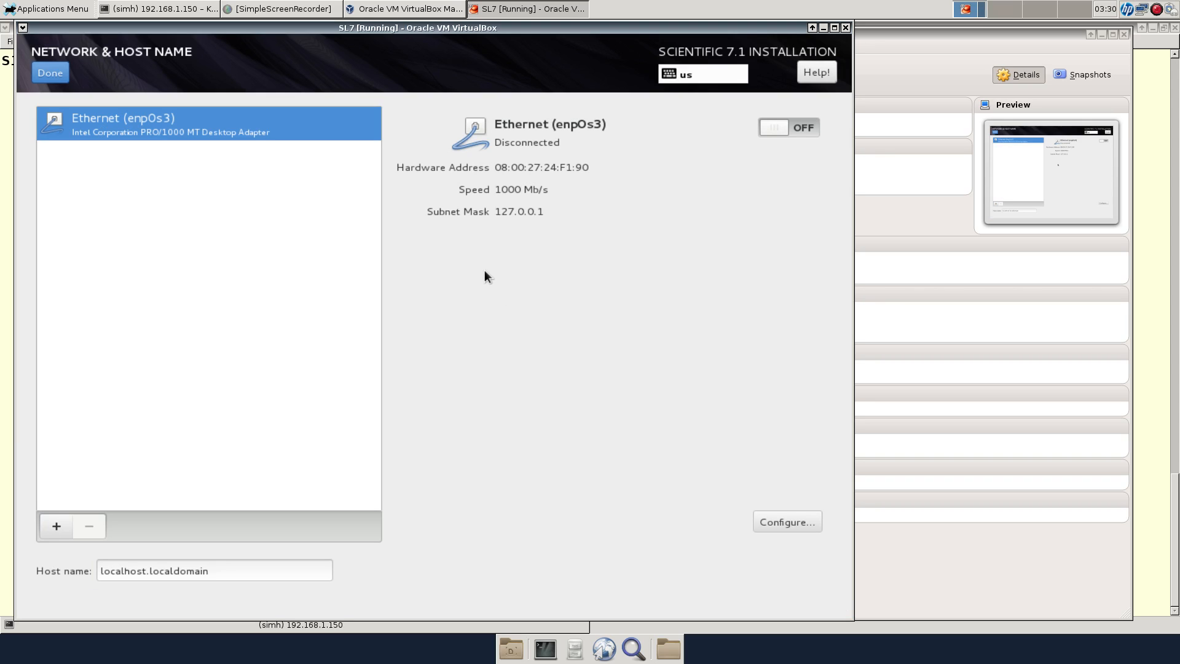
pyautogui.click(791, 127)
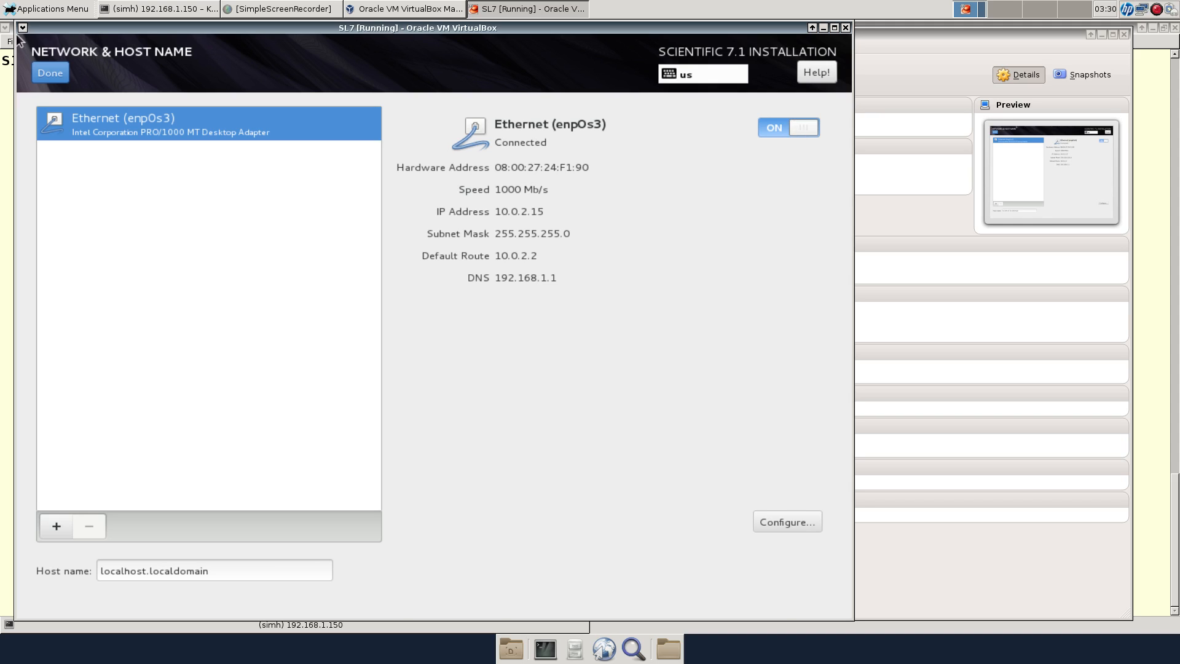
pyautogui.click(49, 72)
# Change the host name from localhost.localdomain to sl7 and return to the summary
pyautogui.click(256, 576)
pyautogui.press('BackSpace')
pyautogui.press('BackSpace')
pyautogui.press('BackSpace')
pyautogui.press('BackSpace')
pyautogui.press('BackSpace')
pyautogui.press('BackSpace')
pyautogui.press('BackSpace')
pyautogui.press('BackSpace')
pyautogui.press('BackSpace')
pyautogui.press('BackSpace')
pyautogui.press('BackSpace')
pyautogui.press('BackSpace')
pyautogui.press('BackSpace')
pyautogui.press('BackSpace')
pyautogui.press('BackSpace')
pyautogui.press('BackSpace')
pyautogui.press('BackSpace')
pyautogui.press('BackSpace')
pyautogui.press('BackSpace')
pyautogui.press('BackSpace')
pyautogui.press('BackSpace')
pyautogui.write('sl')
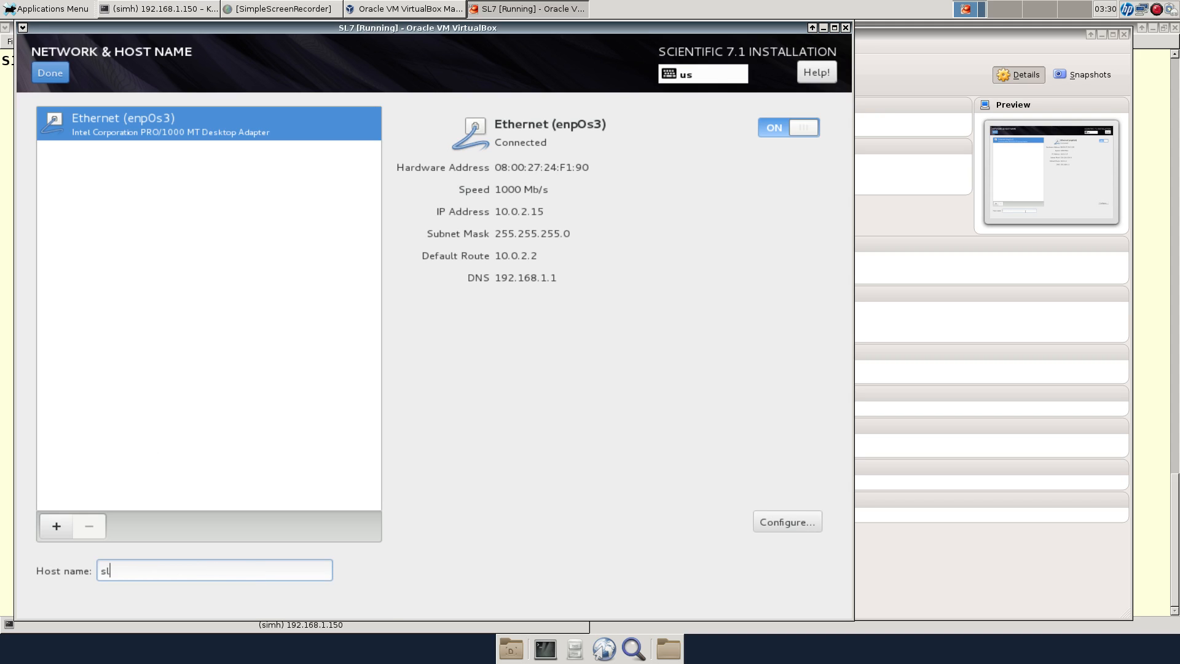
pyautogui.write('7')
pyautogui.click(49, 76)
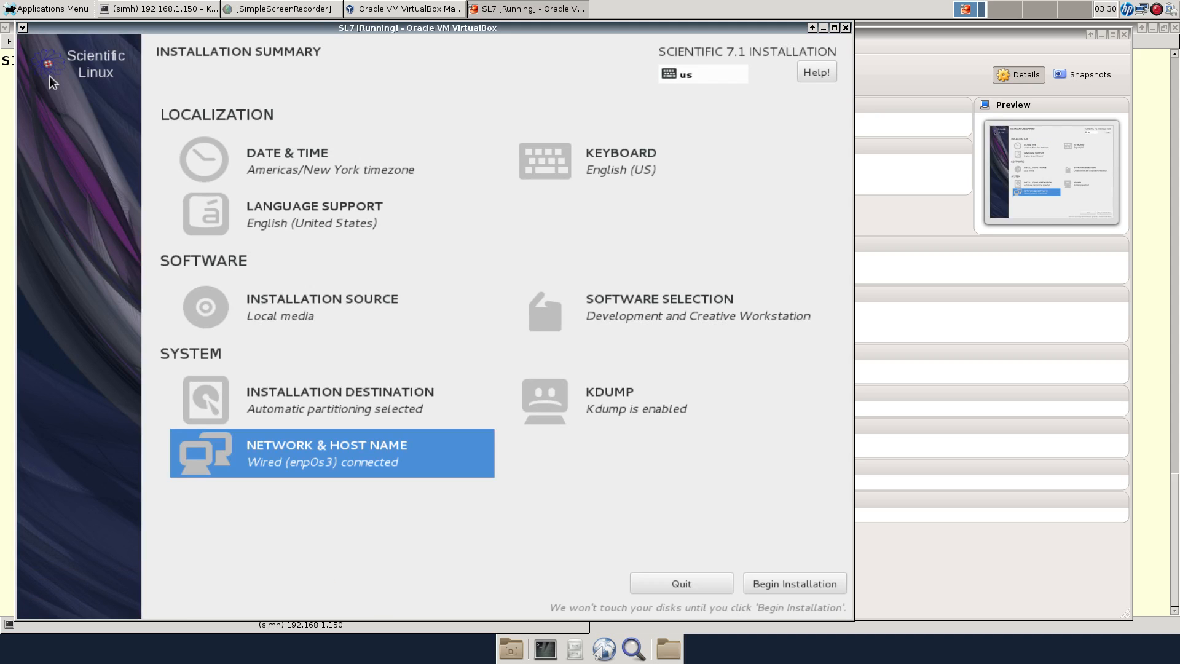
# Begin the installation and let packages install up to libreoffice-core, 1459 of 2098
pyautogui.click(782, 585)
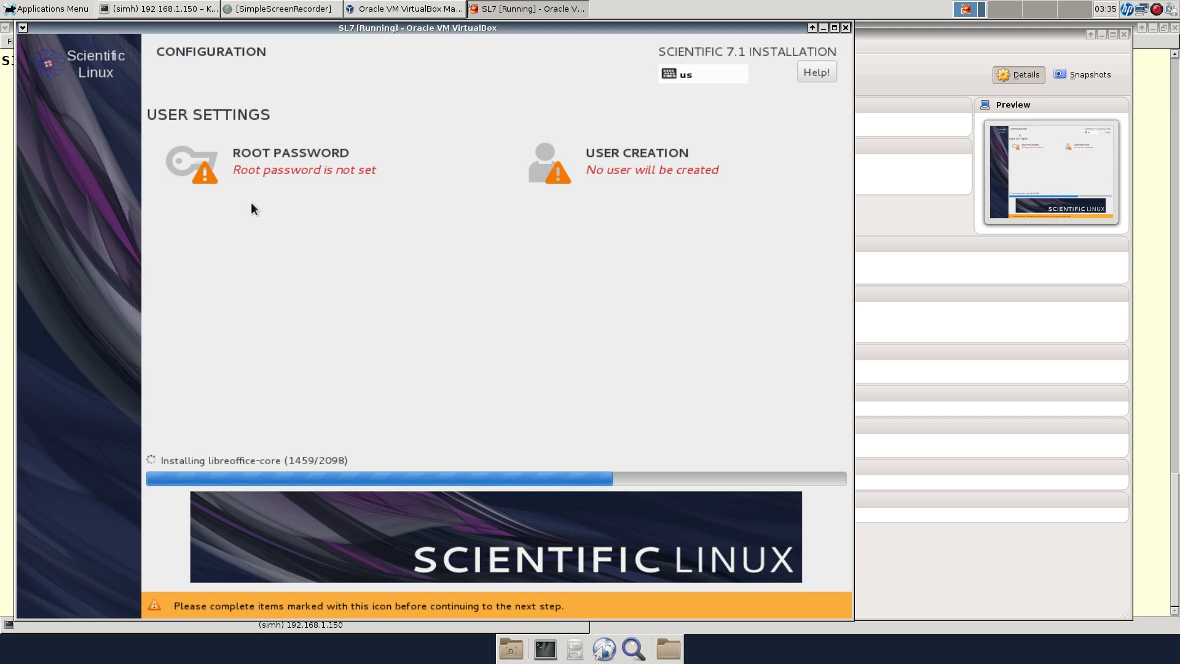
# Enter and confirm a root password, keeping it despite the weak-password warning
pyautogui.click(333, 174)
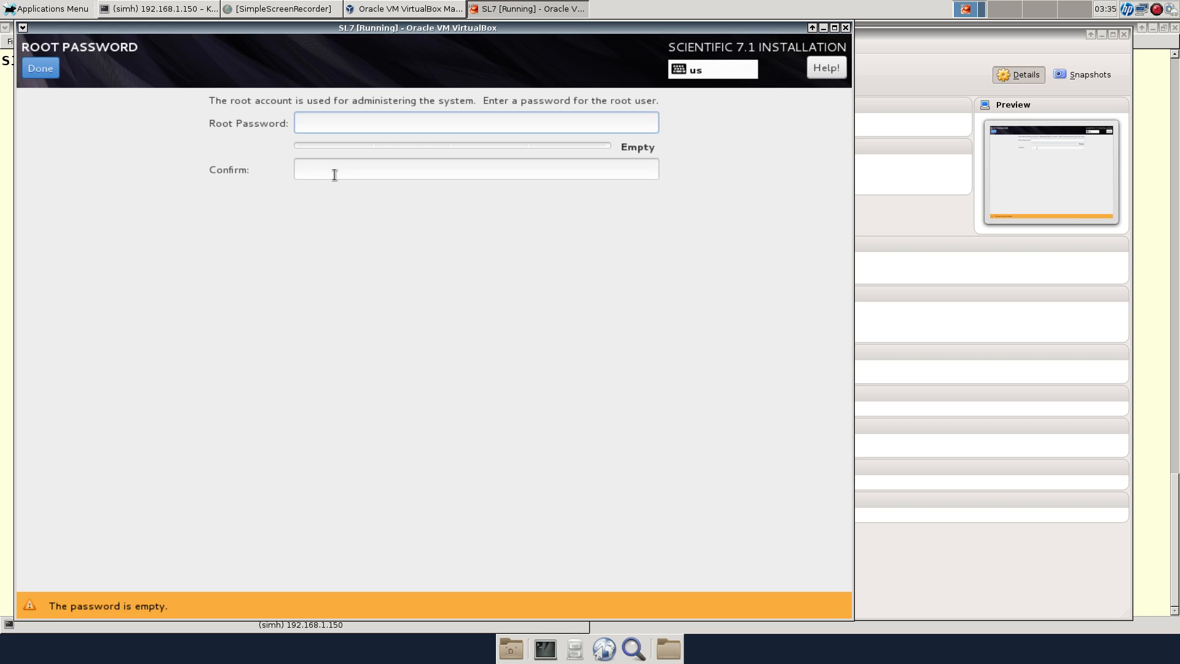
pyautogui.write('••••••••')
pyautogui.press('Tab')
pyautogui.write('••••••••')
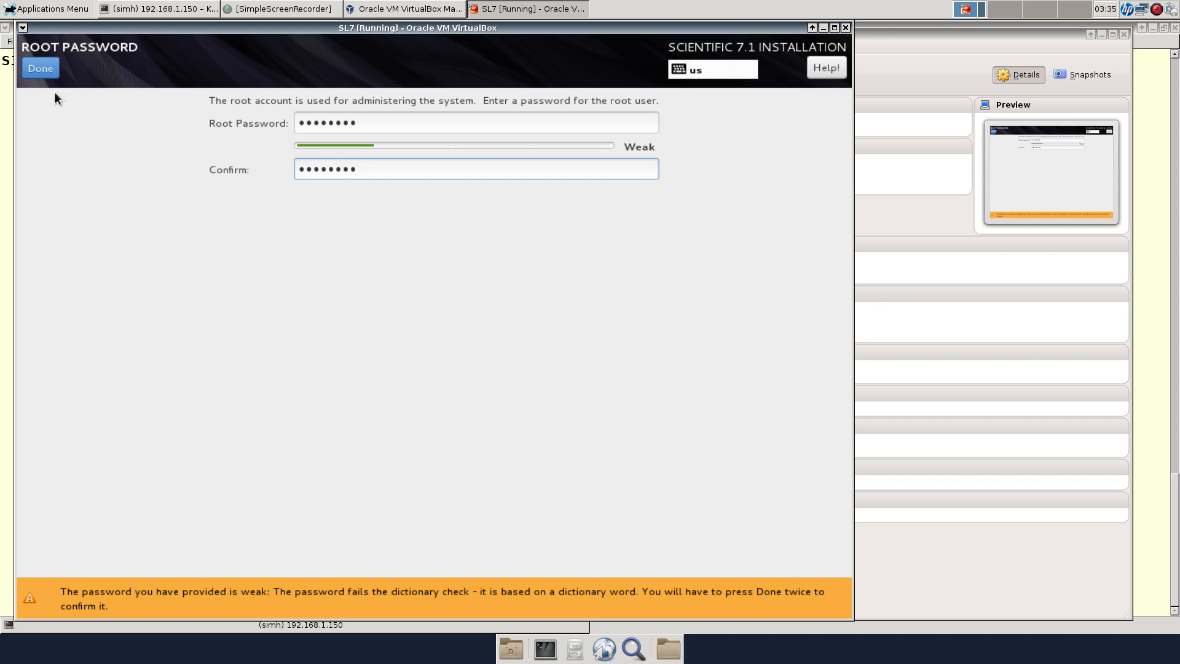
pyautogui.click(46, 61)
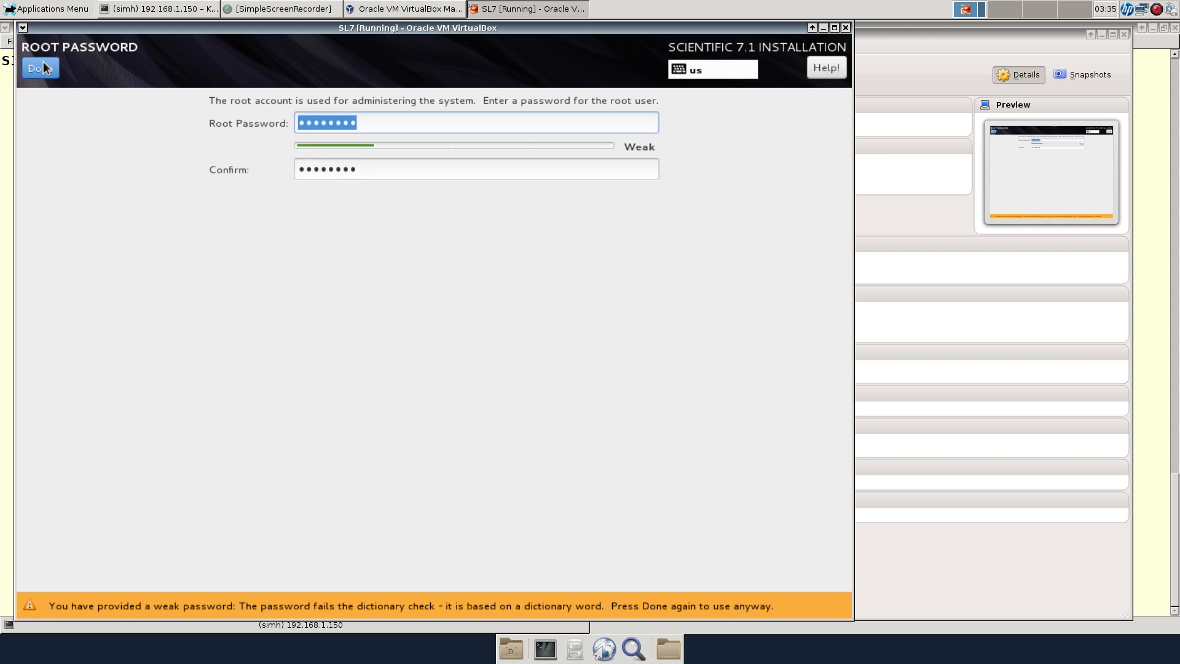
pyautogui.click(43, 62)
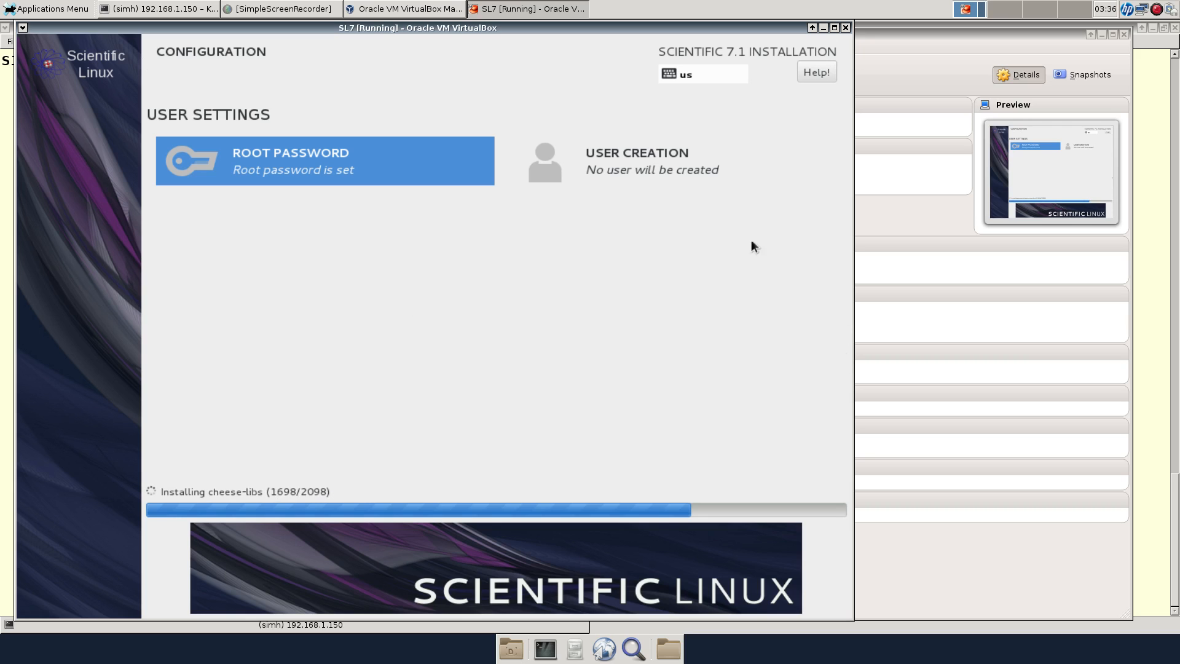
# Create the non-admin user 'demo' with a confirmed password, accepting the weak-password warning
pyautogui.click(613, 169)
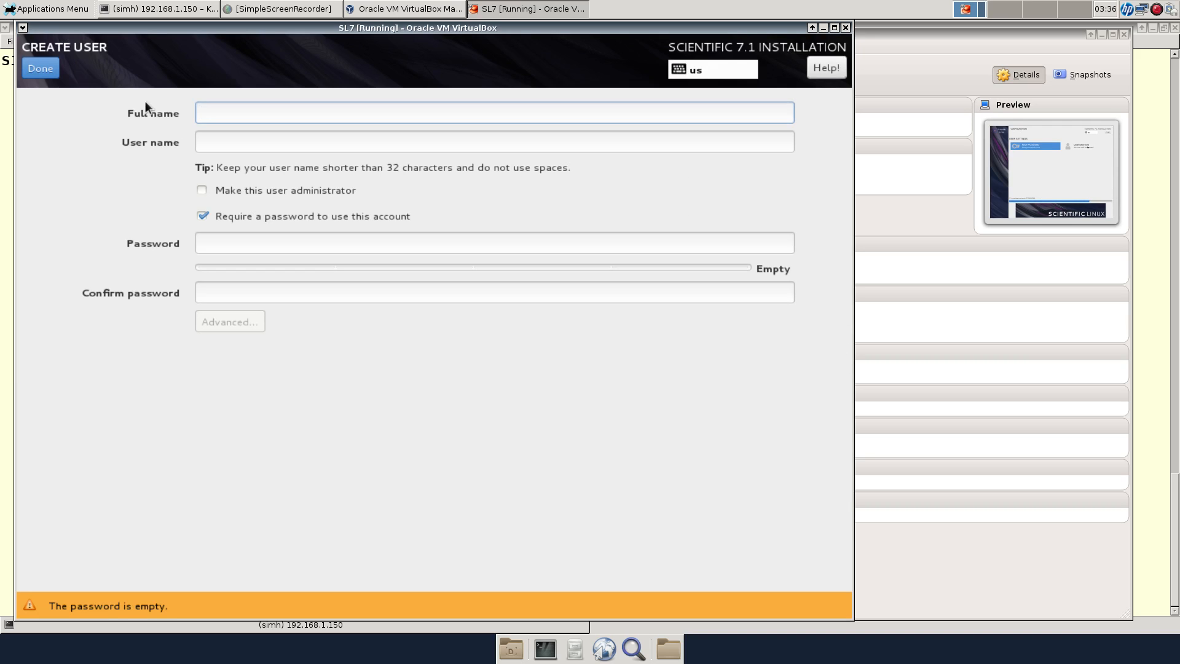
pyautogui.write('demo')
pyautogui.press('Tab')
pyautogui.press('Tab')
pyautogui.click(376, 244)
pyautogui.write('••••')
pyautogui.press('BackSpace')
pyautogui.press('BackSpace')
pyautogui.press('BackSpace')
pyautogui.press('BackSpace')
pyautogui.write('••••')
pyautogui.press('Tab')
pyautogui.write('••••')
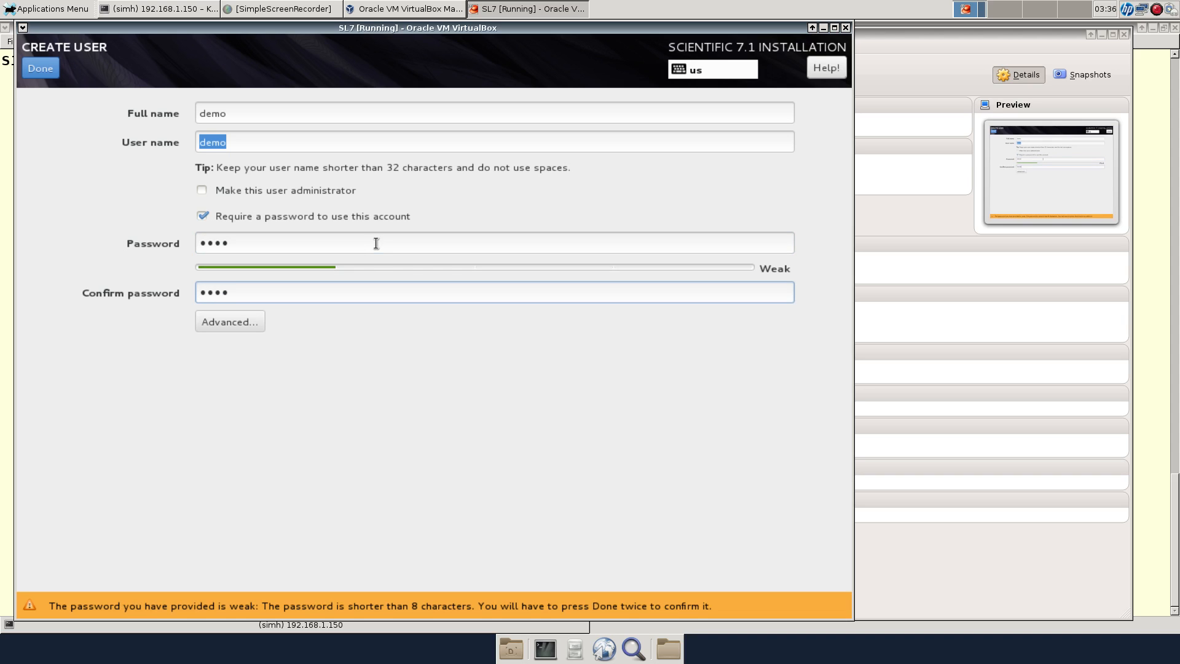
pyautogui.click(54, 65)
pyautogui.click(54, 65)
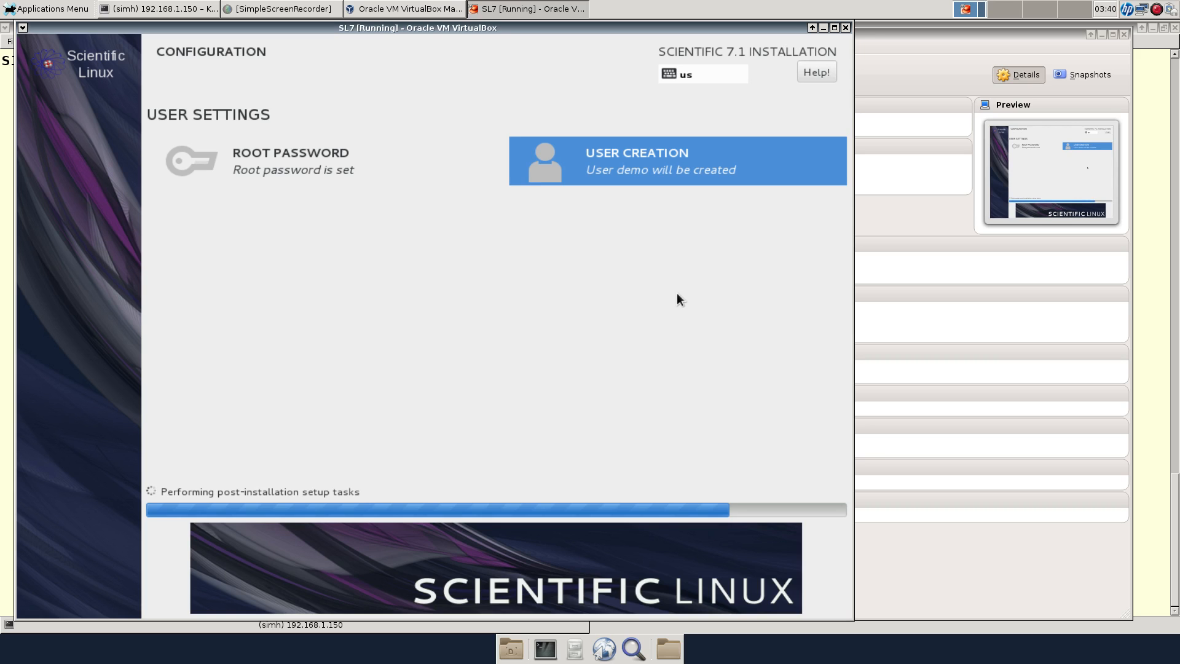
# Leave scaled mode, then request Scale mode again and confirm Switch in the notice
pyautogui.hotkey('ctrl', 'c')
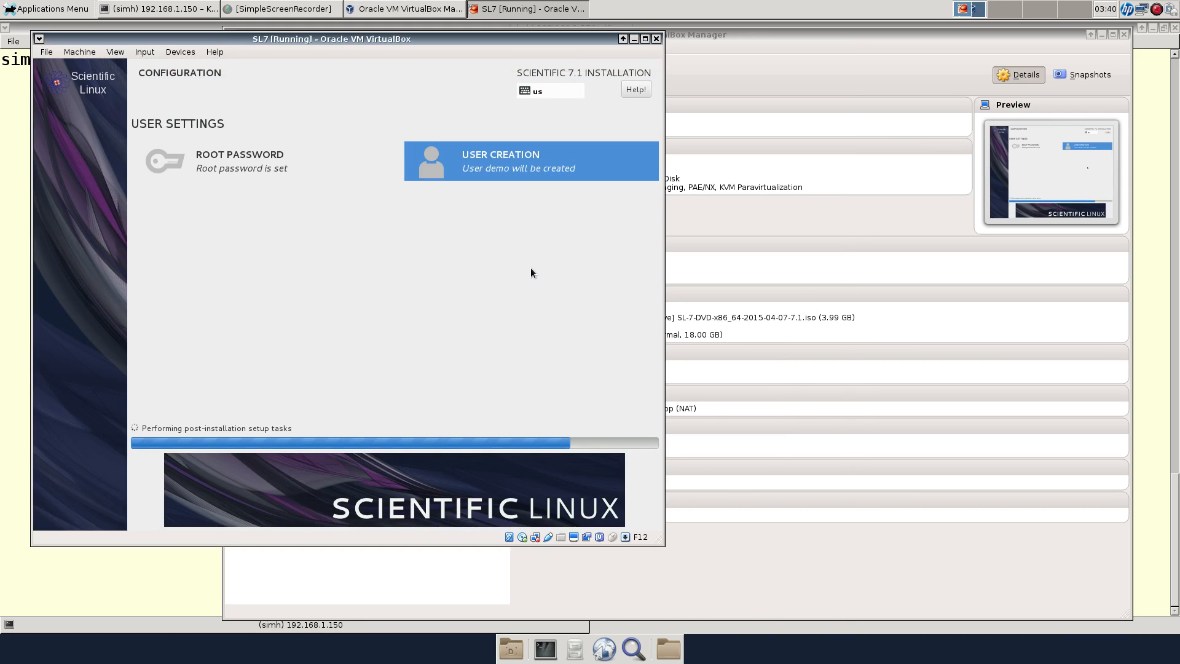
pyautogui.hotkey('F12', 'c')
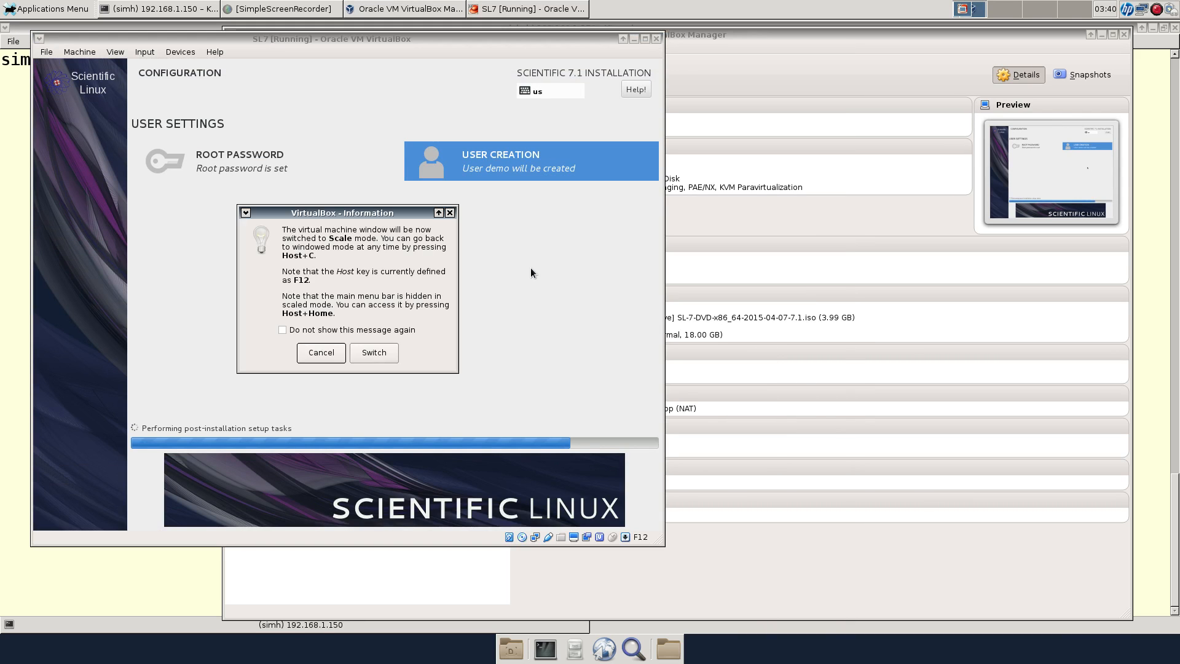
pyautogui.press('Tab')
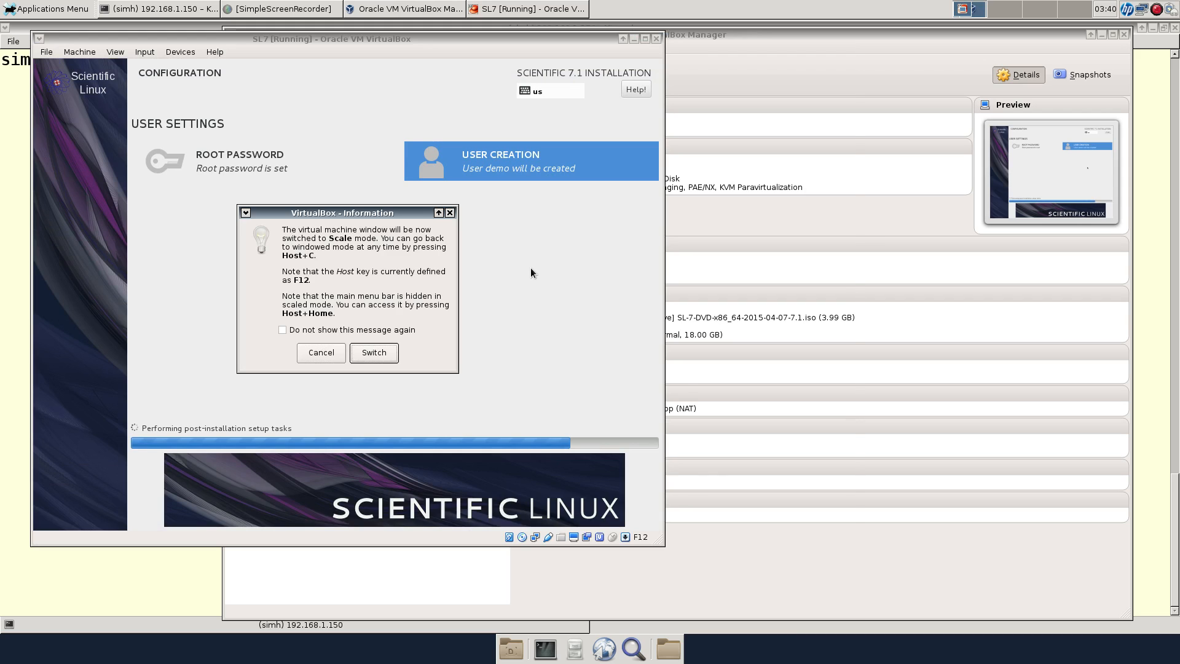
pyautogui.press('Return')
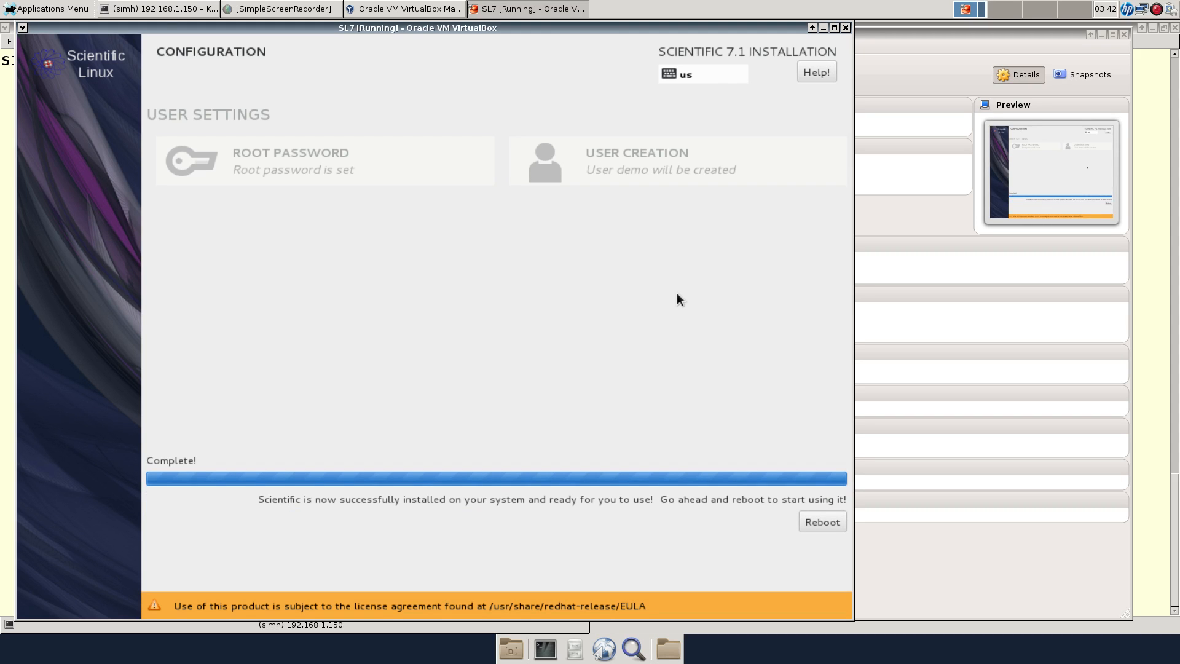
# Capture the mouse, reboot the installed system, and boot the default GRUB entry
pyautogui.click(677, 294)
pyautogui.press('Tab')
pyautogui.press('Return')
pyautogui.click(824, 520)
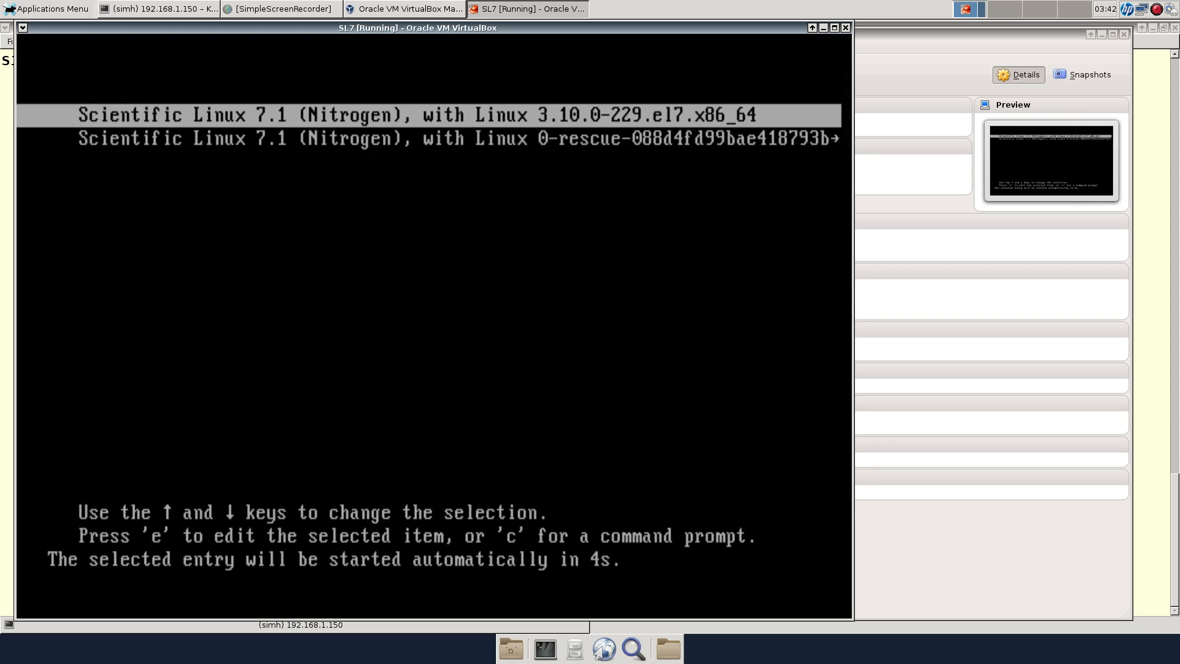
pyautogui.press('Return')
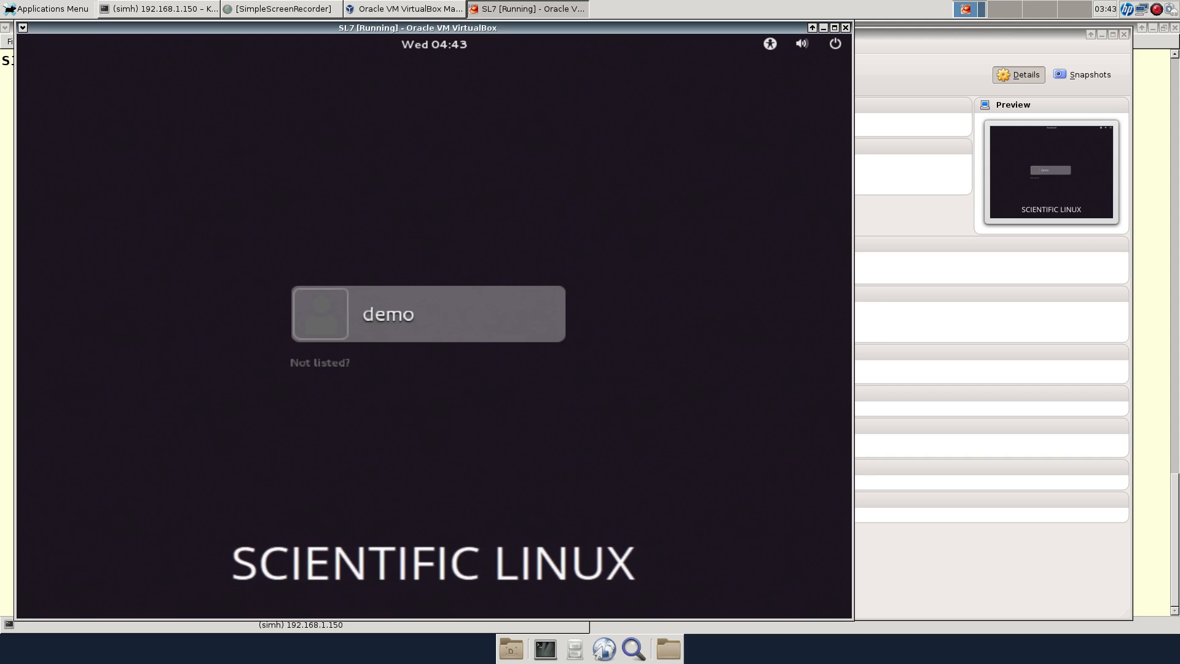
# Restore the normal window size and sign in as demo with the account password
pyautogui.hotkey('F12', 'c')
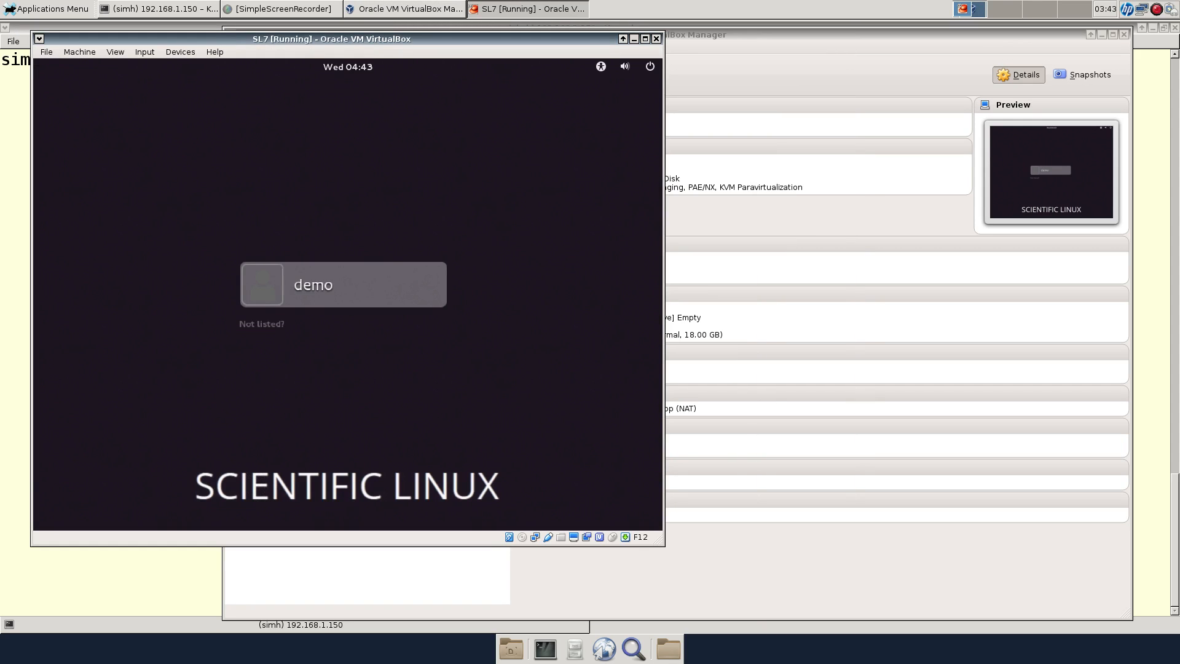
pyautogui.click(374, 376)
pyautogui.click(308, 267)
pyautogui.write('****')
pyautogui.press('Return')
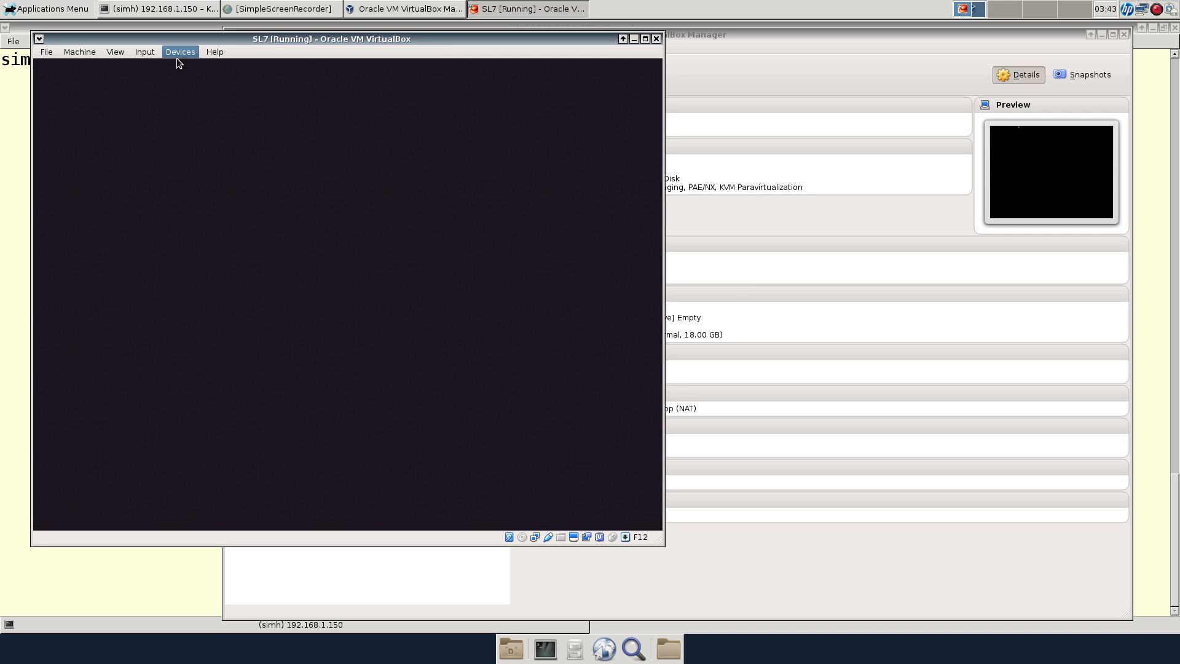
# Insert the Guest Additions CD image from Devices and capture mouse and keyboard in the VM
pyautogui.click(179, 52)
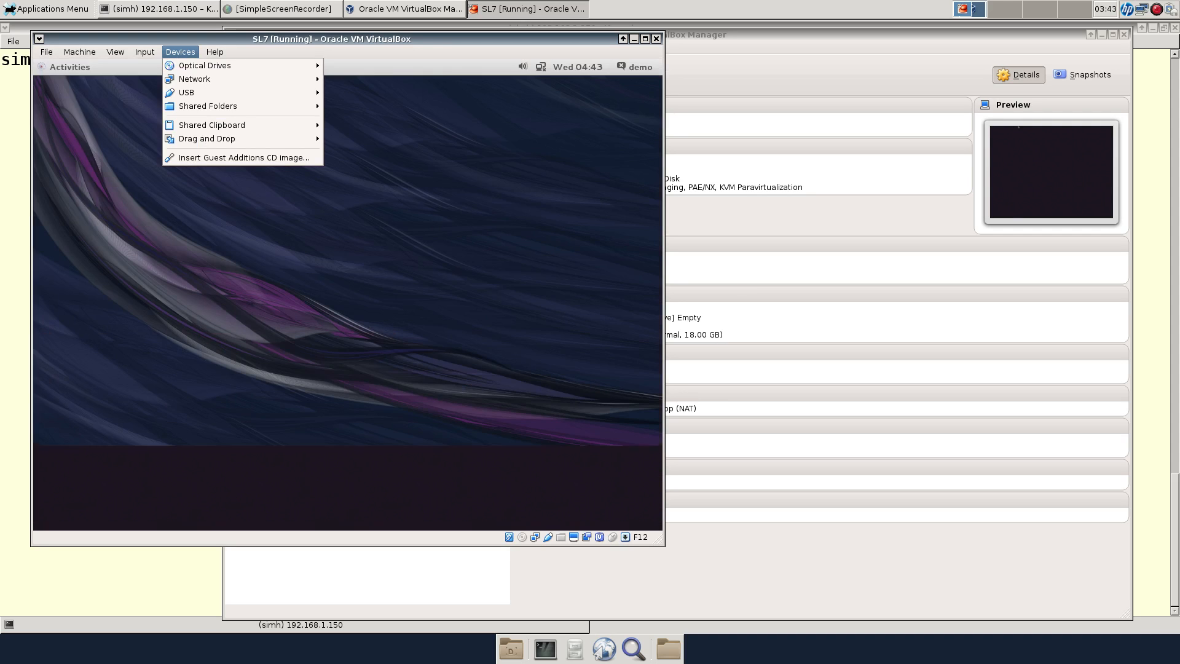
pyautogui.click(244, 157)
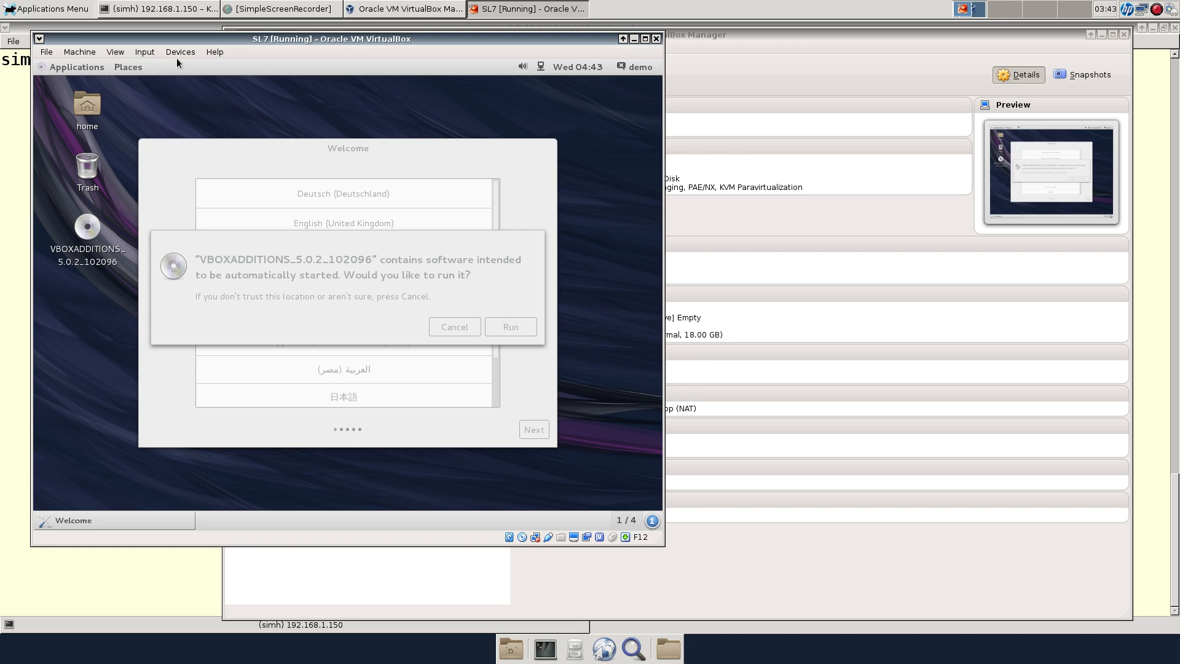
pyautogui.click(176, 59)
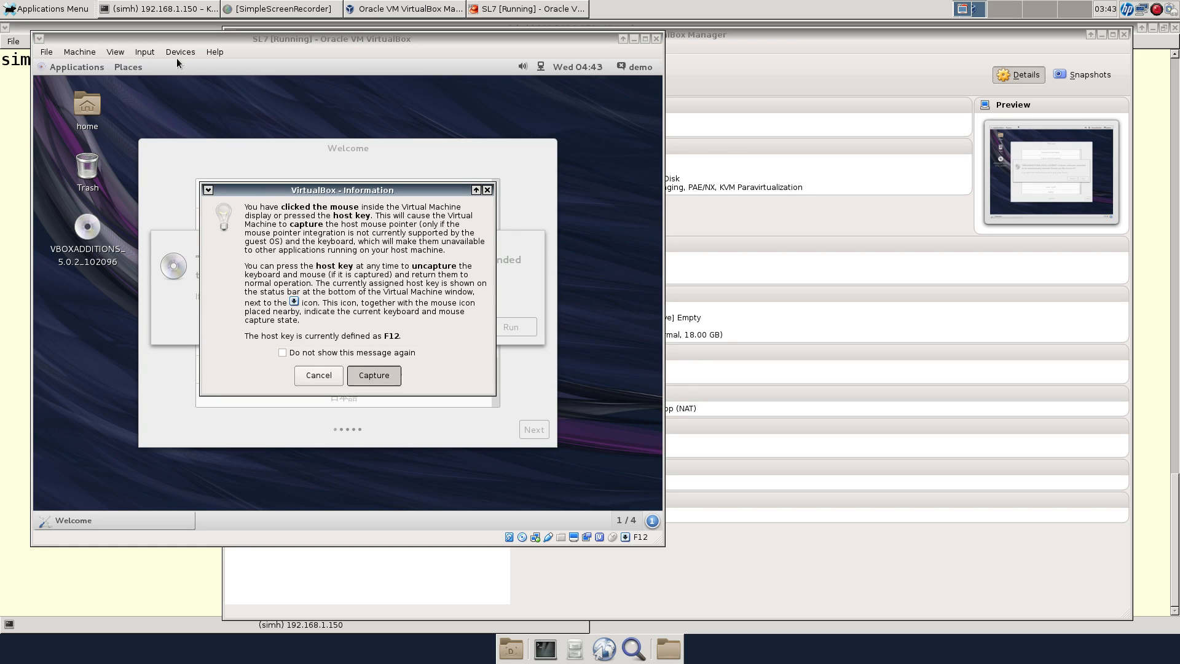
pyautogui.press('Return')
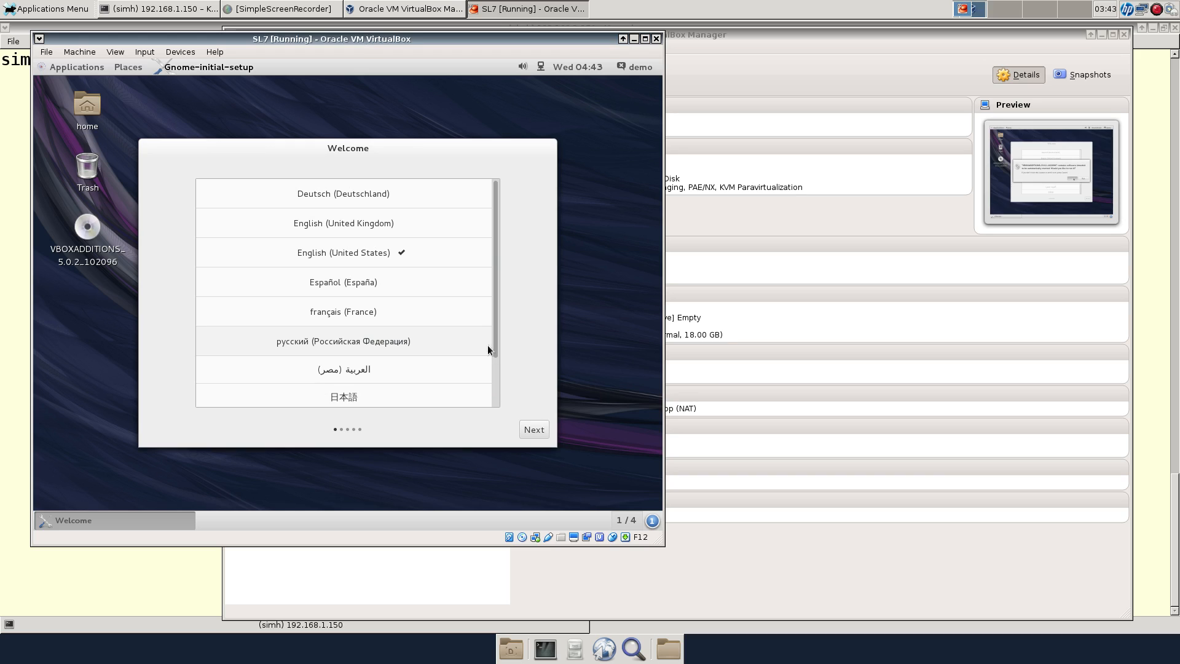
# Finish the welcome wizard with English (US) defaults, skip online accounts, and minimize GNOME Help
pyautogui.click(530, 428)
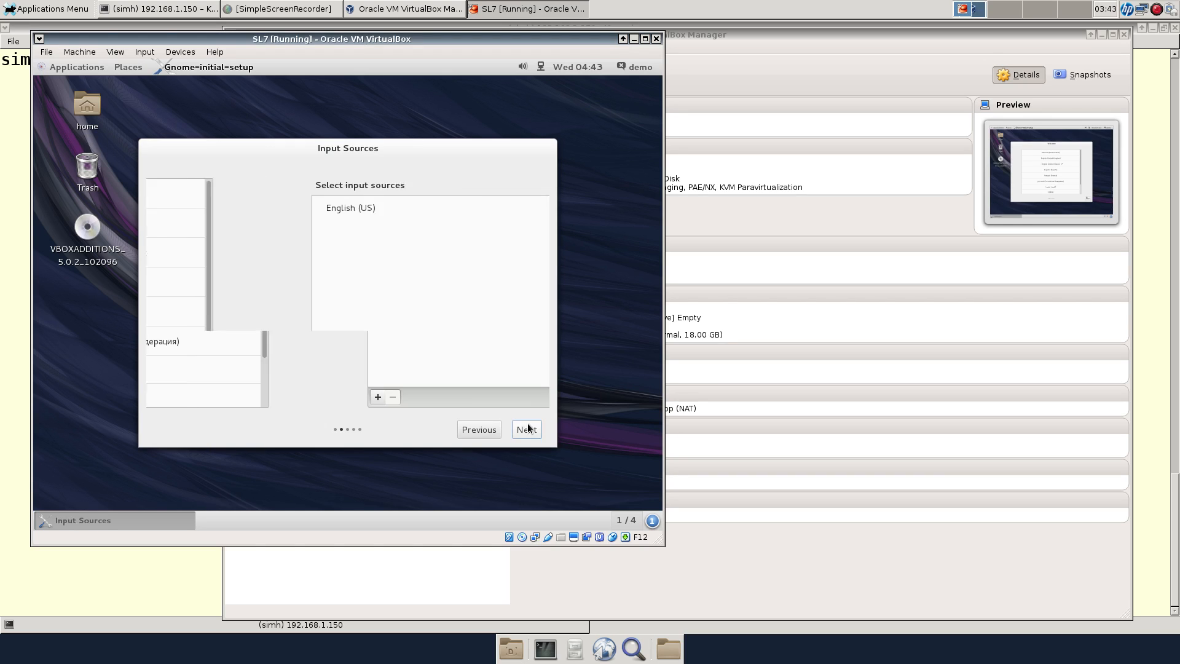
pyautogui.click(530, 430)
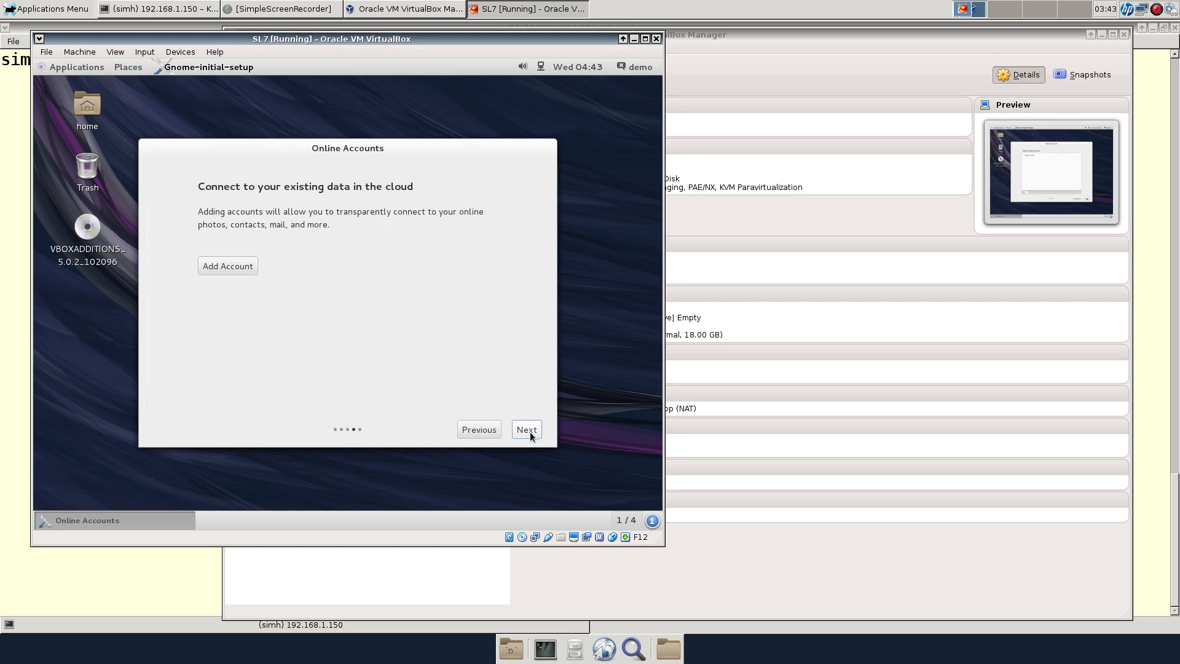
pyautogui.click(530, 431)
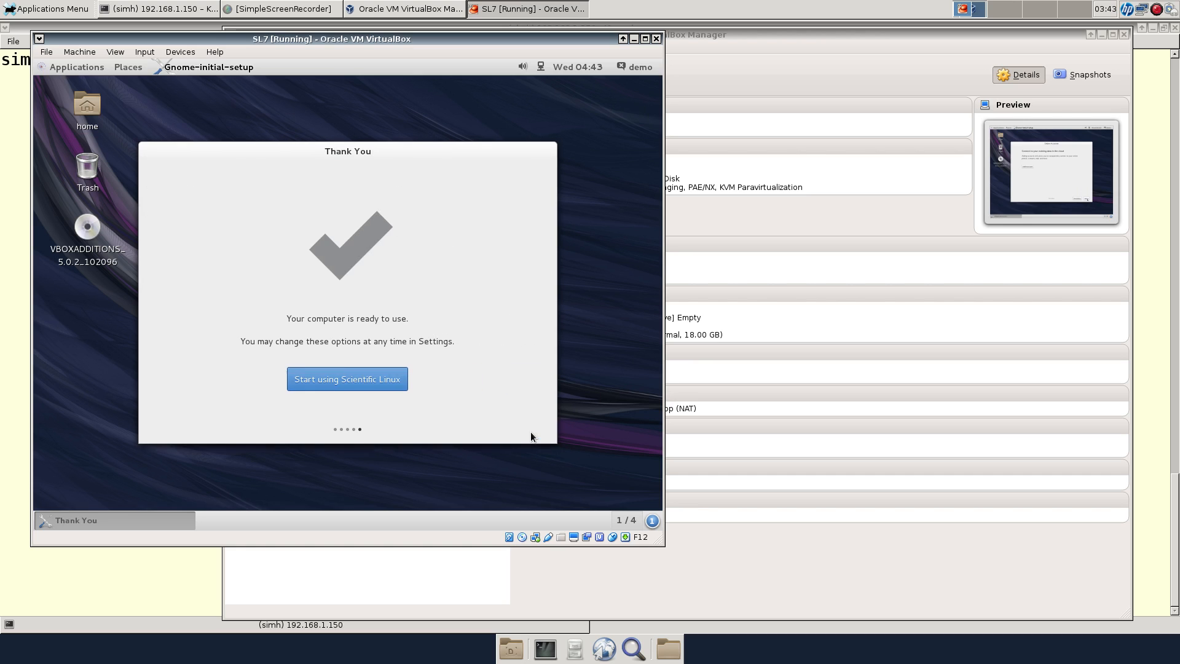
pyautogui.click(355, 372)
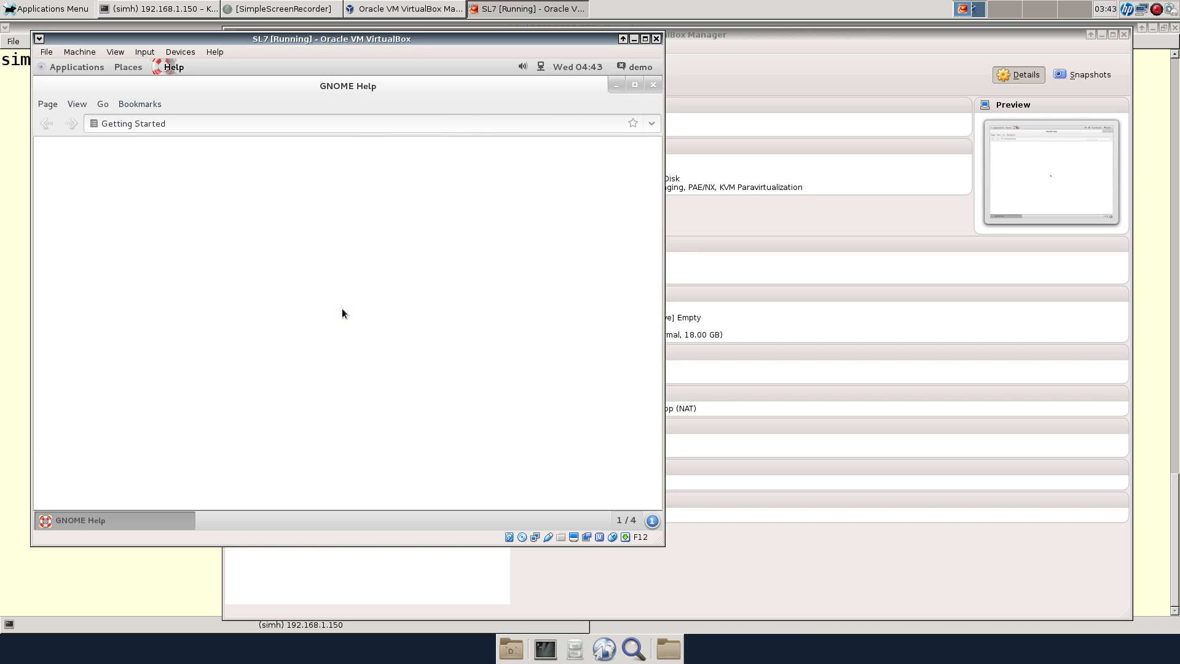
pyautogui.click(616, 85)
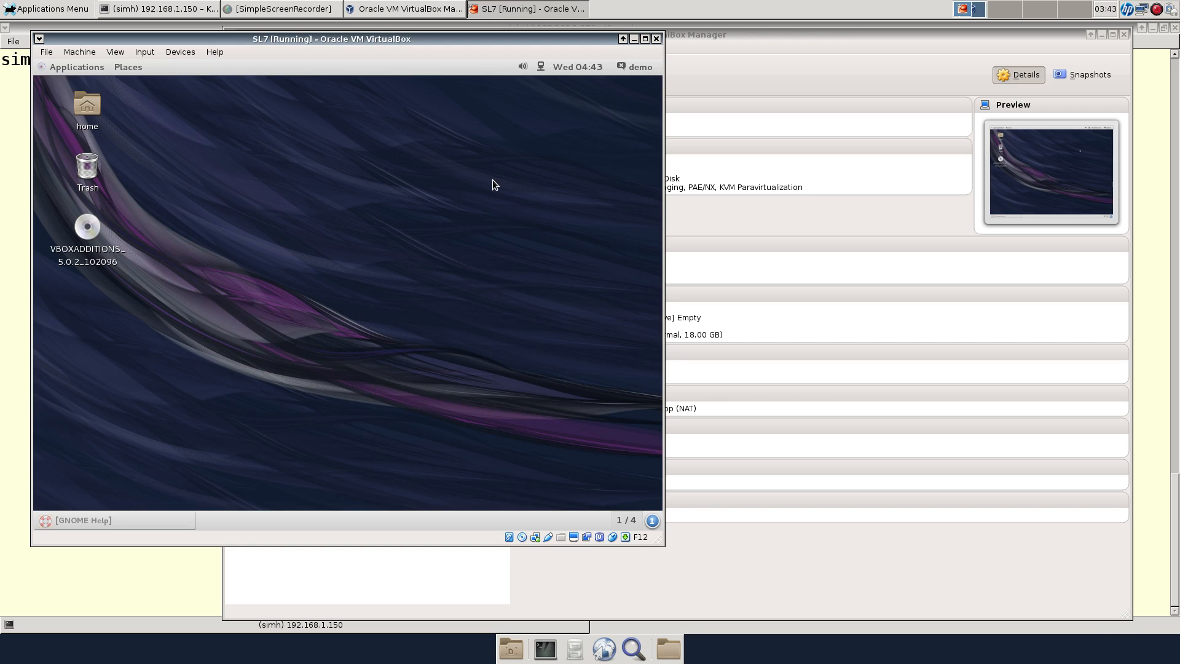
# Add an Untitled Folder from the desktop context menu, then choose Open in Terminal there
pyautogui.rightClick(426, 145)
pyautogui.click(429, 148)
pyautogui.rightClick(426, 144)
pyautogui.click(271, 109)
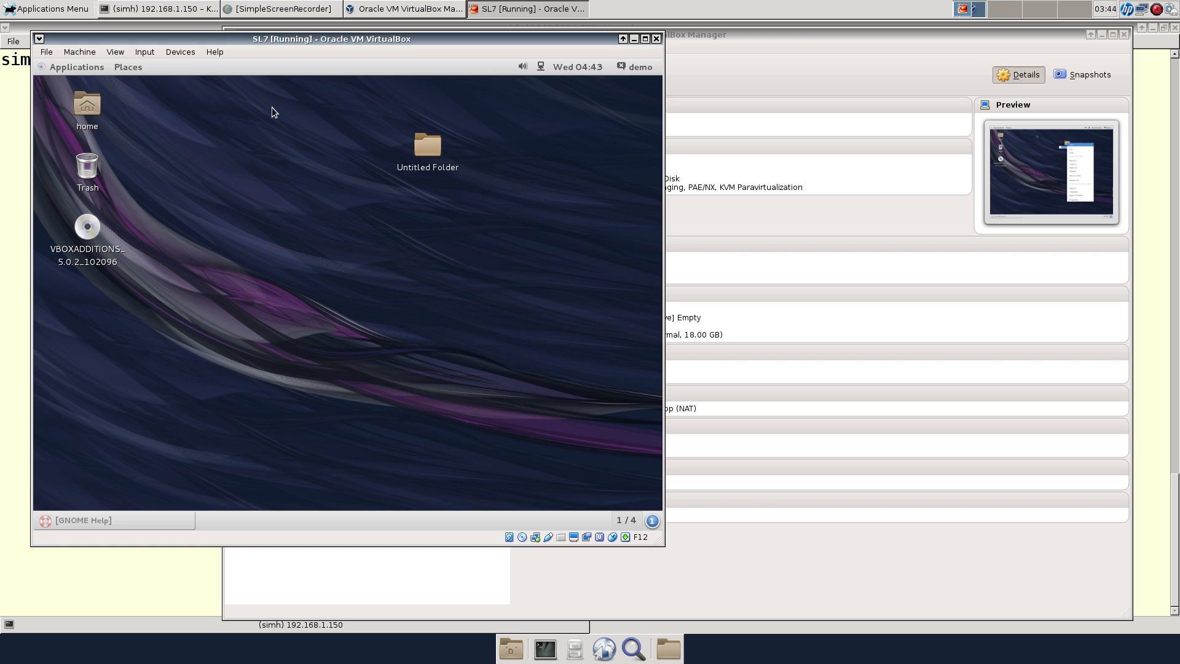
pyautogui.rightClick(272, 107)
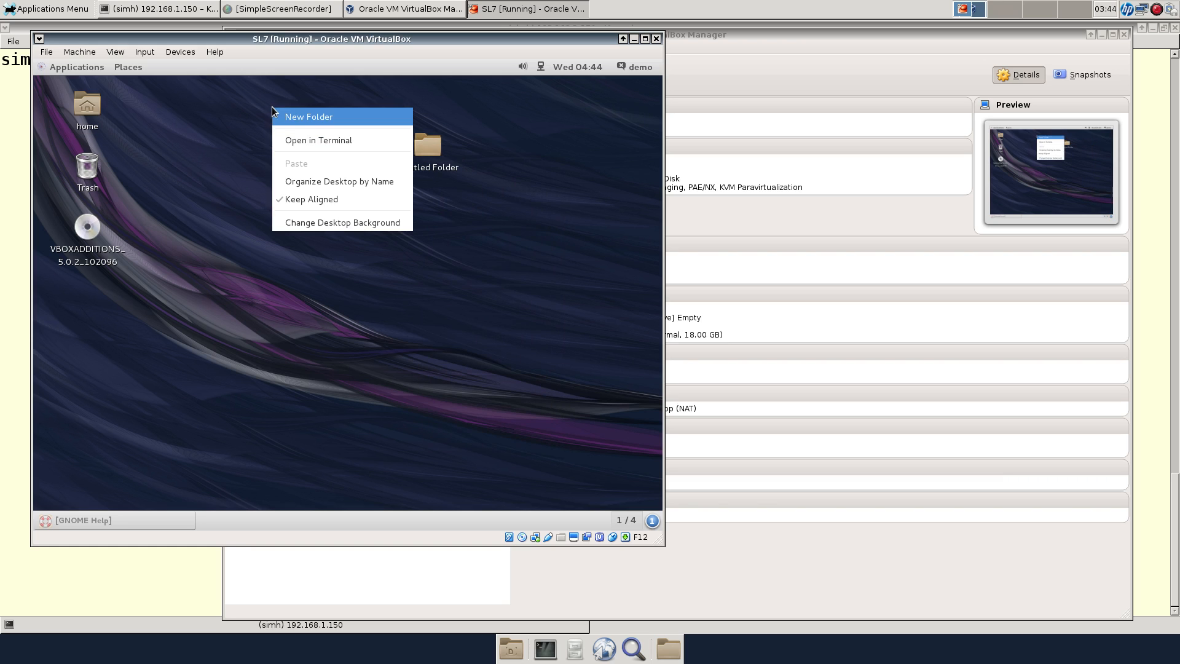
pyautogui.click(292, 134)
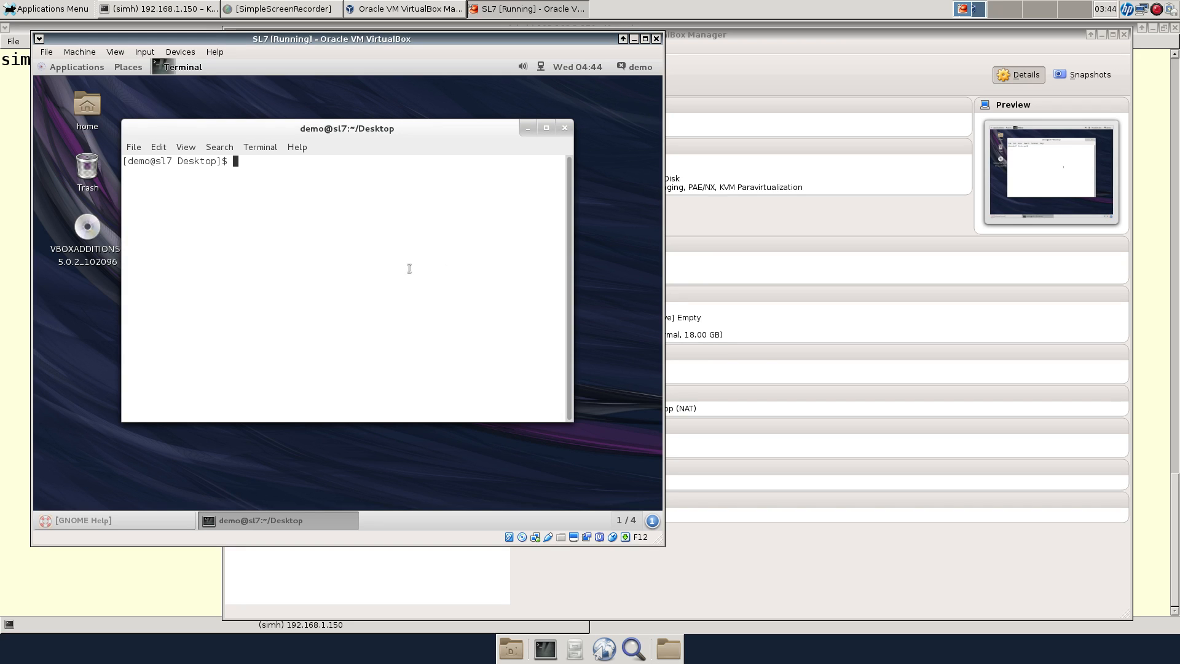
# Become root with su - and the root password, then run df -h
pyautogui.write('su -')
pyautogui.press('Return')
pyautogui.press('Return')
pyautogui.write('df -h')
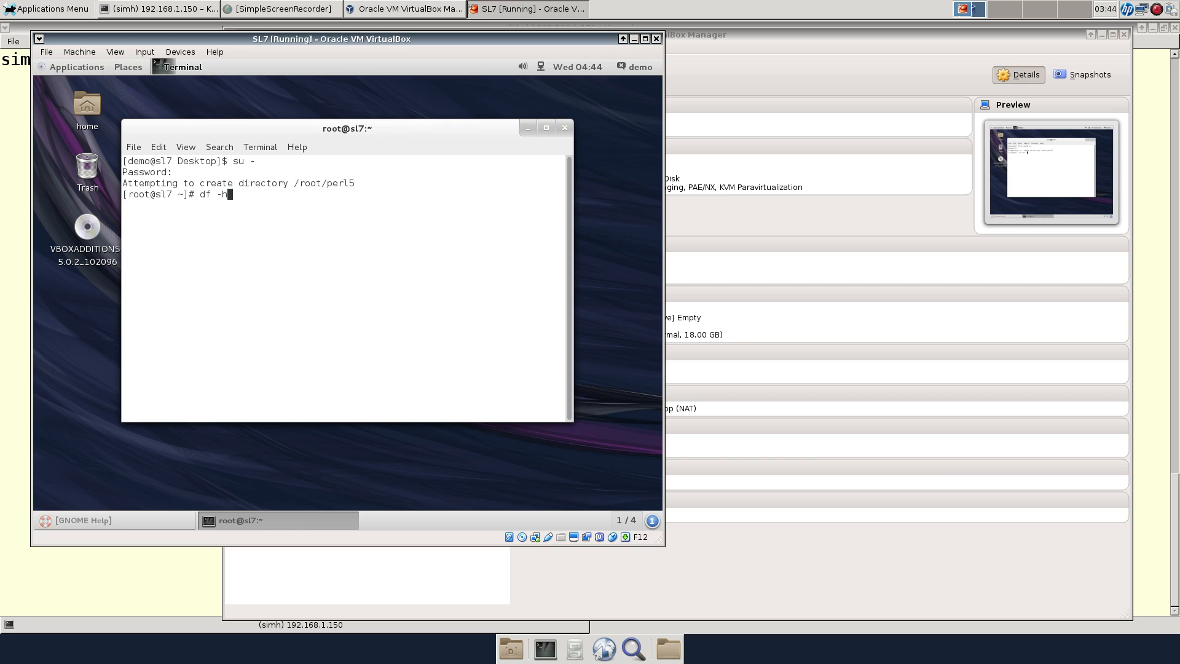
pyautogui.press('Return')
# In /run/media/demo/VBOXADDITIONS_5.0.2_102096, list the files and run ./VBoxLinuxAdditions.run
pyautogui.write('cd ')
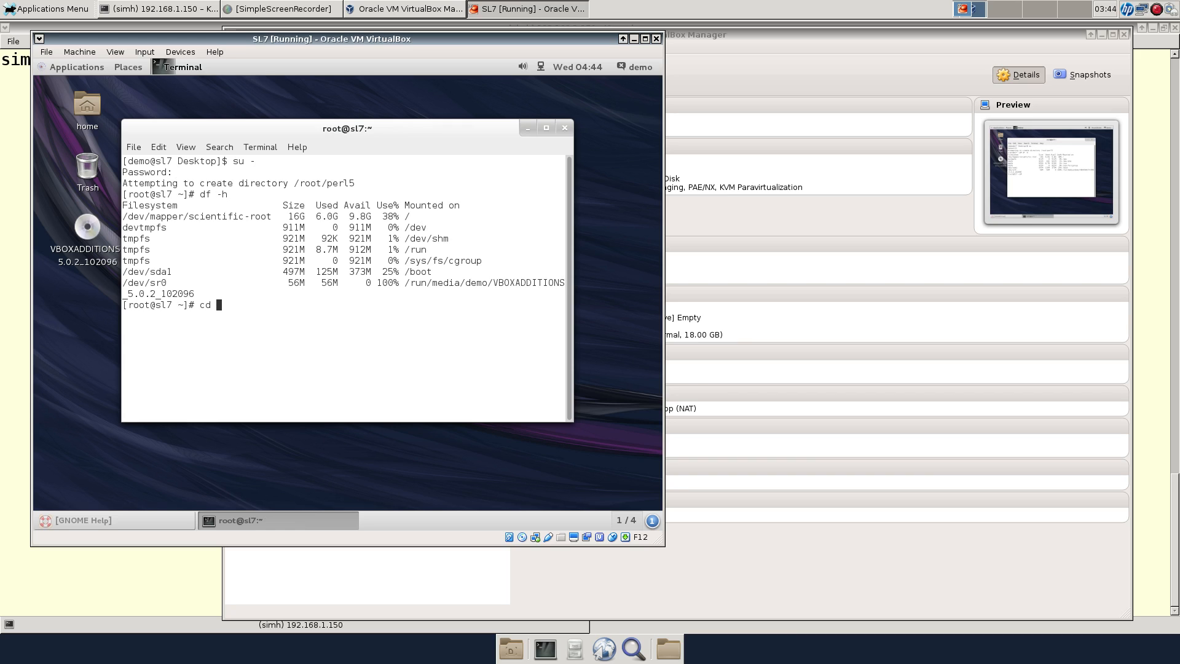
pyautogui.write('/run/media/demo/V')
pyautogui.press('Tab')
pyautogui.press('Return')
pyautogui.write('ls')
pyautogui.press('Return')
pyautogui.write('./VBoxL')
pyautogui.press('Tab')
pyautogui.press('Return')
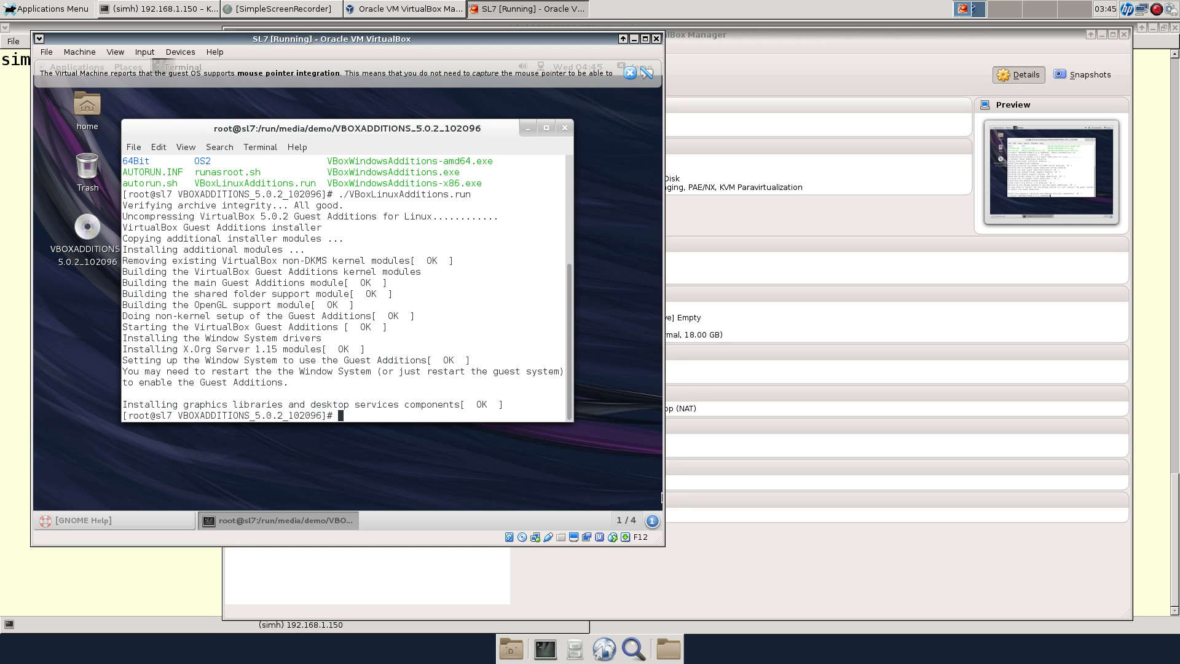
# Maximize the VM window, close the root terminal anyway, and open the Applications menu
pyautogui.click(645, 38)
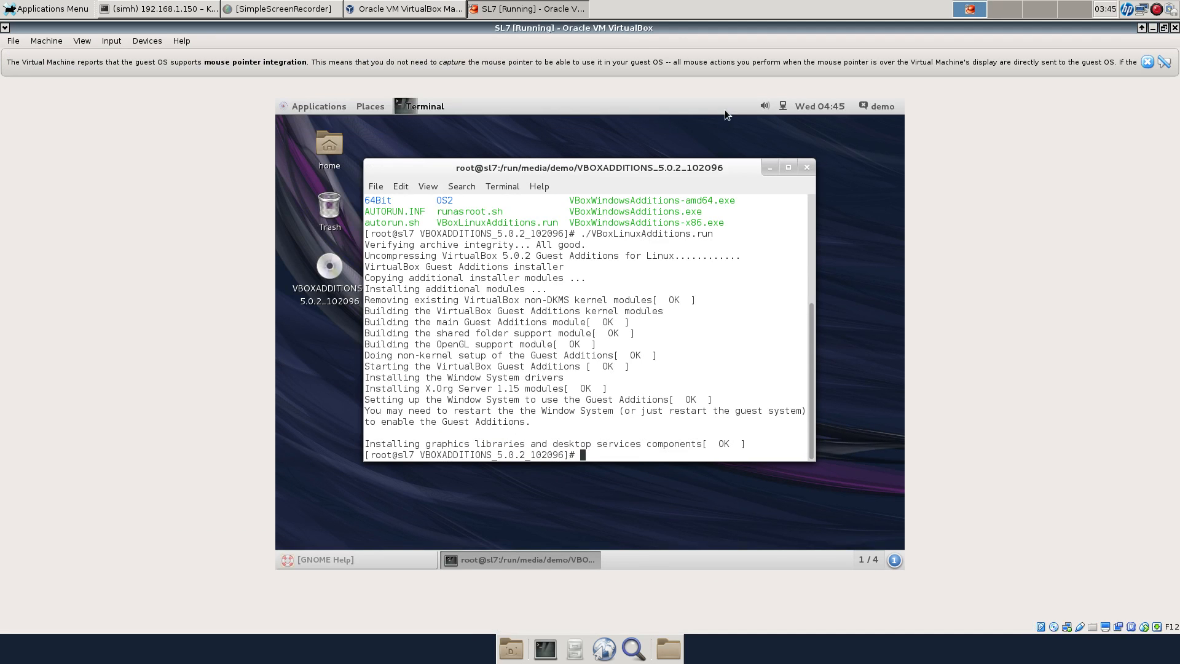
pyautogui.click(807, 167)
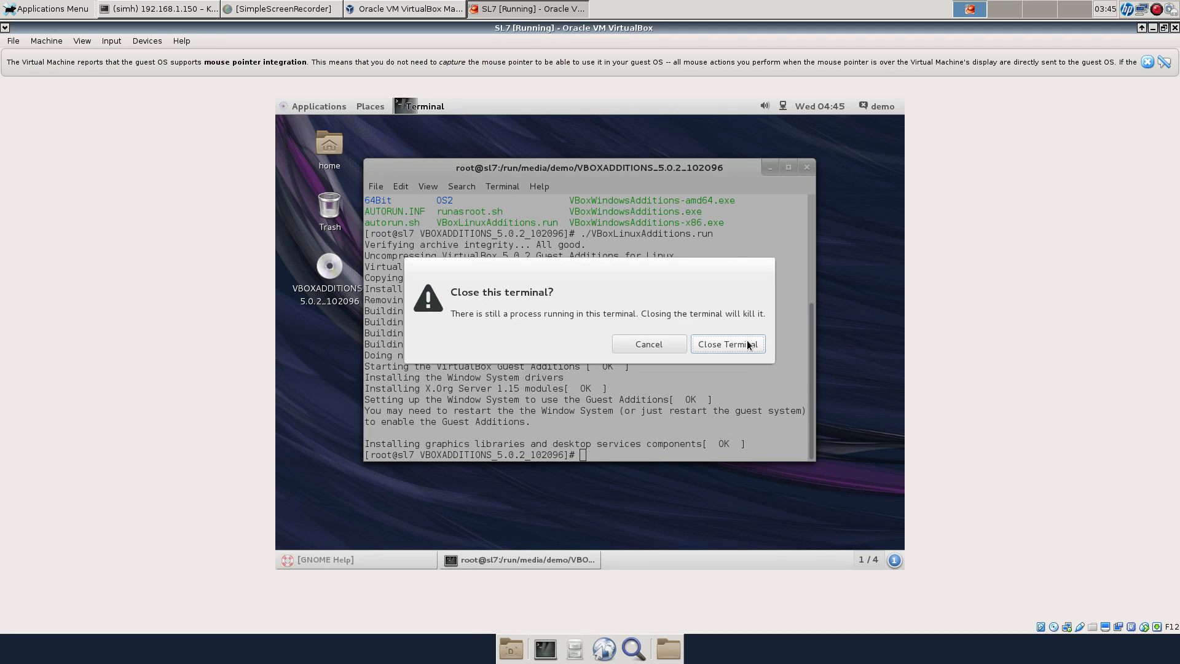
pyautogui.click(747, 342)
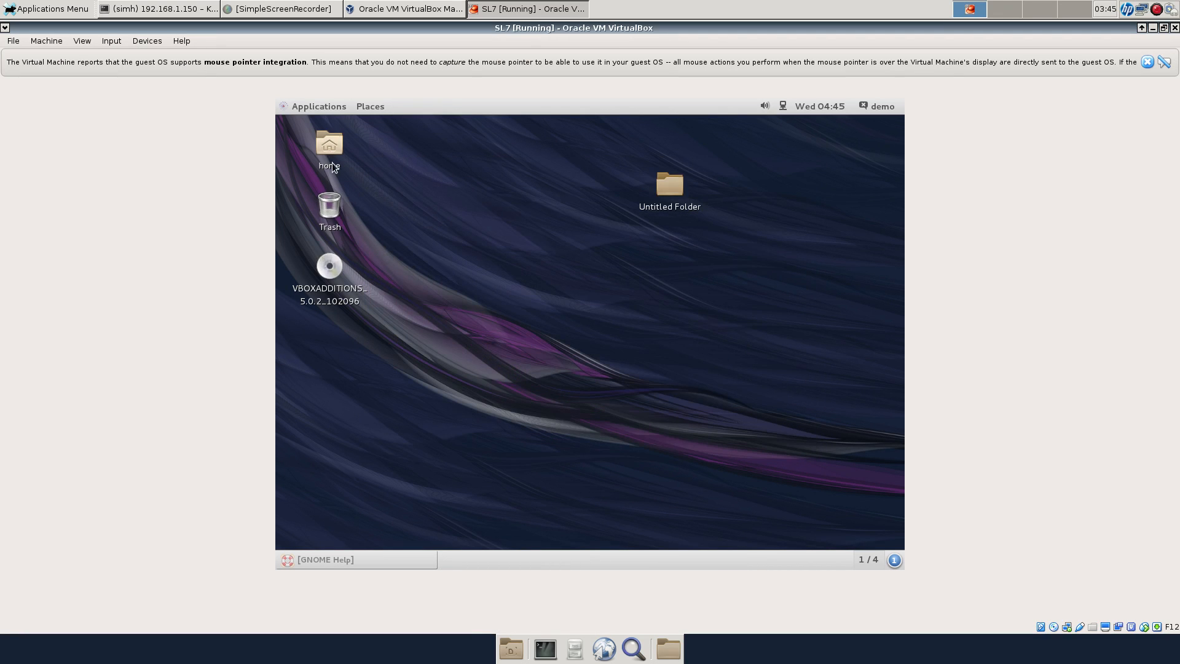
pyautogui.click(330, 109)
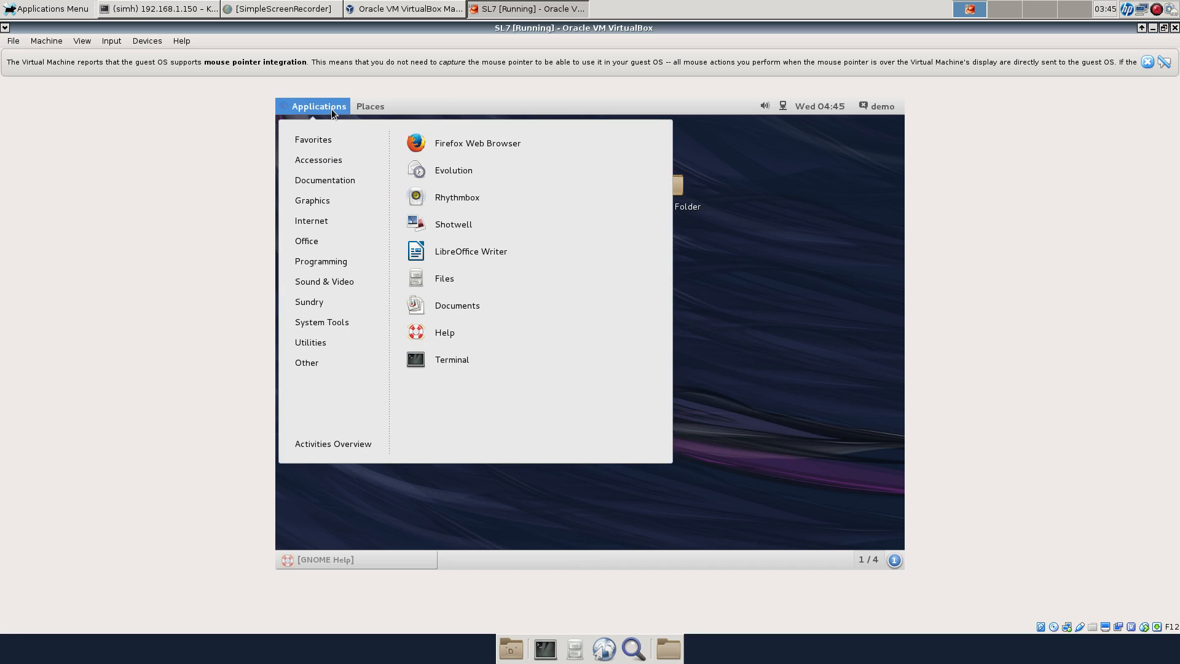
# Close the Applications menu and create Untitled Folder 2 from the desktop context menu
pyautogui.click(805, 192)
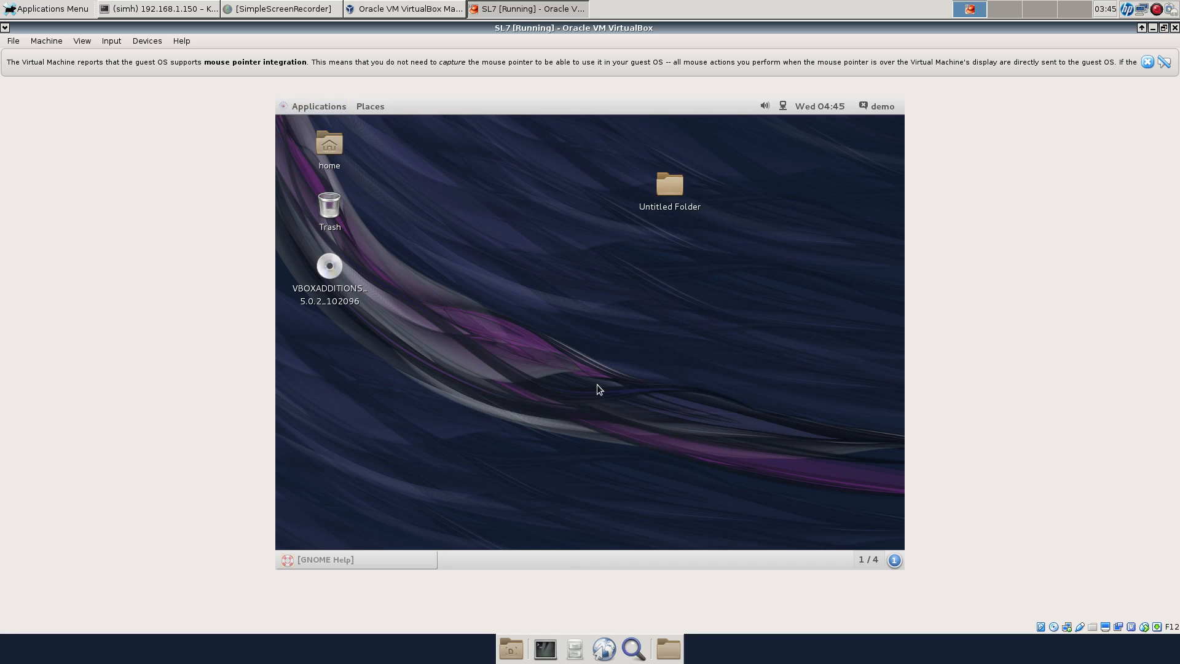
pyautogui.rightClick(612, 365)
pyautogui.click(624, 375)
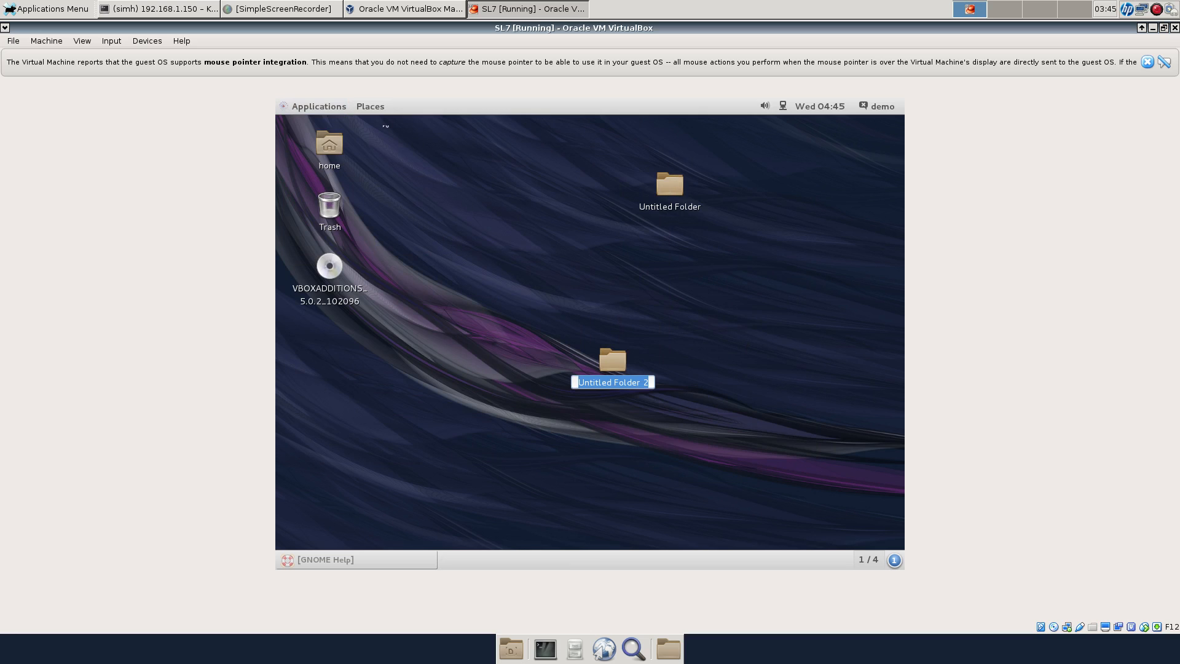
# Browse the Applications and sound volume menus, then open the user session menu
pyautogui.click(326, 112)
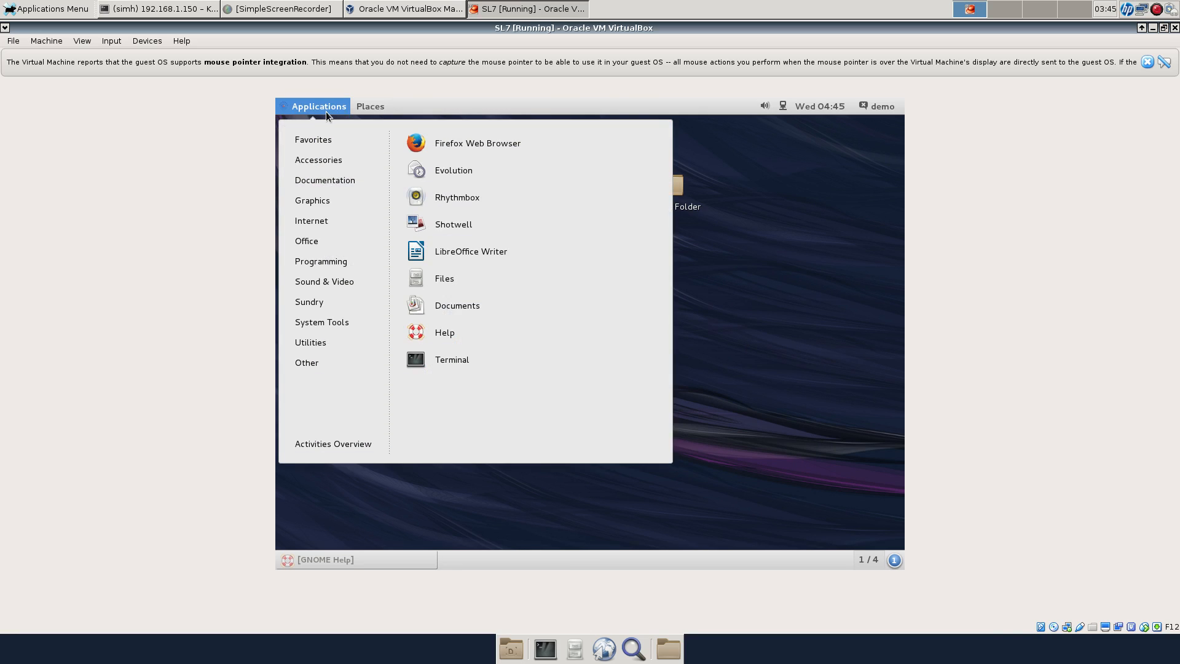
pyautogui.click(765, 106)
pyautogui.click(893, 103)
pyautogui.click(883, 111)
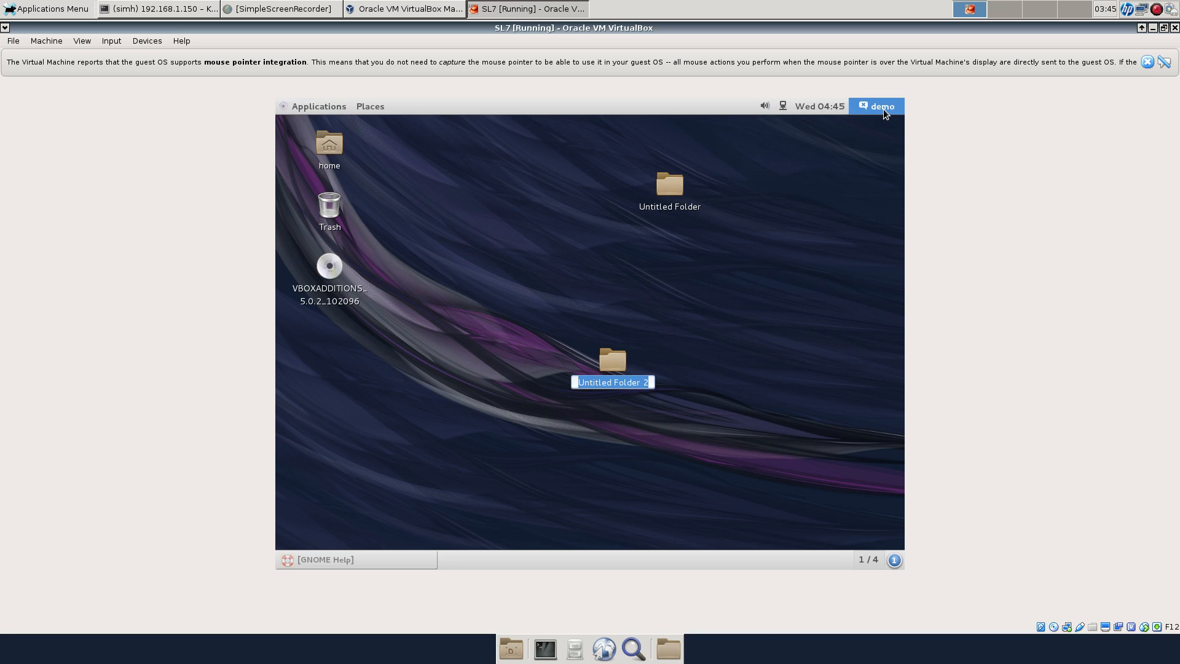
pyautogui.click(883, 109)
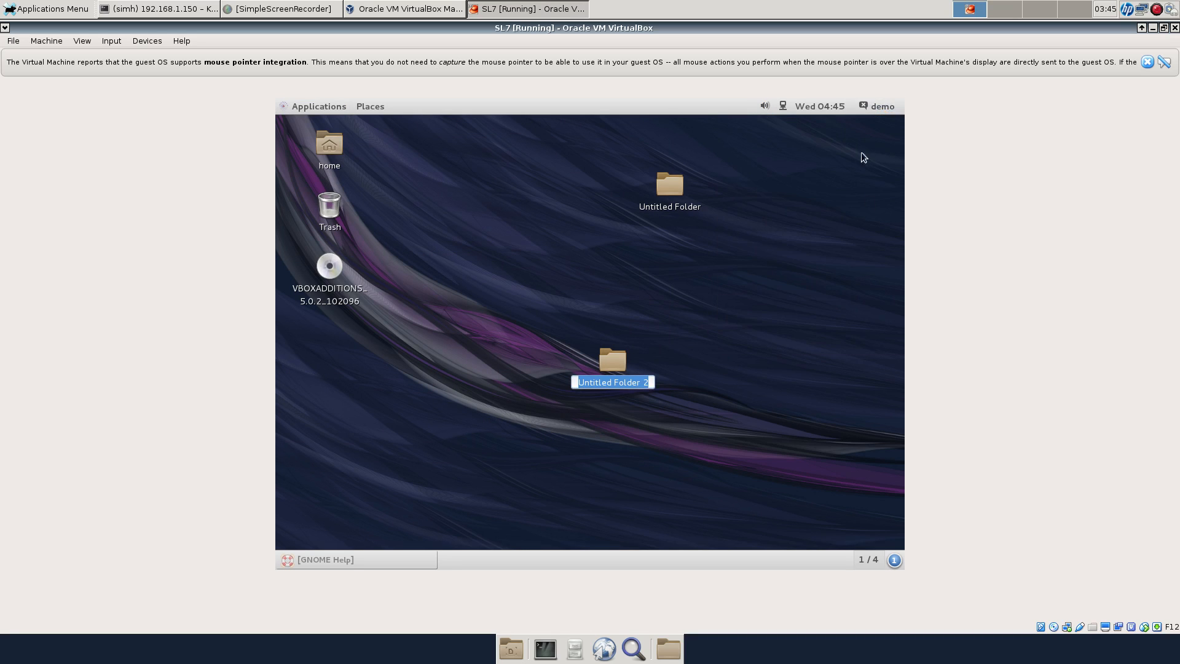
pyautogui.click(869, 113)
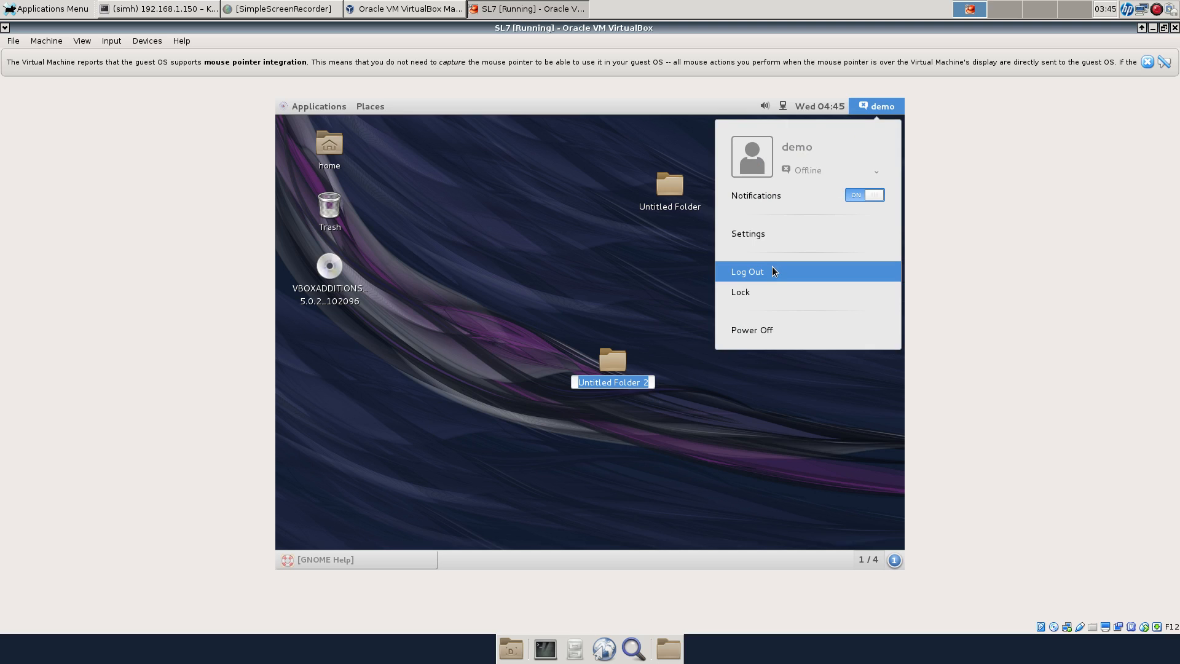
# Log out of the guest session, then sign back in as the user by entering the account password
pyautogui.click(776, 273)
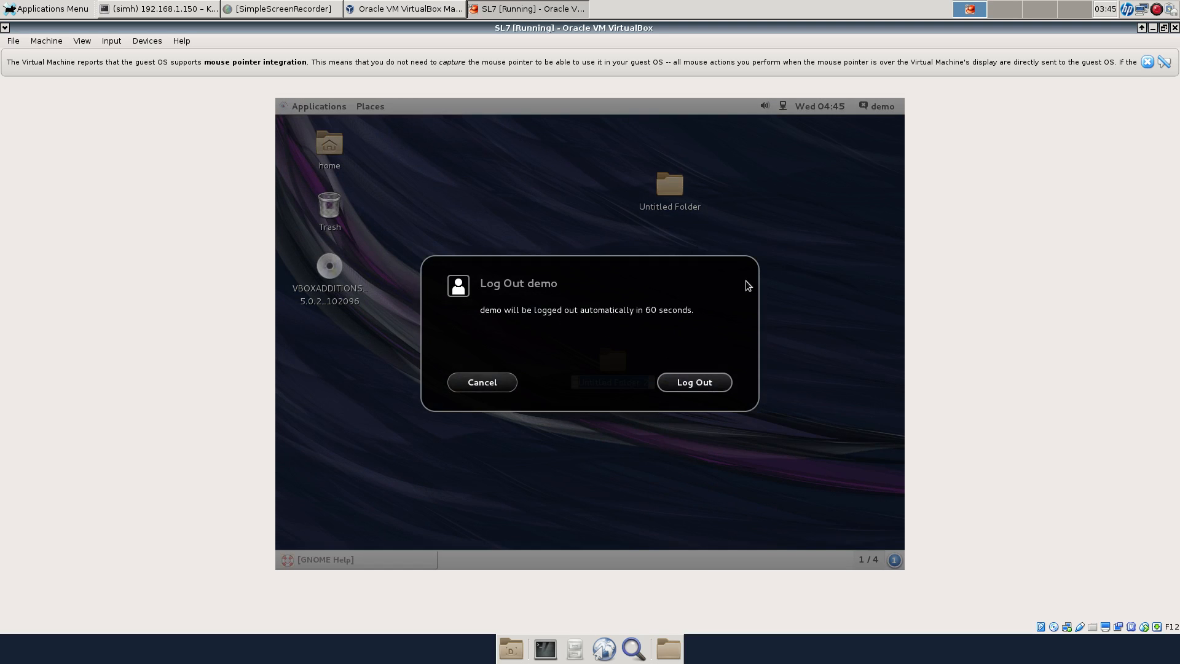
pyautogui.click(708, 385)
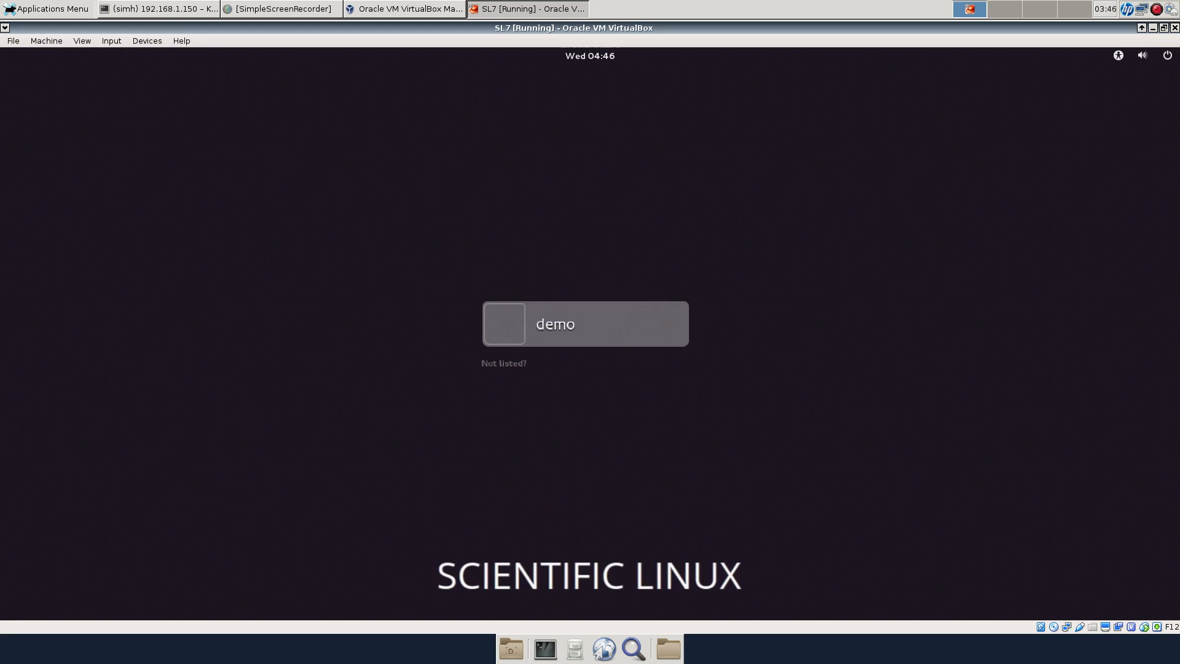
pyautogui.press('Return')
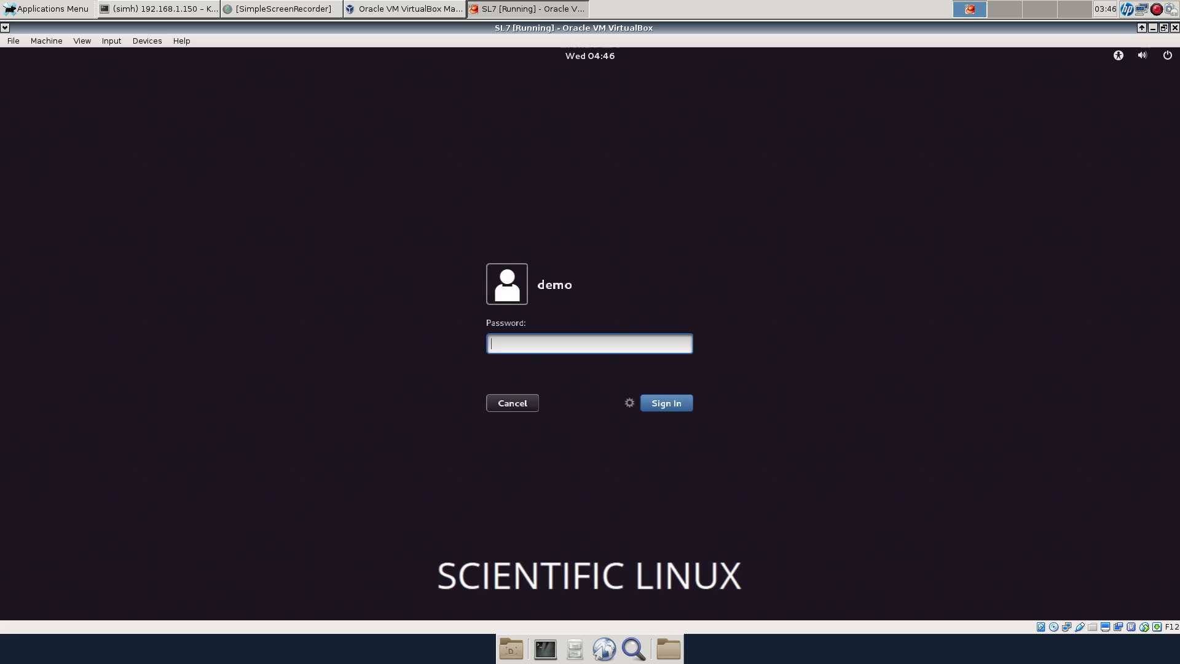
pyautogui.write('demo')
pyautogui.press('Return')
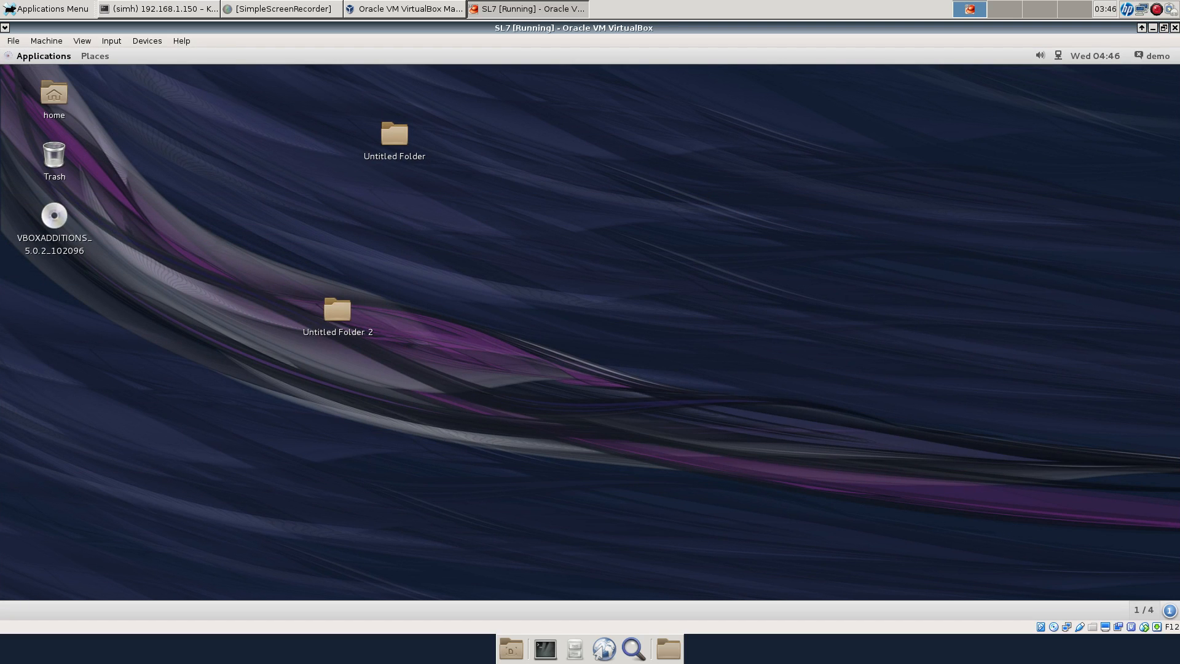
# Launch Emacs from Applications > Programming and drag its window to the desktop's right side
pyautogui.click(43, 56)
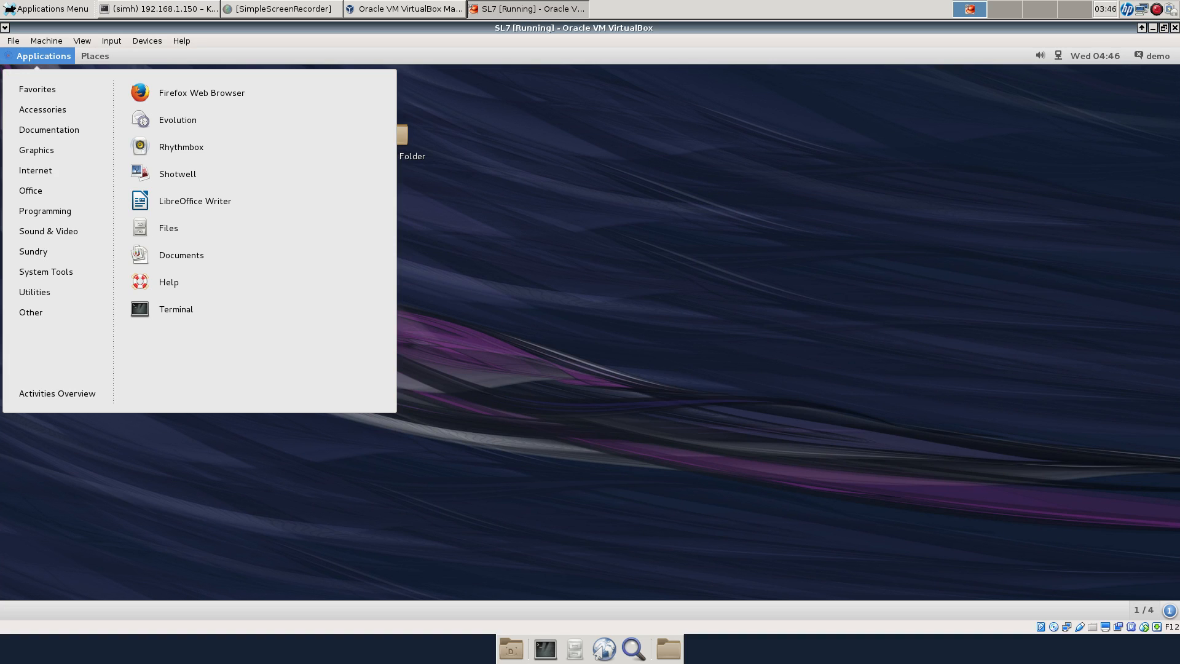
pyautogui.moveTo(45, 211)
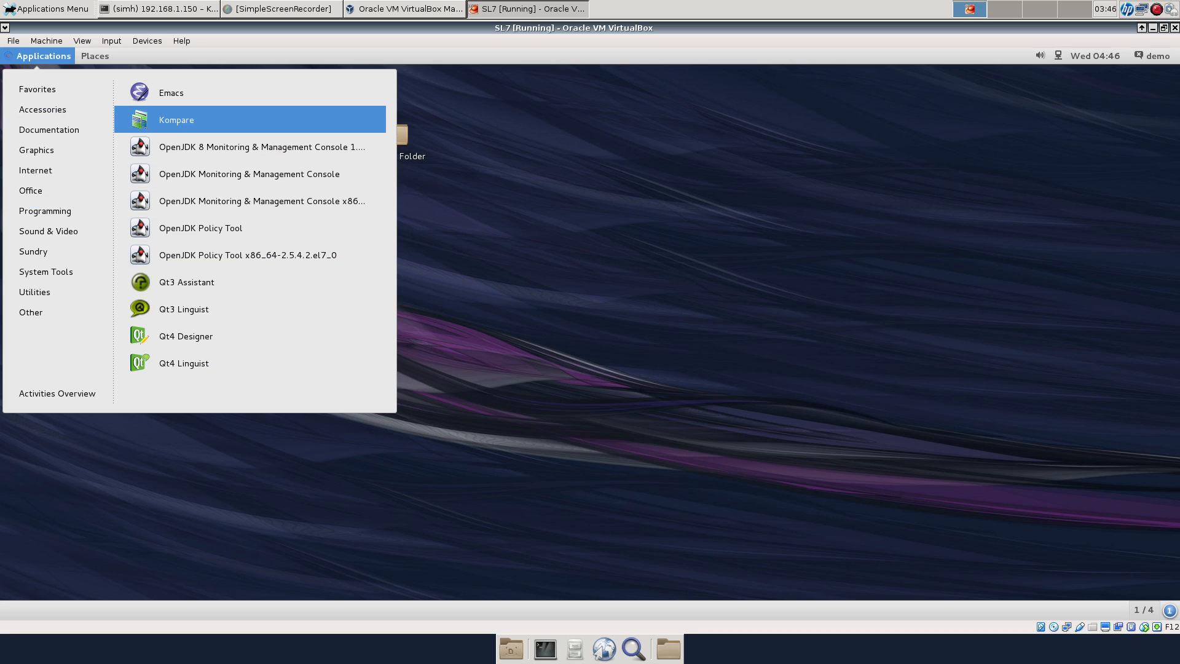
pyautogui.click(44, 56)
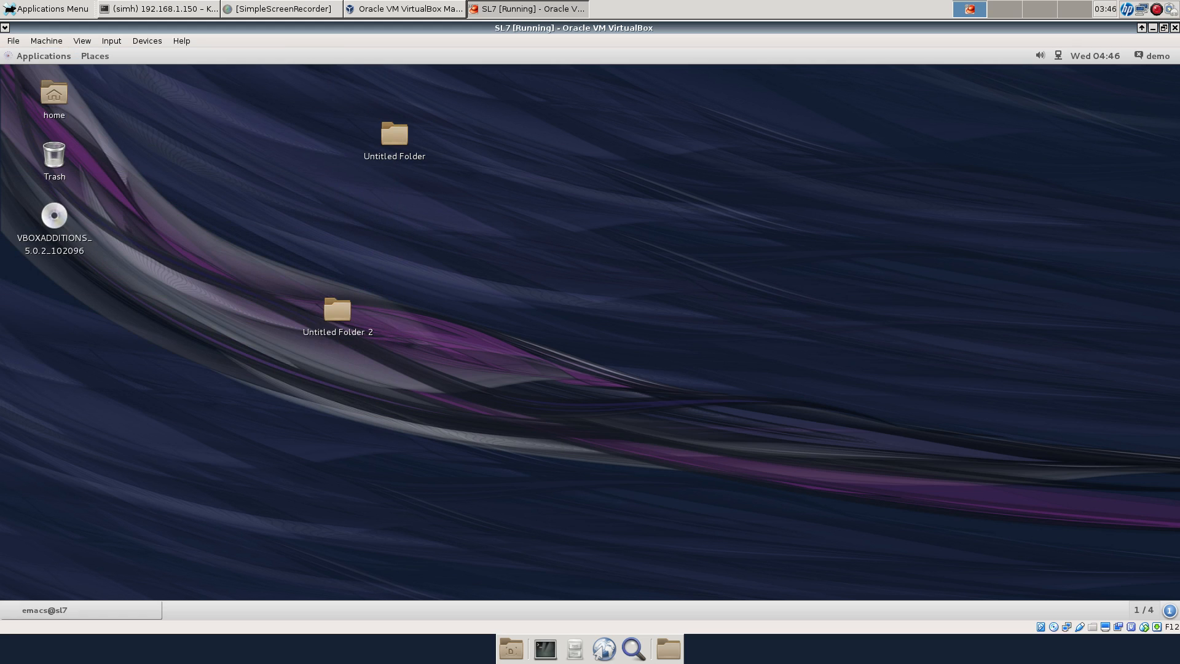
pyautogui.moveTo(357, 104); pyautogui.dragTo(812, 112)
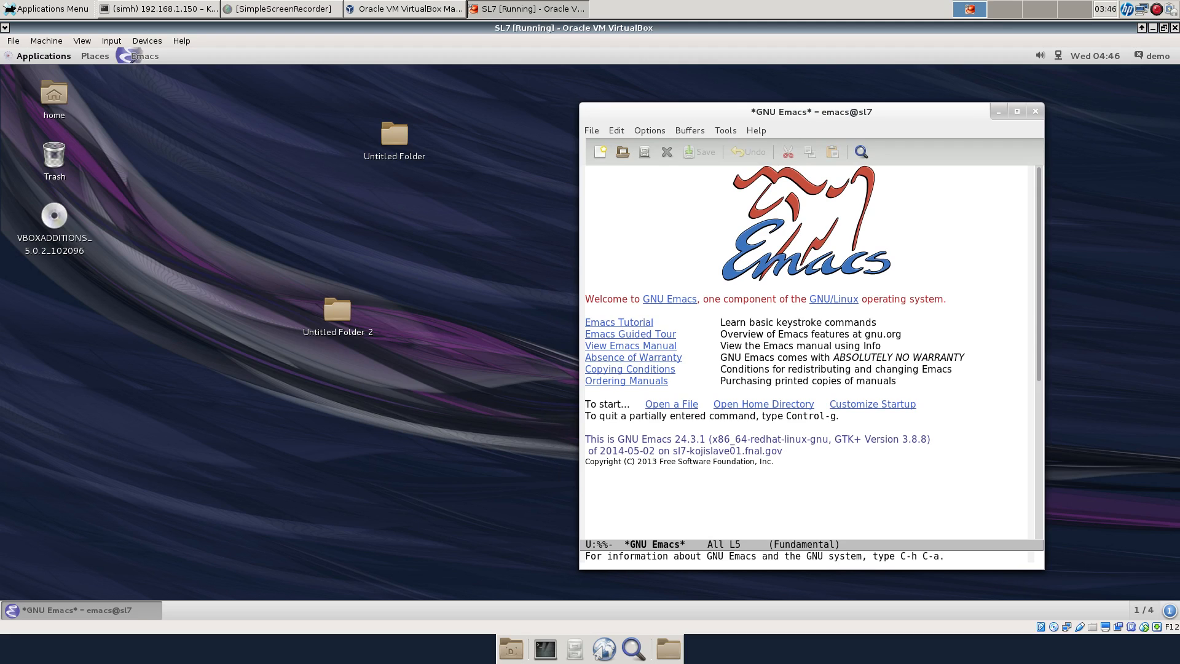
pyautogui.click(44, 55)
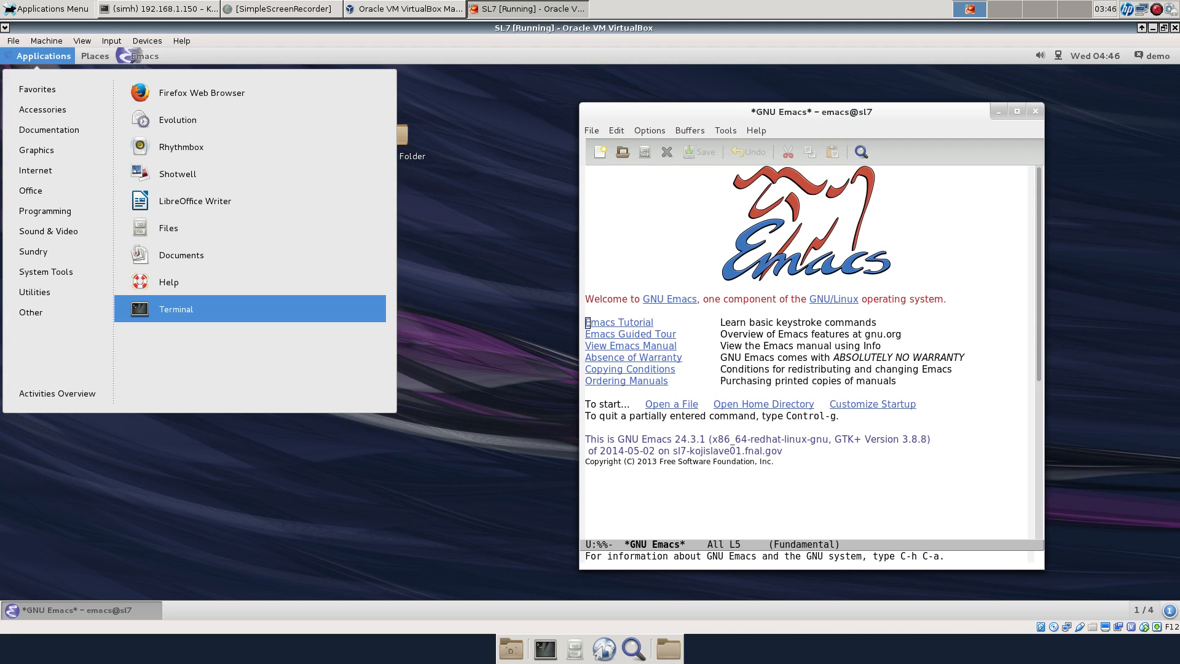
# Open a terminal in the guest and become root with su -
pyautogui.click(176, 309)
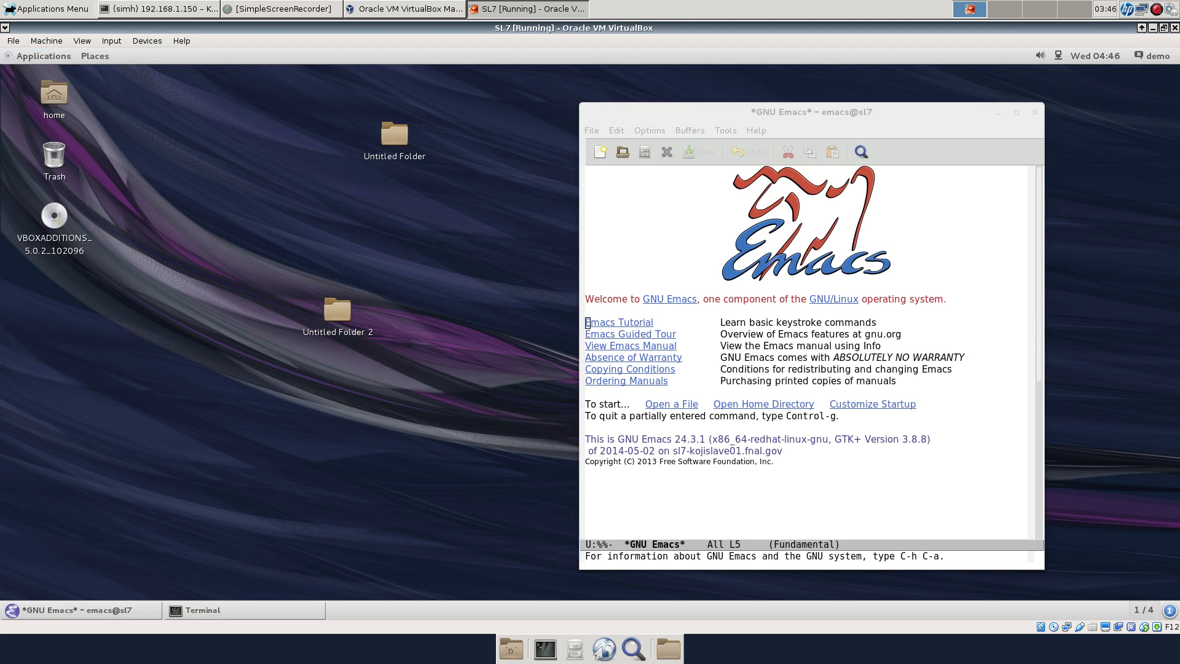
pyautogui.write('su -')
pyautogui.press('Return')
pyautogui.press('Return')
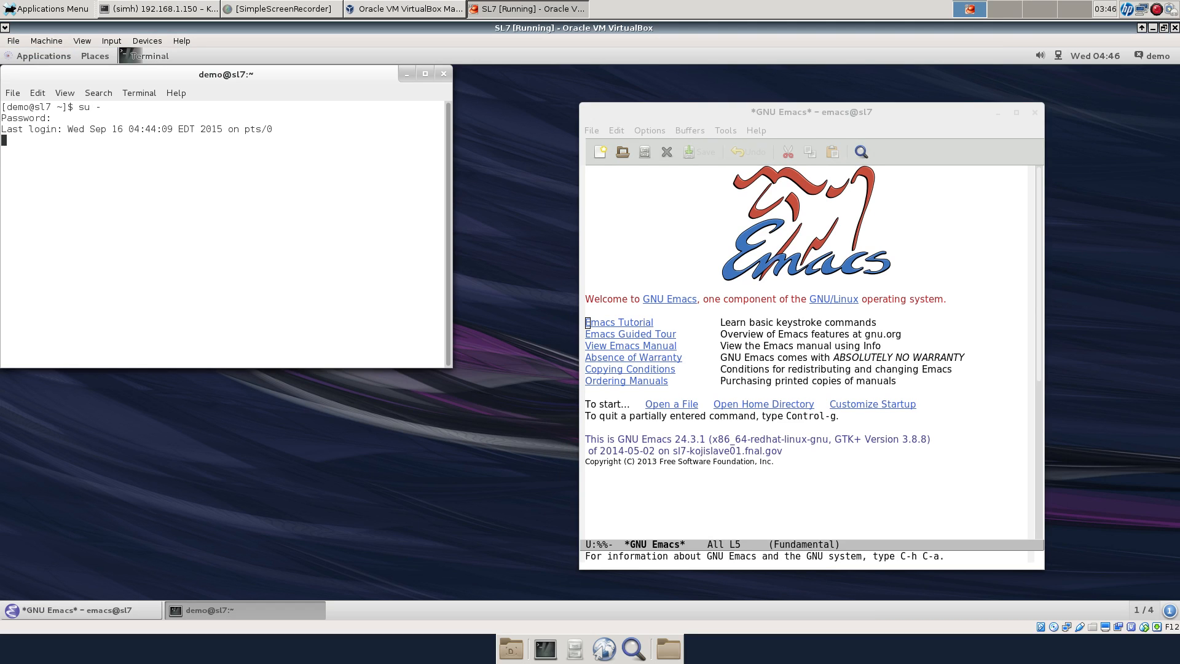
# Try yum install elvis, then yum install jed; both report no package available
pyautogui.write('yum')
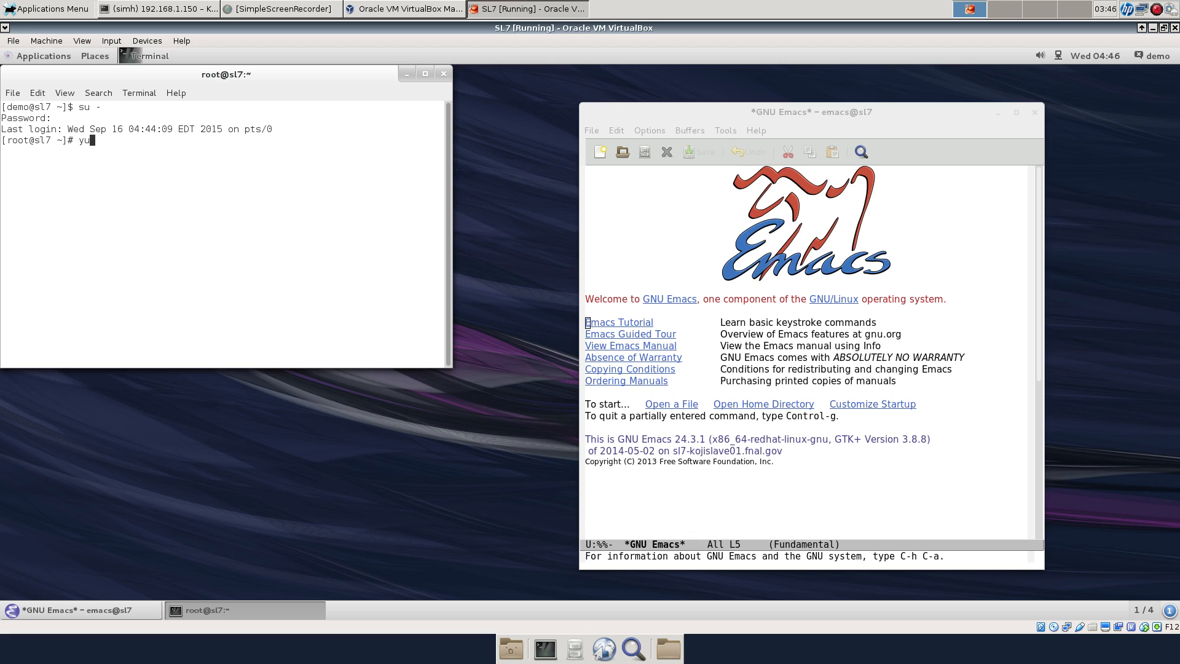
pyautogui.write('tall elvis')
pyautogui.press('Return')
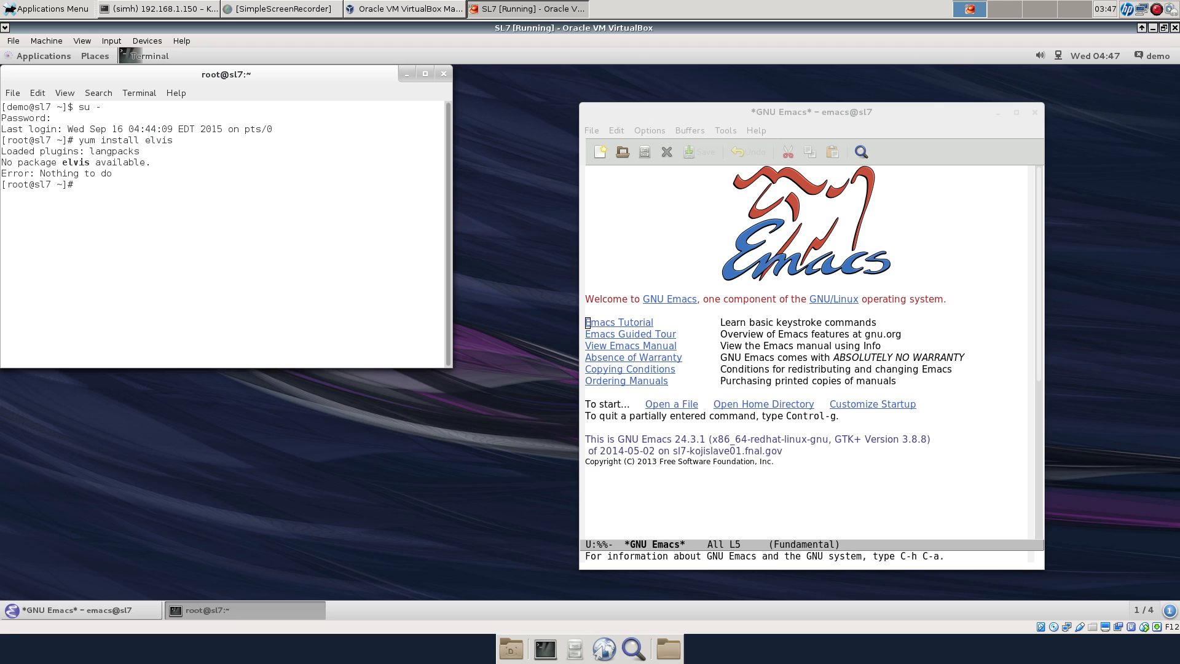
pyautogui.press('Up')
pyautogui.press('BackSpace')
pyautogui.press('BackSpace')
pyautogui.press('BackSpace')
pyautogui.press('BackSpace')
pyautogui.press('BackSpace')
pyautogui.write('jed')
pyautogui.press('Return')
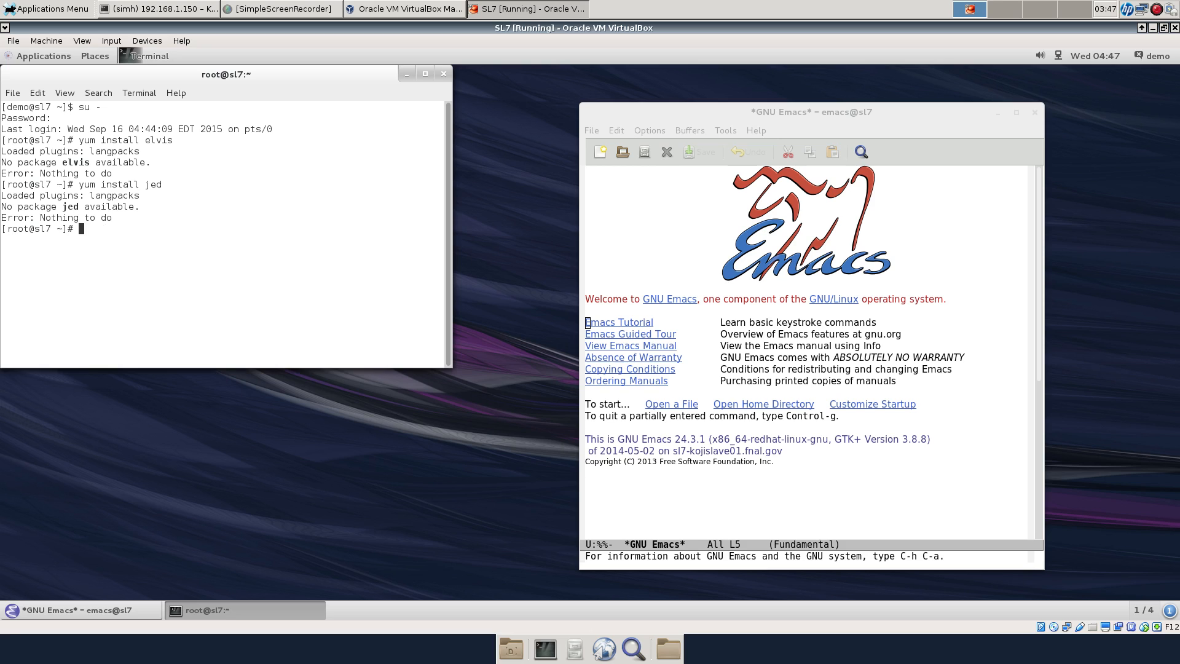
# Run yum search, then yum search jed, and move the terminal toward the desktop centre
pyautogui.write('yum search')
pyautogui.press('Return')
pyautogui.press('Up')
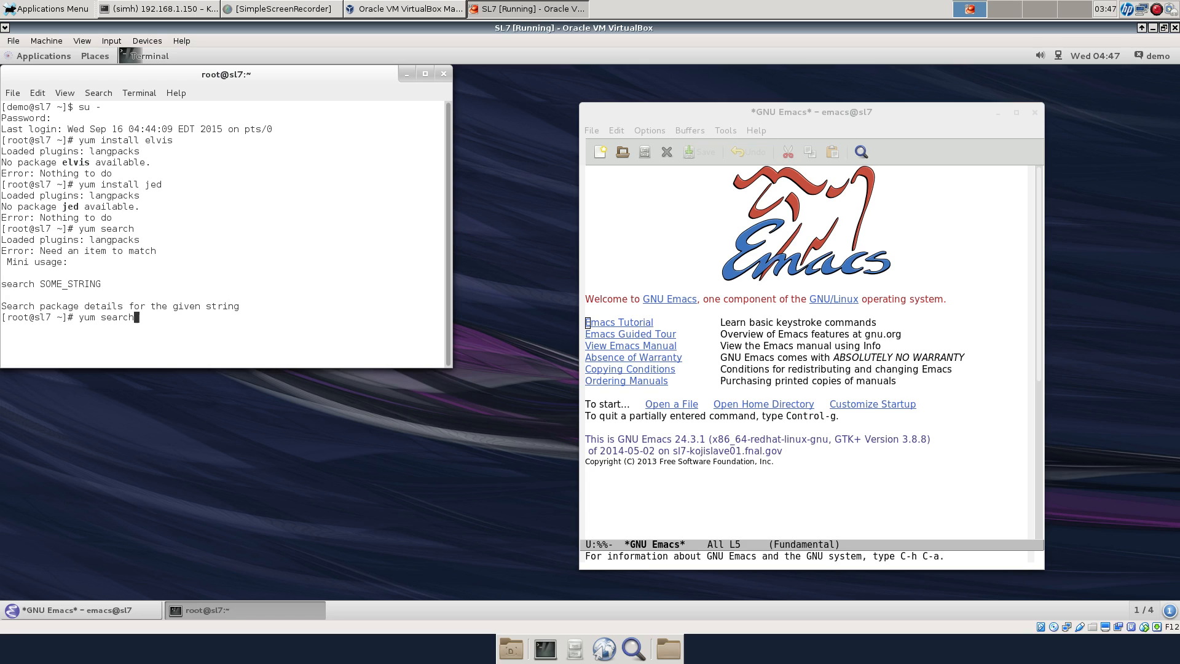
pyautogui.write('jed')
pyautogui.press('Return')
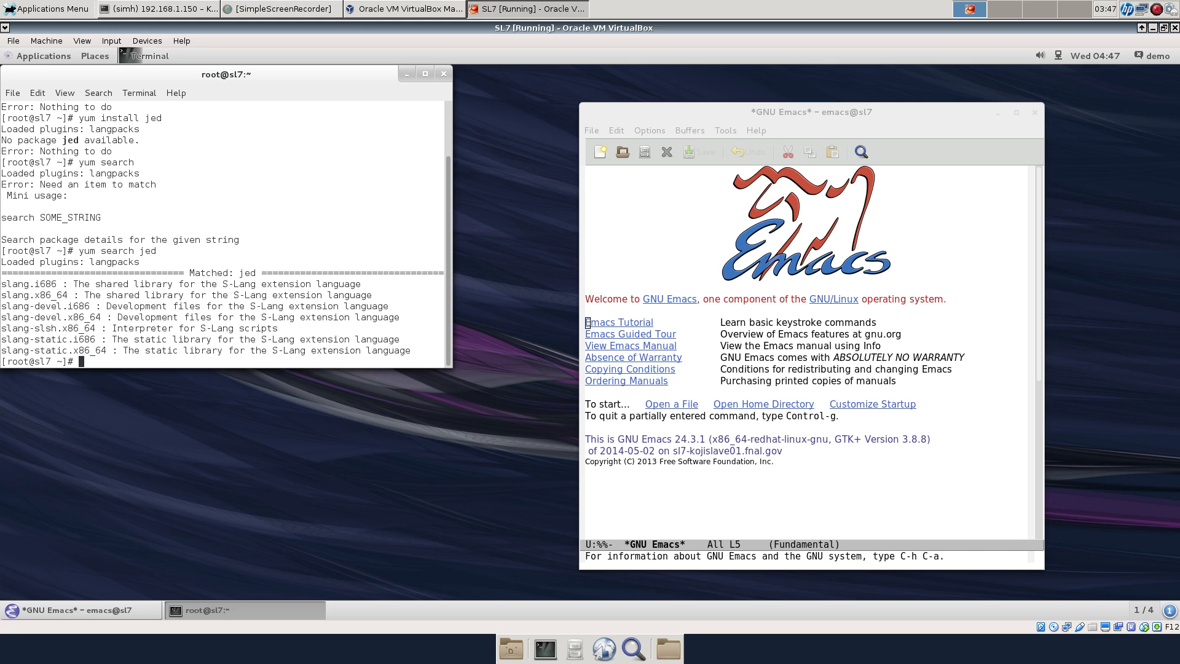
pyautogui.moveTo(226, 73); pyautogui.dragTo(332, 96)
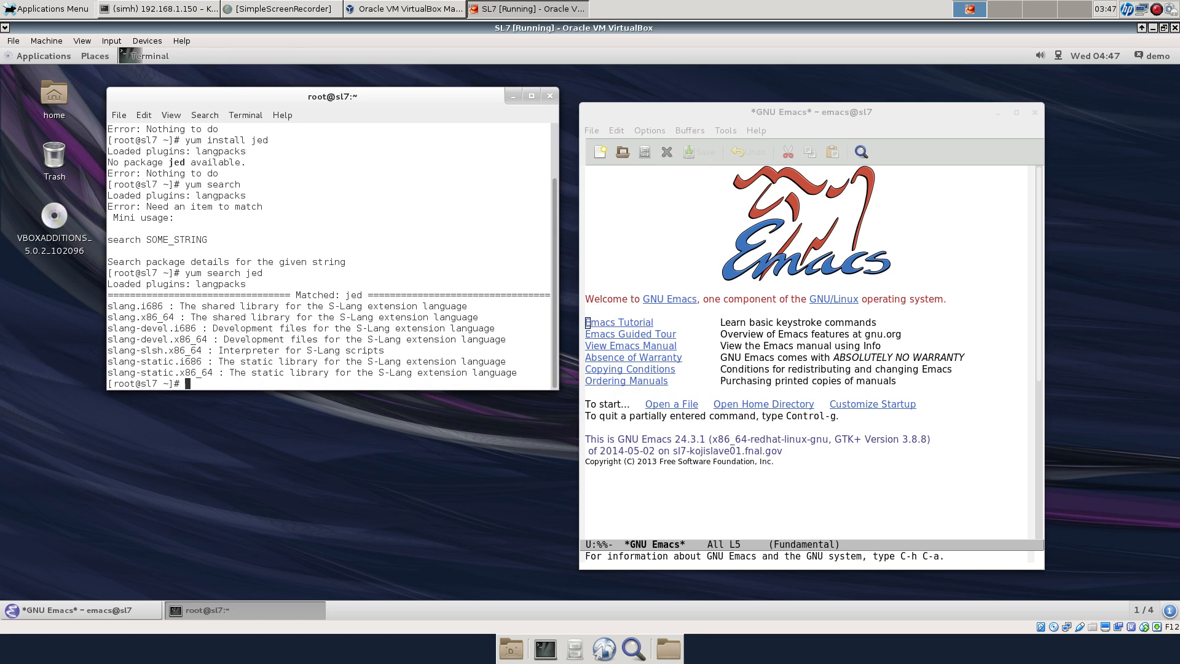
# Check whether gc and gcc exist by running them in the terminal
pyautogui.write('gc')
pyautogui.press('Return')
pyautogui.press('Return')
pyautogui.write('gcc')
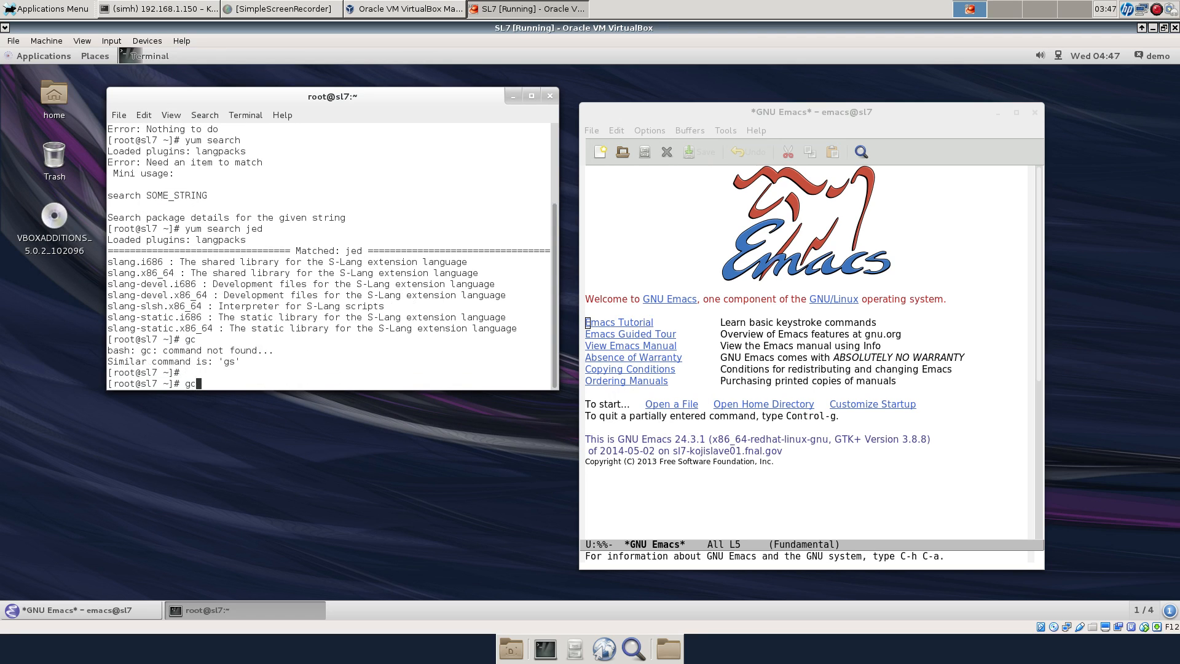
pyautogui.press('Return')
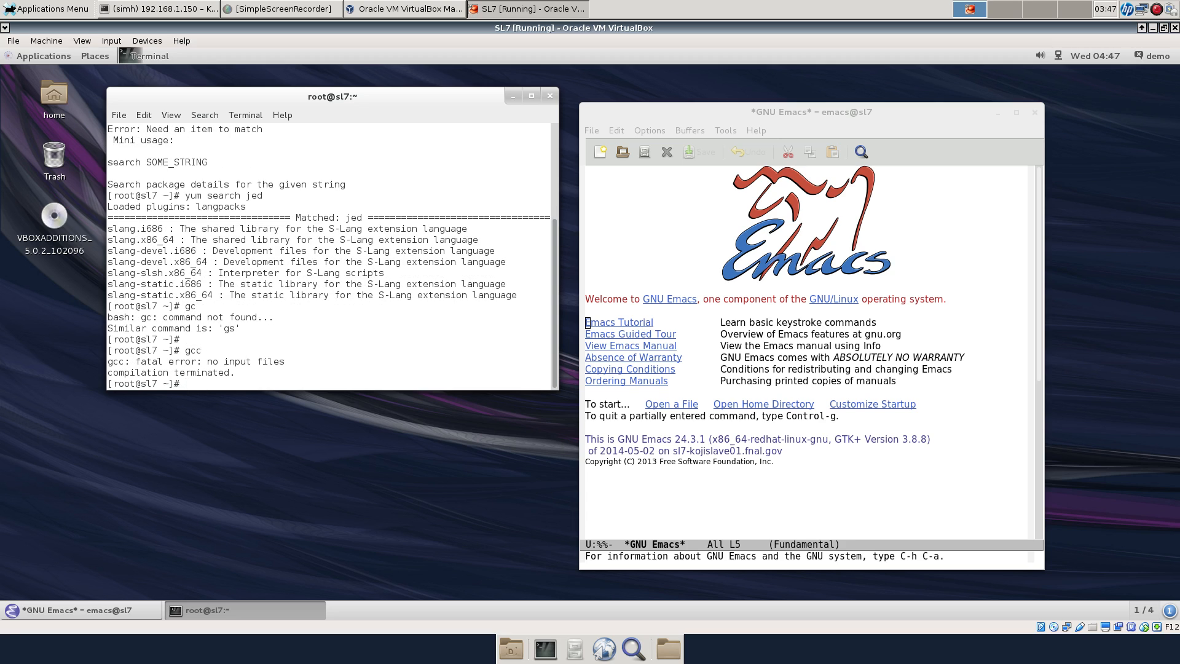
pyautogui.hotkey('alt', 'Tab')
pyautogui.hotkey('alt', 'Tab')
# Start vi and quit with :q, then try jed and elvis, which are not found
pyautogui.write('vi')
pyautogui.press('Return')
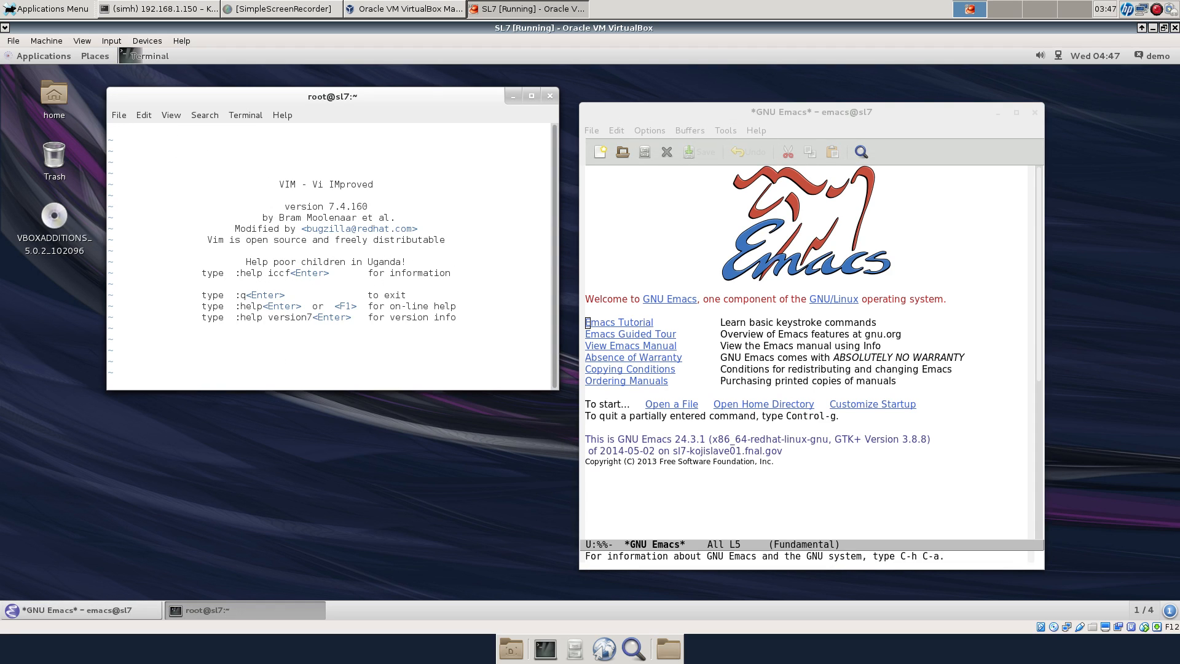
pyautogui.write(':q')
pyautogui.press('Return')
pyautogui.write('jed')
pyautogui.press('Return')
pyautogui.write('elvis')
pyautogui.press('Return')
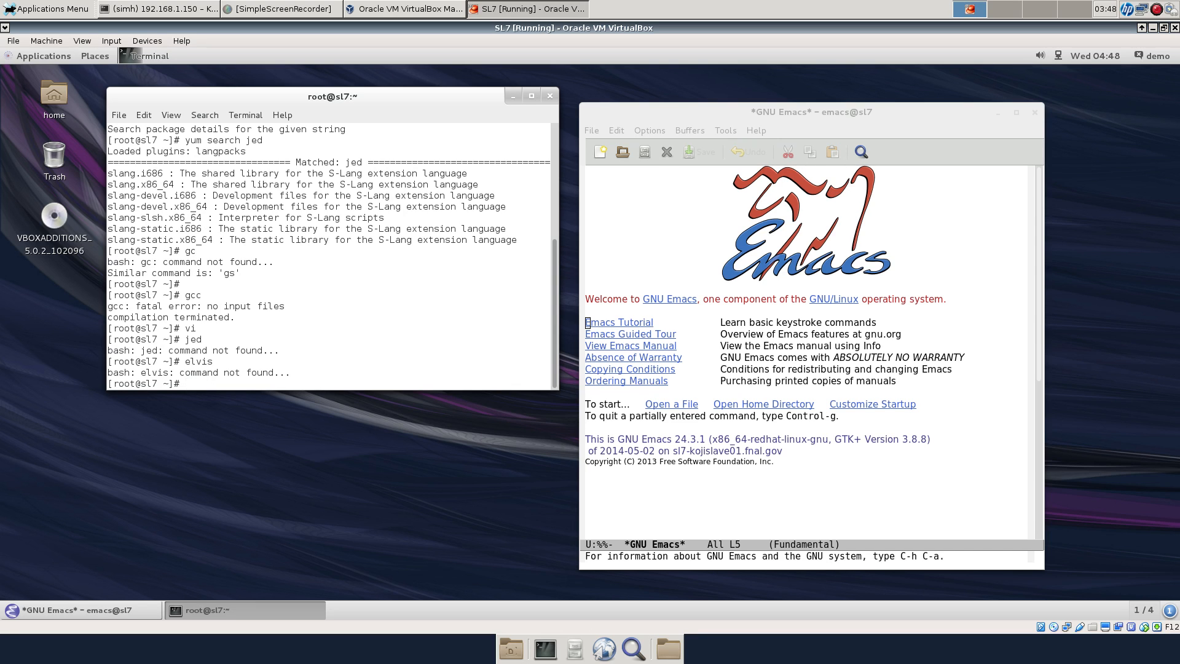
# Search packages for JED, which lists only slang, then clear the search term
pyautogui.press('Up')
pyautogui.press('Up')
pyautogui.press('Up')
pyautogui.press('Up')
pyautogui.press('Up')
pyautogui.press('Up')
pyautogui.press('BackSpace')
pyautogui.press('BackSpace')
pyautogui.press('BackSpace')
pyautogui.write('JED')
pyautogui.press('Return')
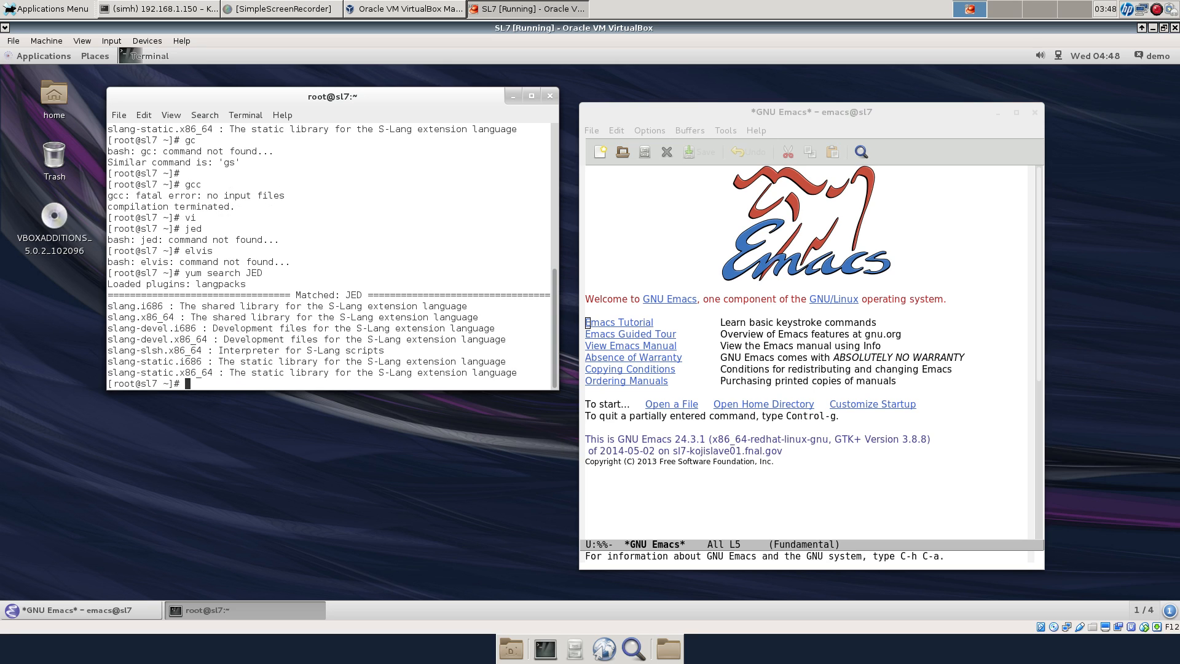
pyautogui.press('Up')
pyautogui.press('BackSpace')
pyautogui.press('BackSpace')
pyautogui.press('BackSpace')
# Run yum search R and scroll back through the long package list
pyautogui.write('R')
pyautogui.press('Return')
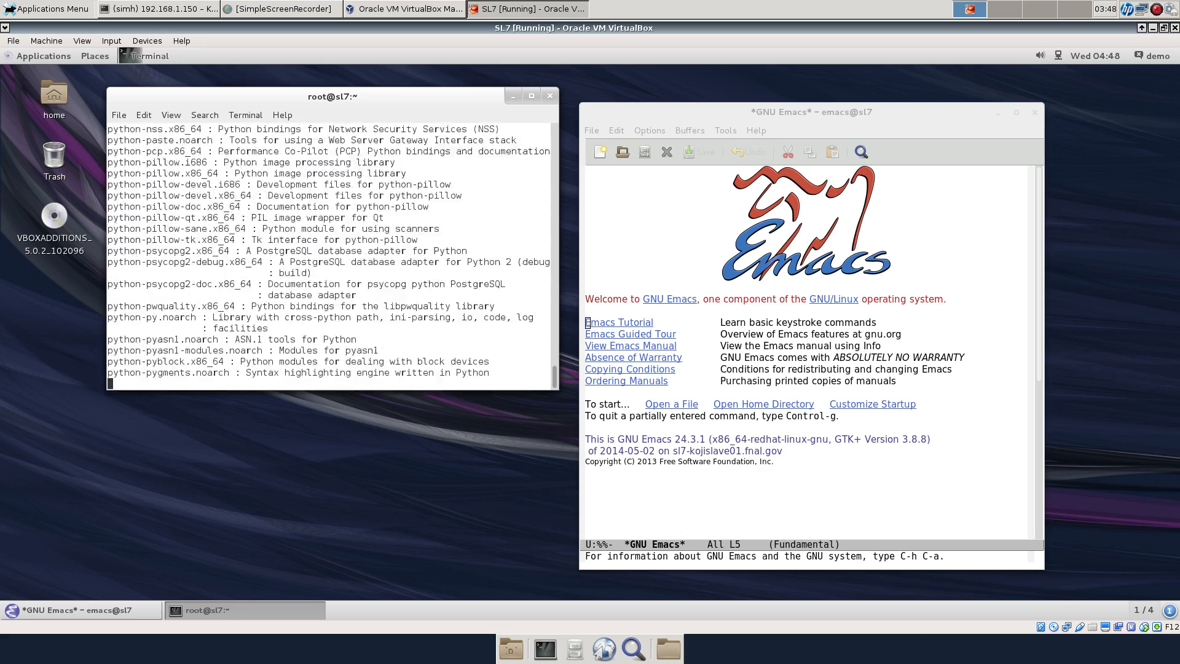
pyautogui.scroll(15, 329, 257)
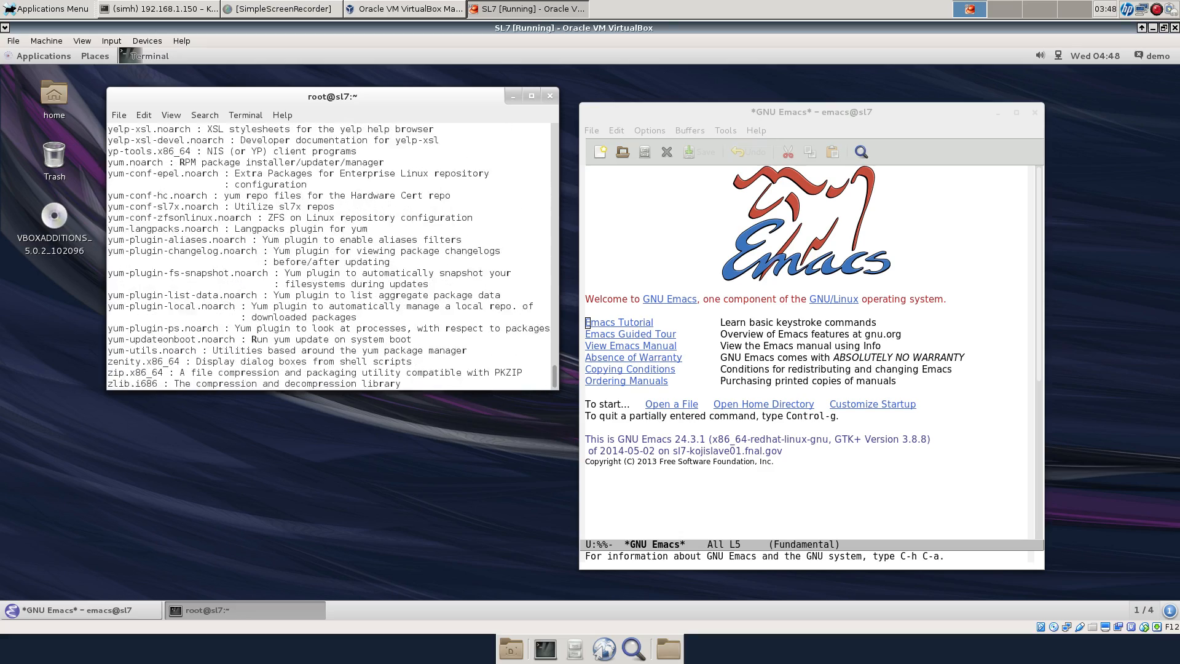
pyautogui.scroll(4, 182, 361)
pyautogui.scroll(20, 182, 362)
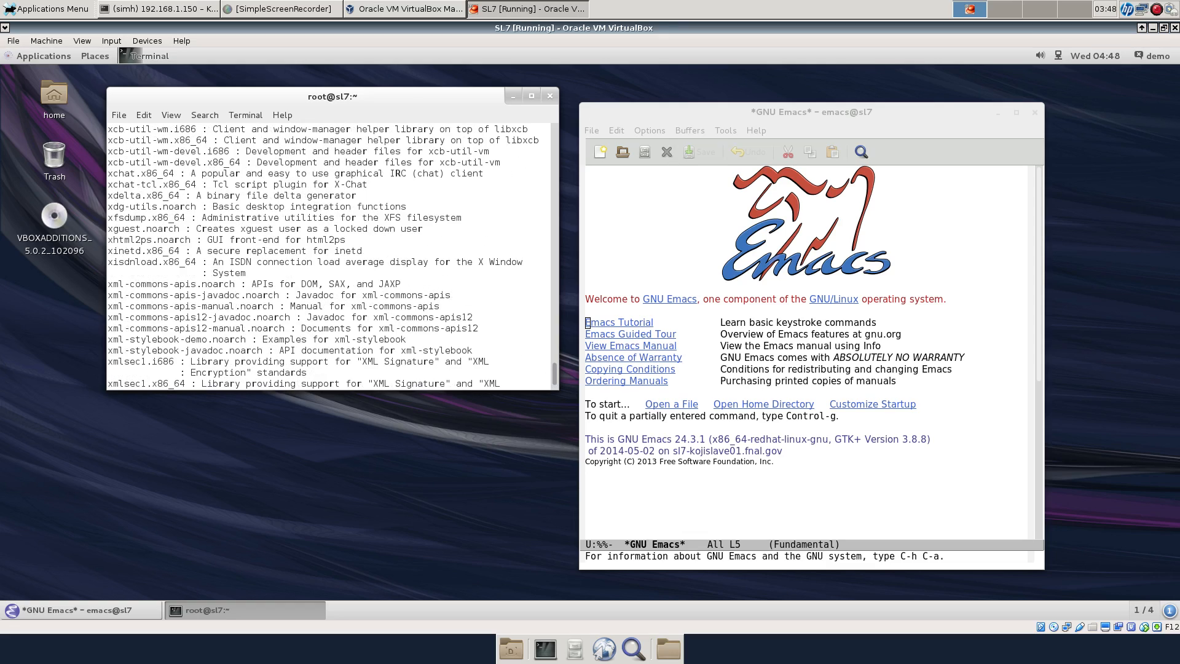
pyautogui.scroll(20, 332, 257)
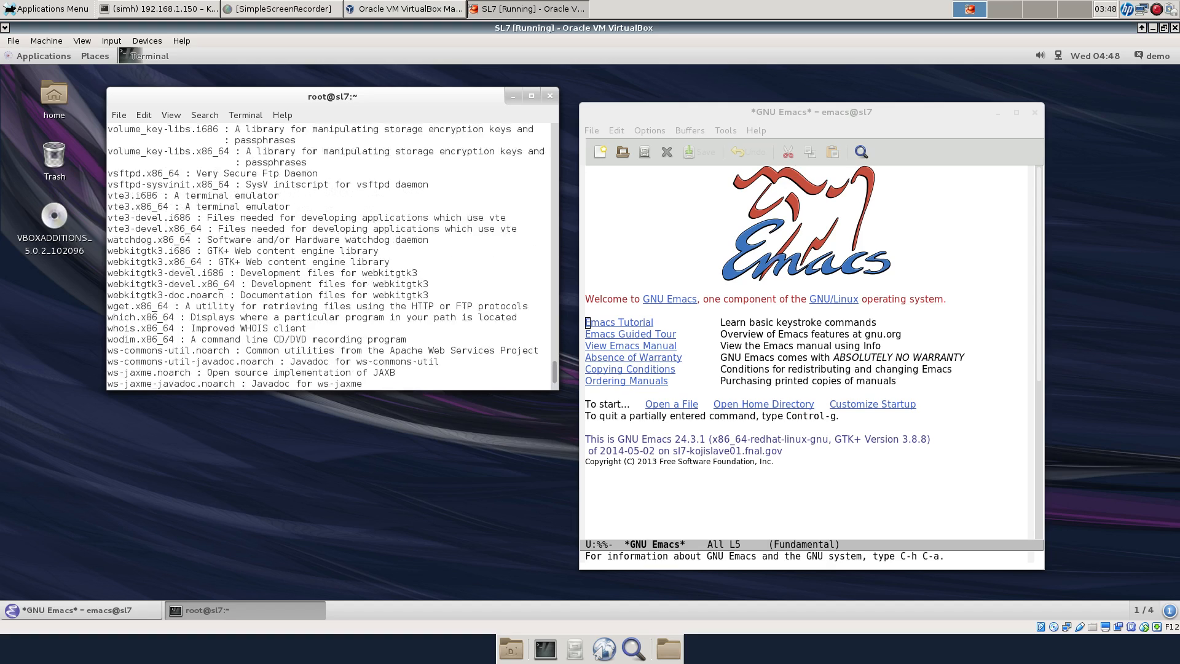
pyautogui.scroll(10, 331, 257)
pyautogui.scroll(2, 332, 257)
pyautogui.scroll(-5, 332, 257)
pyautogui.scroll(-3, 332, 257)
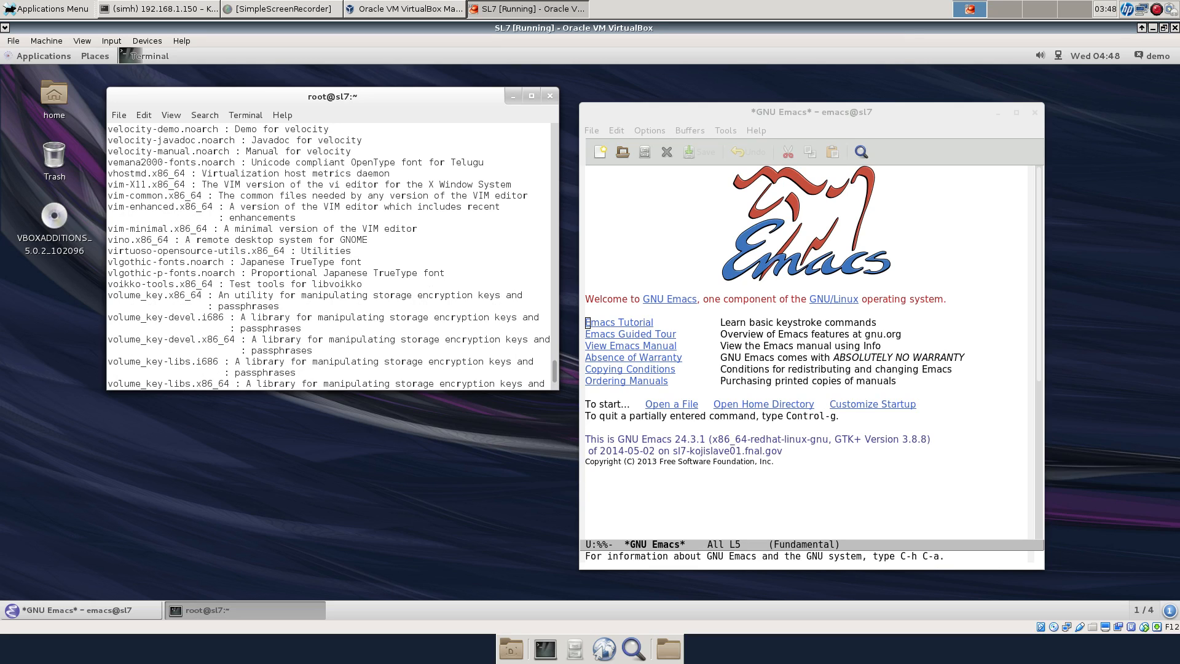
# Select vim-X11.x86_64, scroll to the listing's end at zsh.x86_64, and move the terminal right over Emacs
pyautogui.doubleClick(146, 184)
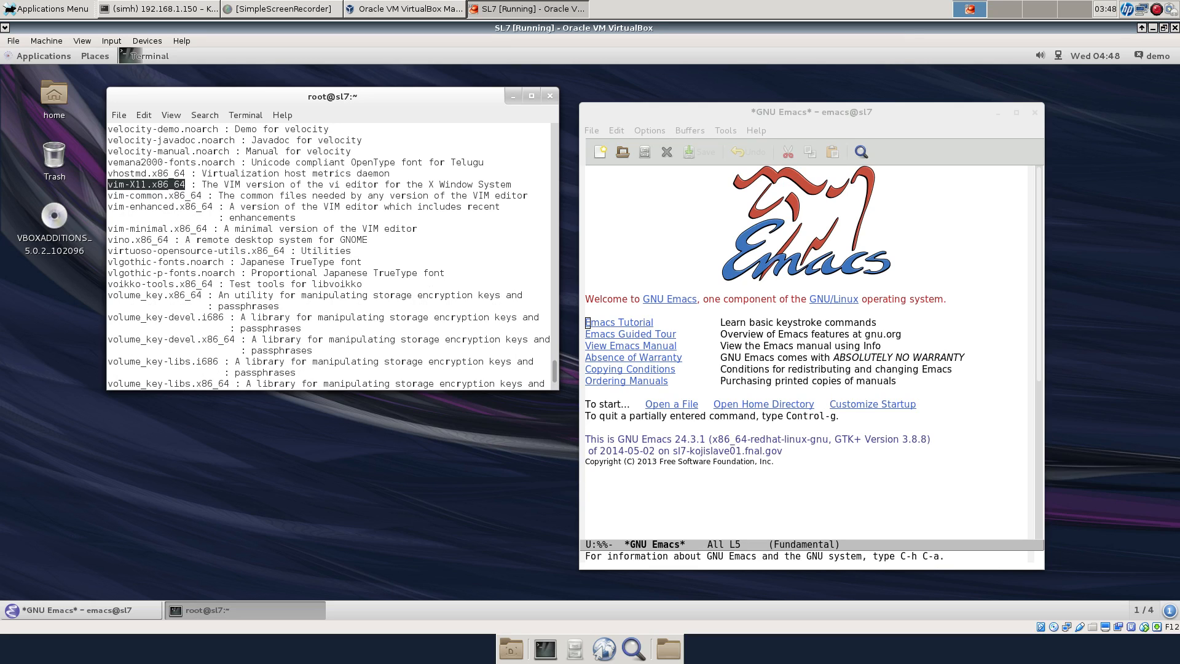
pyautogui.scroll(-20, 332, 257)
pyautogui.scroll(-15, 332, 256)
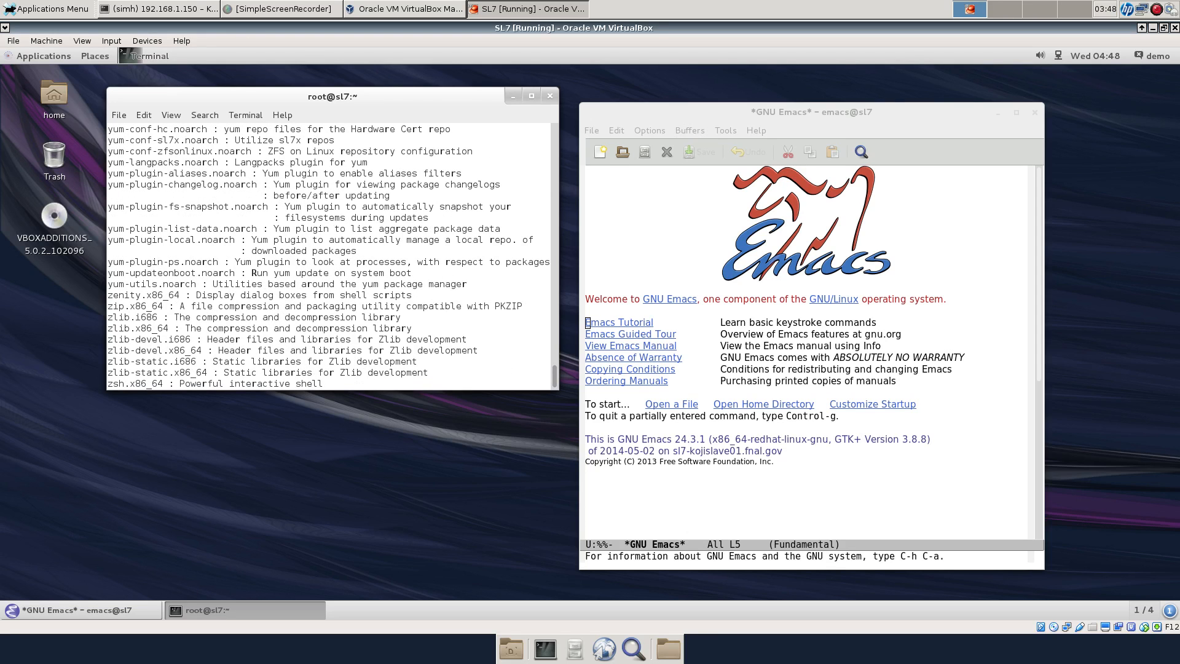
pyautogui.moveTo(332, 96); pyautogui.dragTo(409, 96)
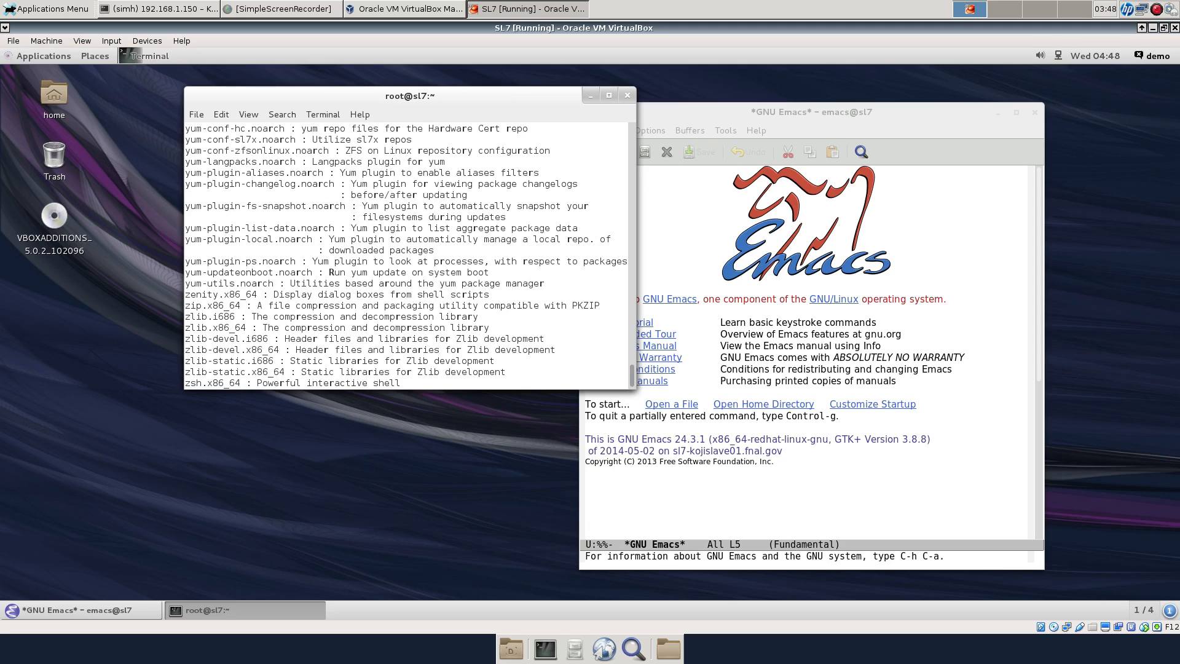
# Log out of the GNOME session from the user menu, confirming Log Out
pyautogui.click(1152, 55)
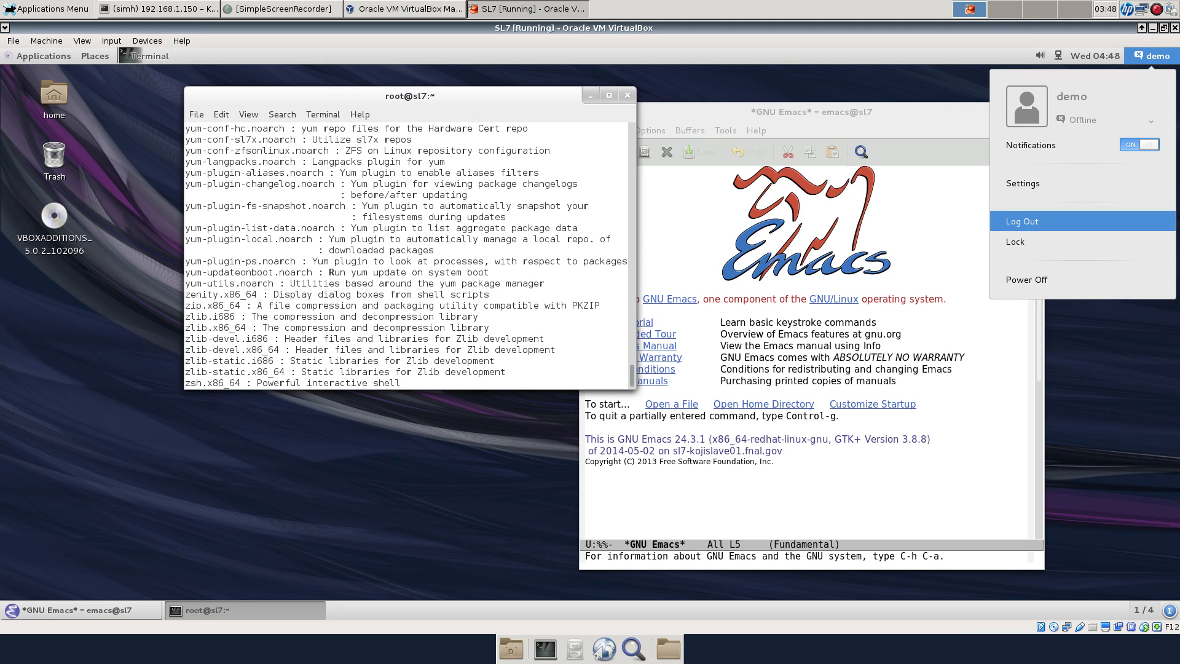
pyautogui.click(1022, 221)
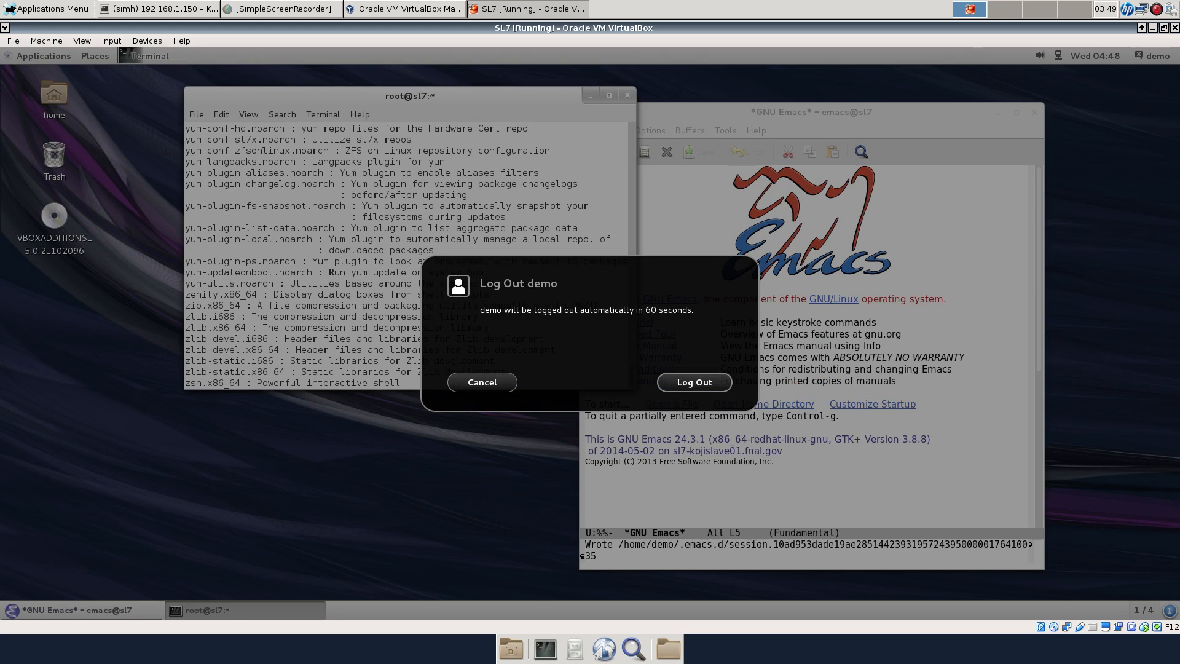
pyautogui.click(694, 382)
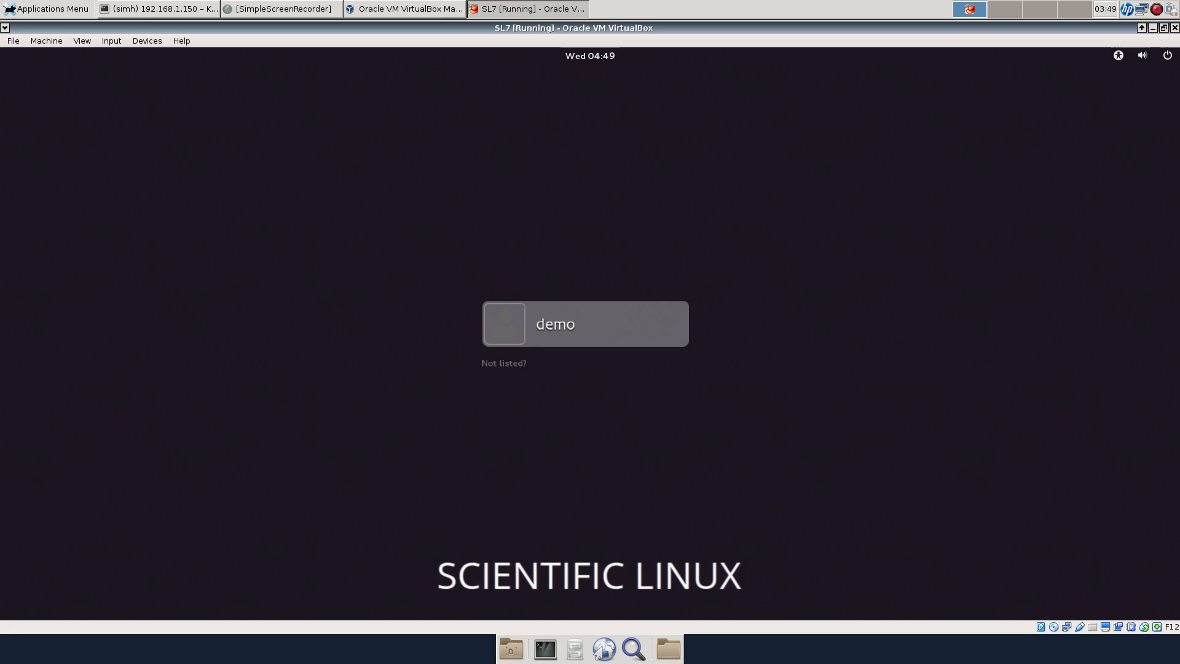
# Sign back in as the user with the KDE Plasma Workspace session, entering the account password
pyautogui.press('Return')
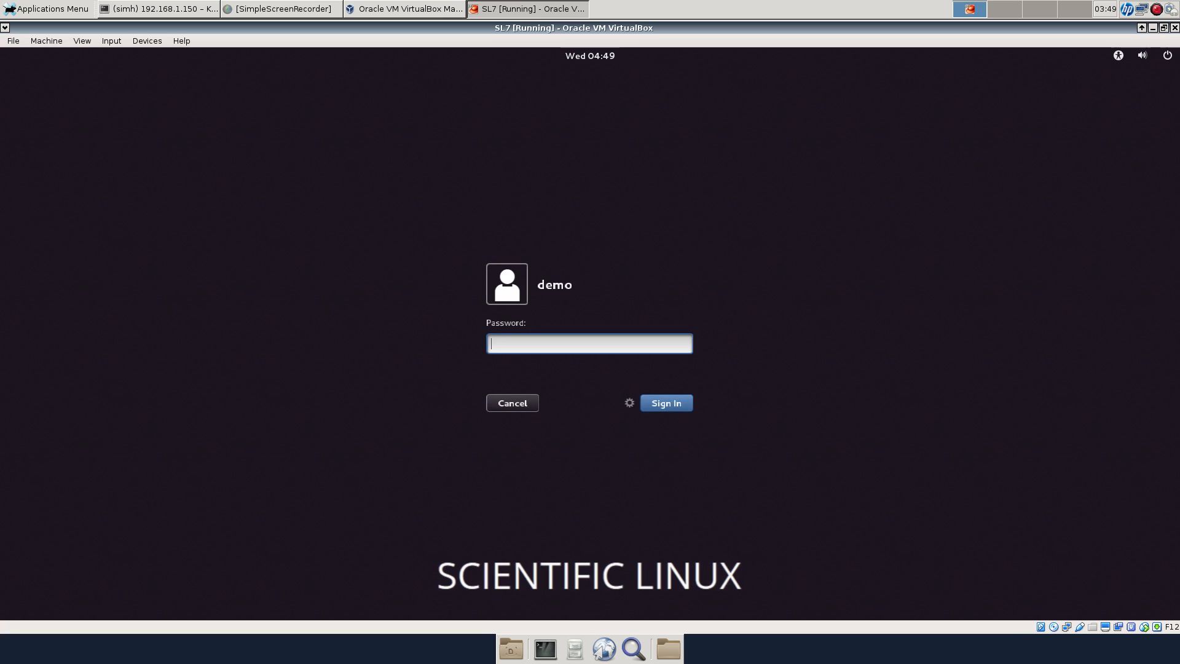
pyautogui.click(629, 403)
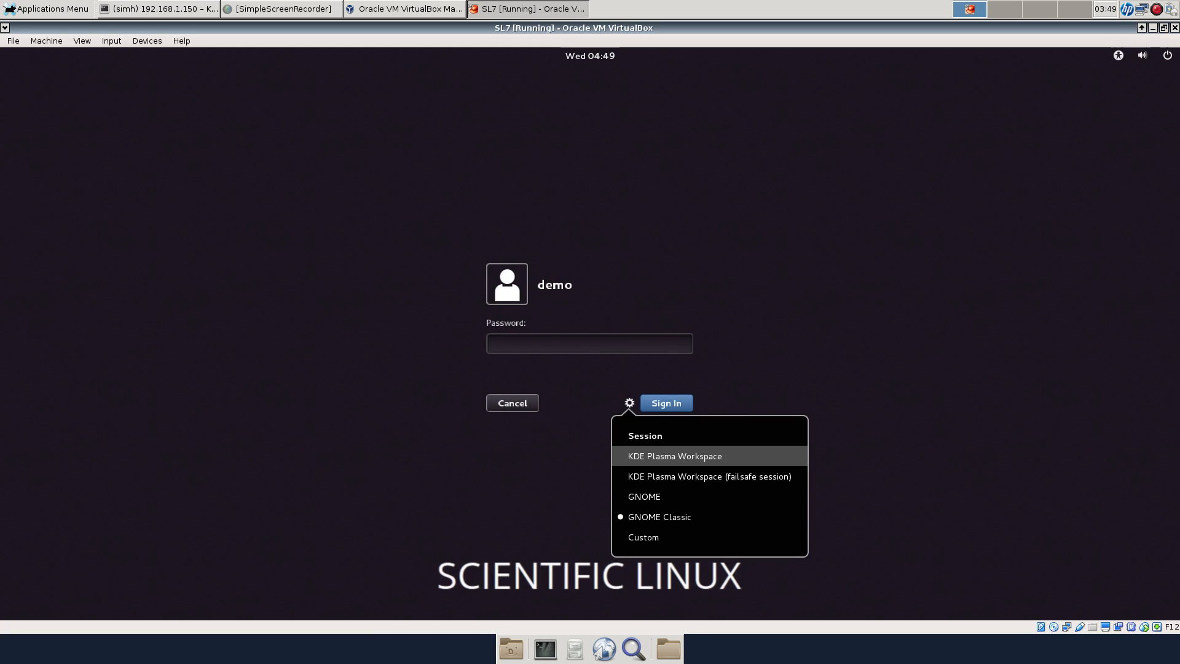
pyautogui.click(674, 455)
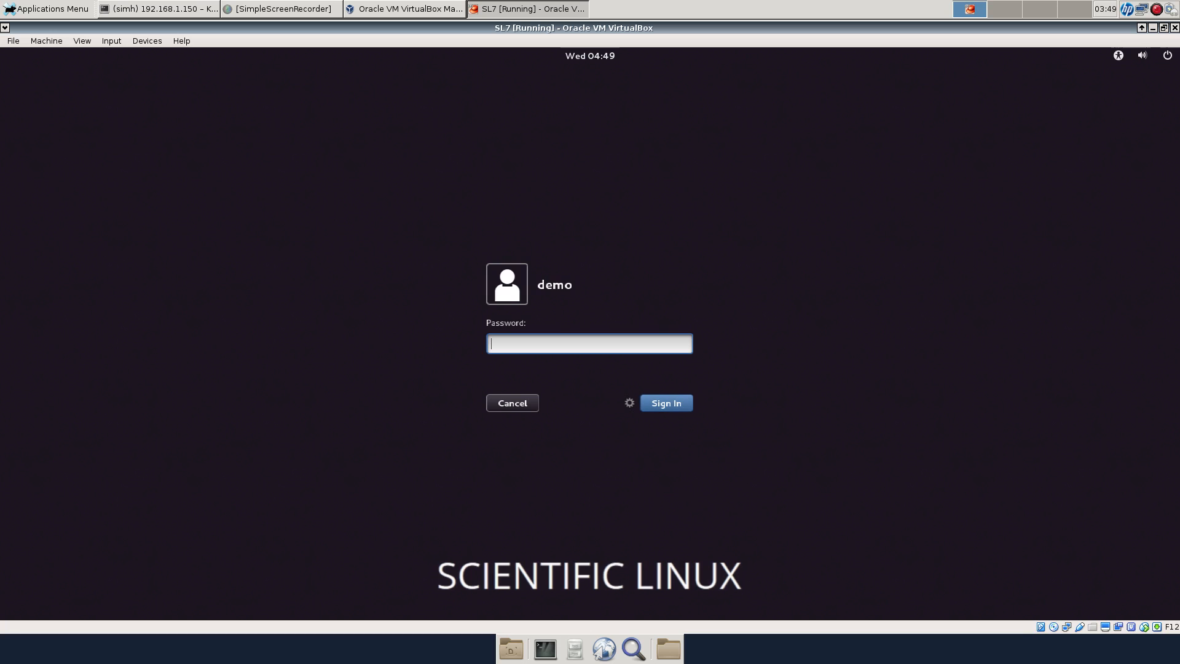
pyautogui.write('demo')
pyautogui.press('Return')
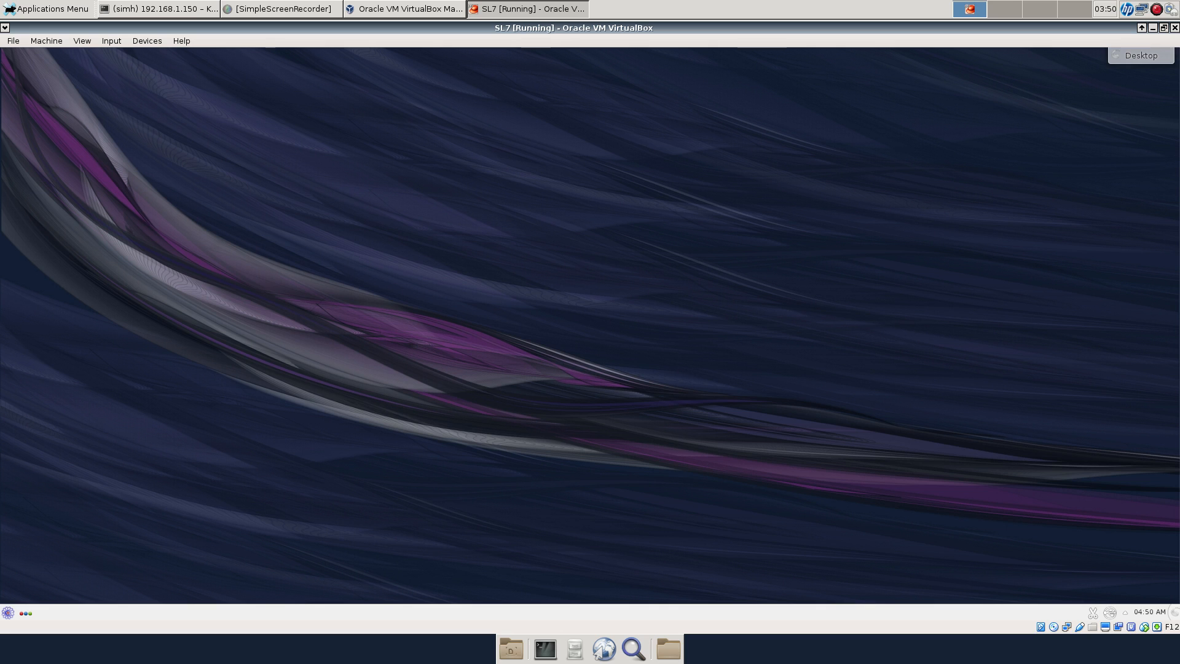
pyautogui.rightClick(543, 145)
pyautogui.press('Escape')
pyautogui.click(8, 613)
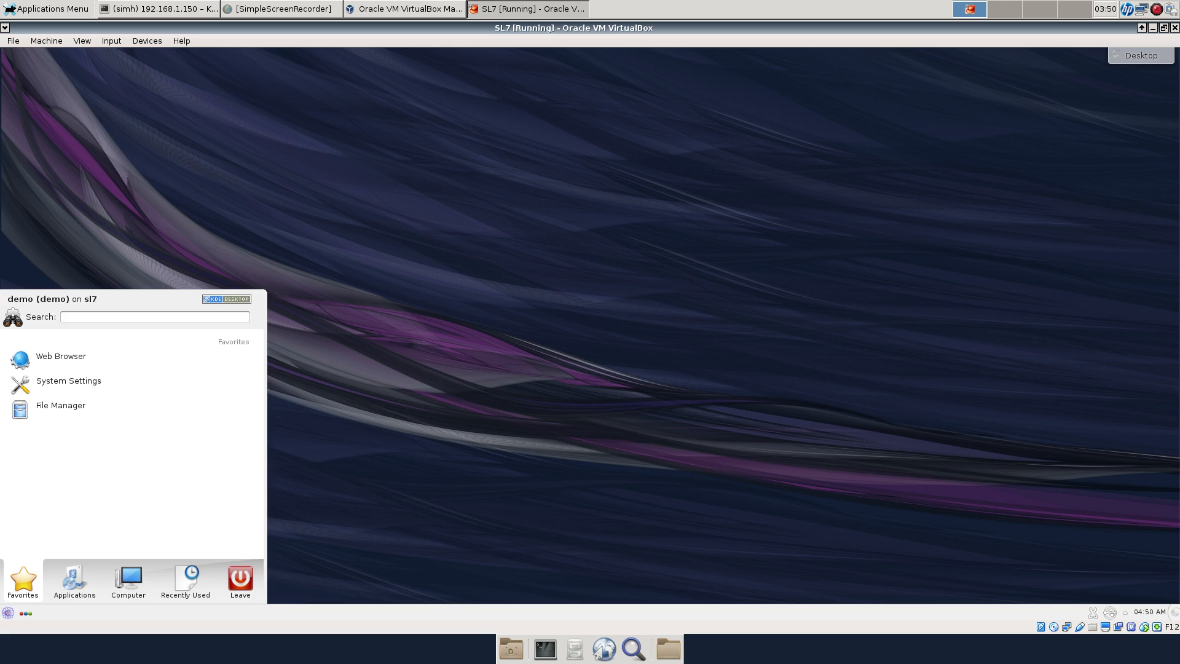
pyautogui.moveTo(75, 581)
pyautogui.scroll(-1, 123, 422)
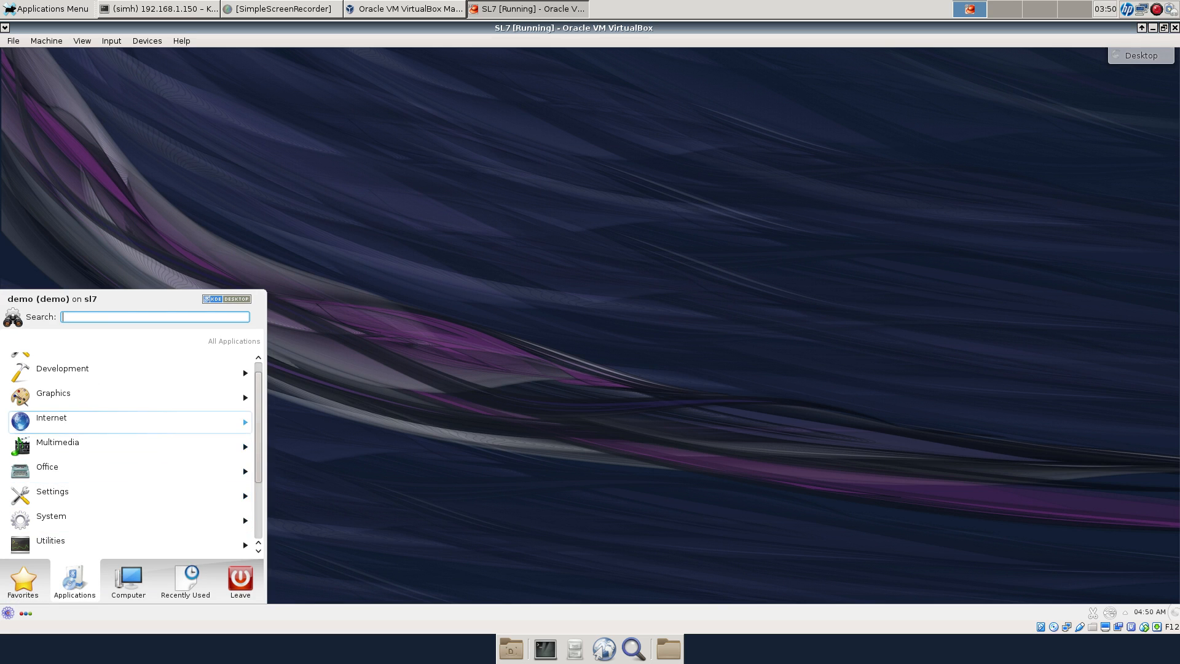
pyautogui.scroll(1, 123, 422)
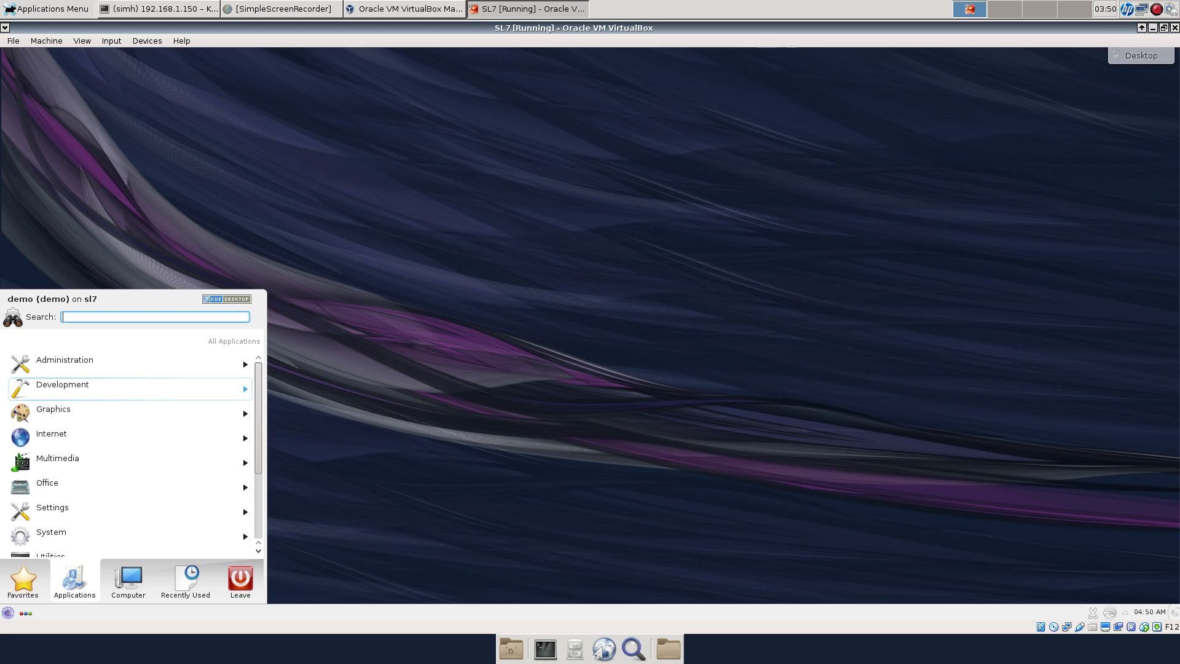
pyautogui.click(123, 389)
pyautogui.scroll(-3, 123, 421)
pyautogui.scroll(3, 123, 422)
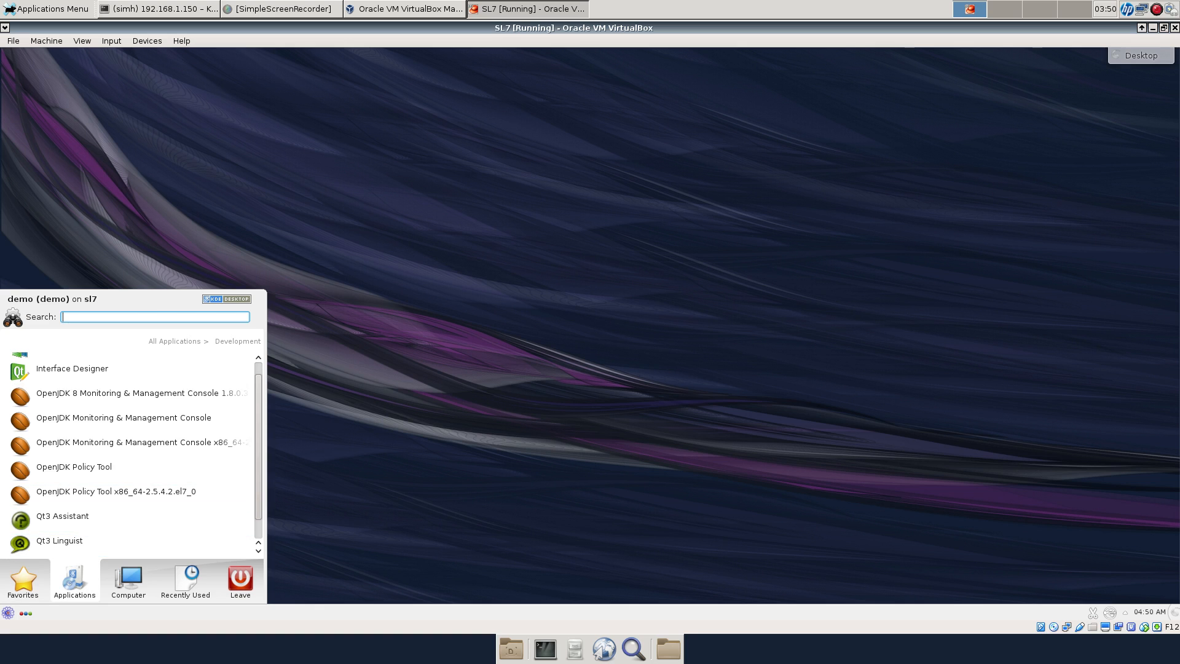
pyautogui.scroll(1, 132, 454)
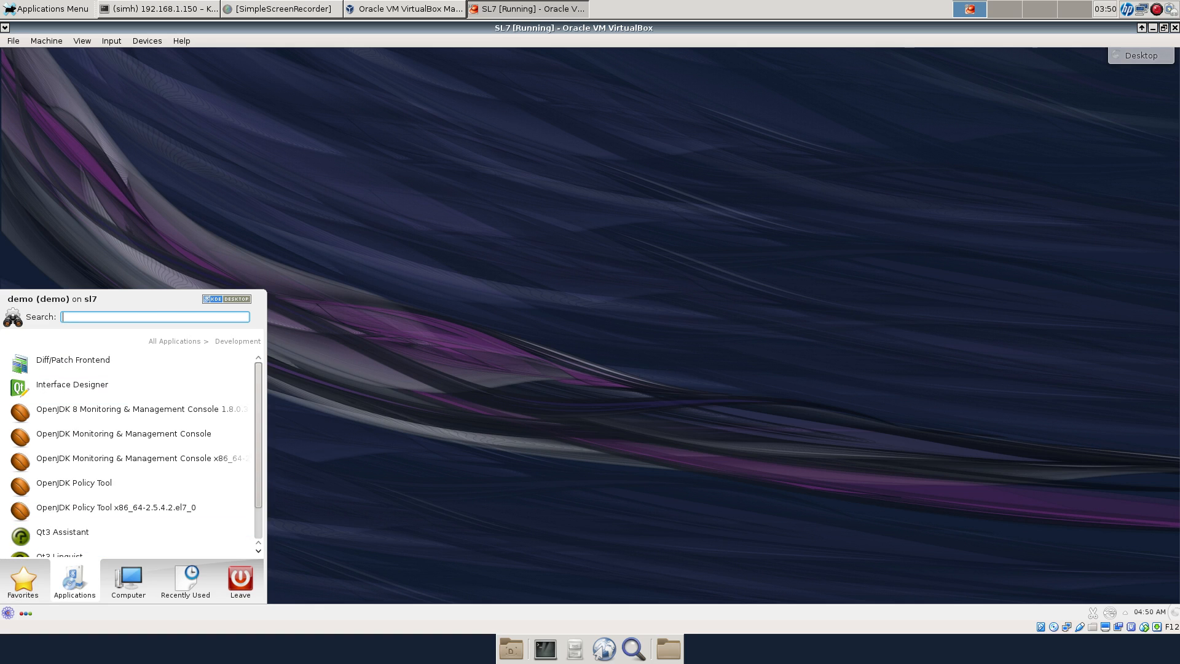
pyautogui.write('ditor')
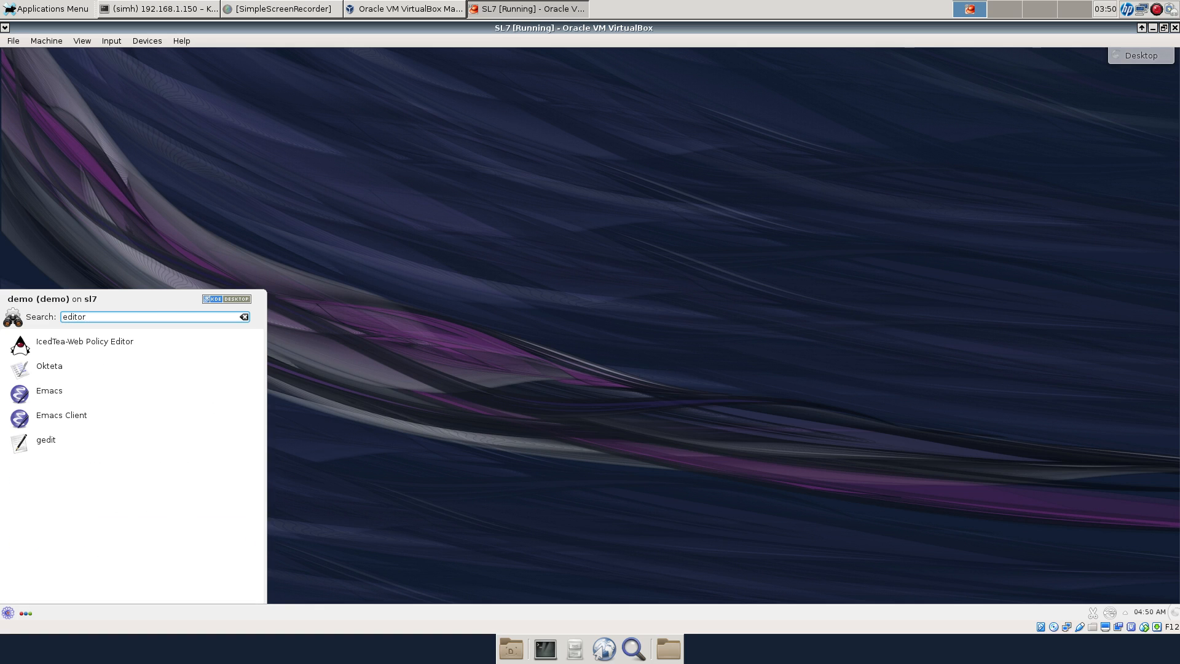
pyautogui.press('Down')
pyautogui.press('Down')
pyautogui.press('Down')
pyautogui.press('Down')
pyautogui.press('Down')
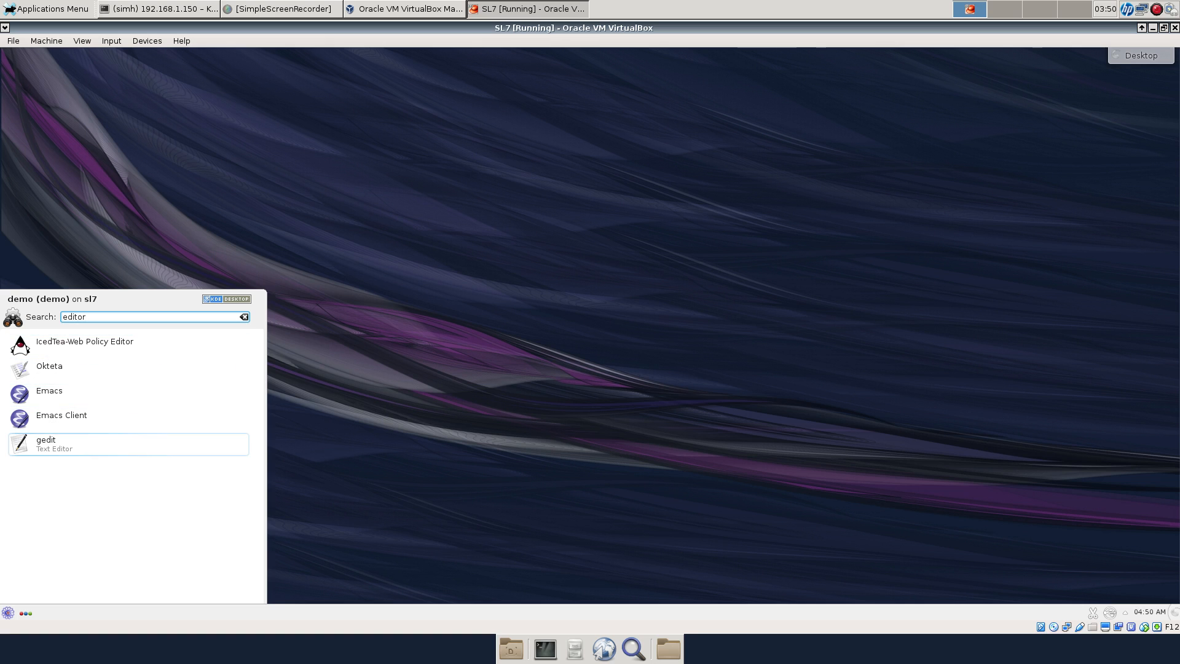
pyautogui.press('Down')
pyautogui.press('Down')
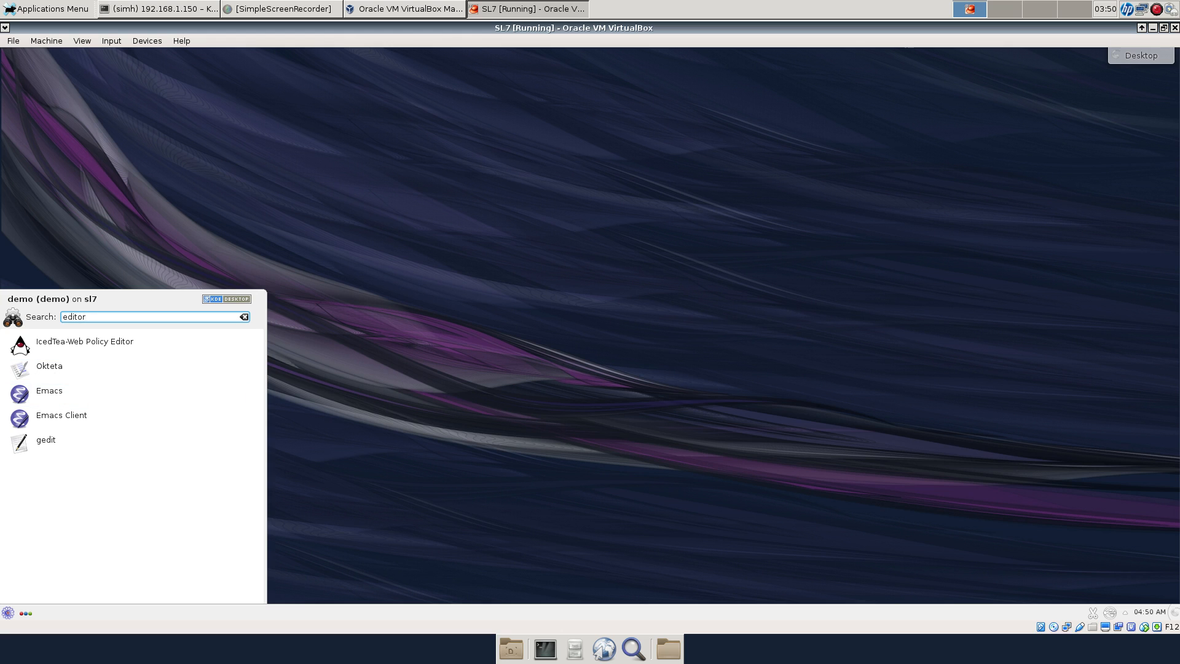
pyautogui.press('Escape')
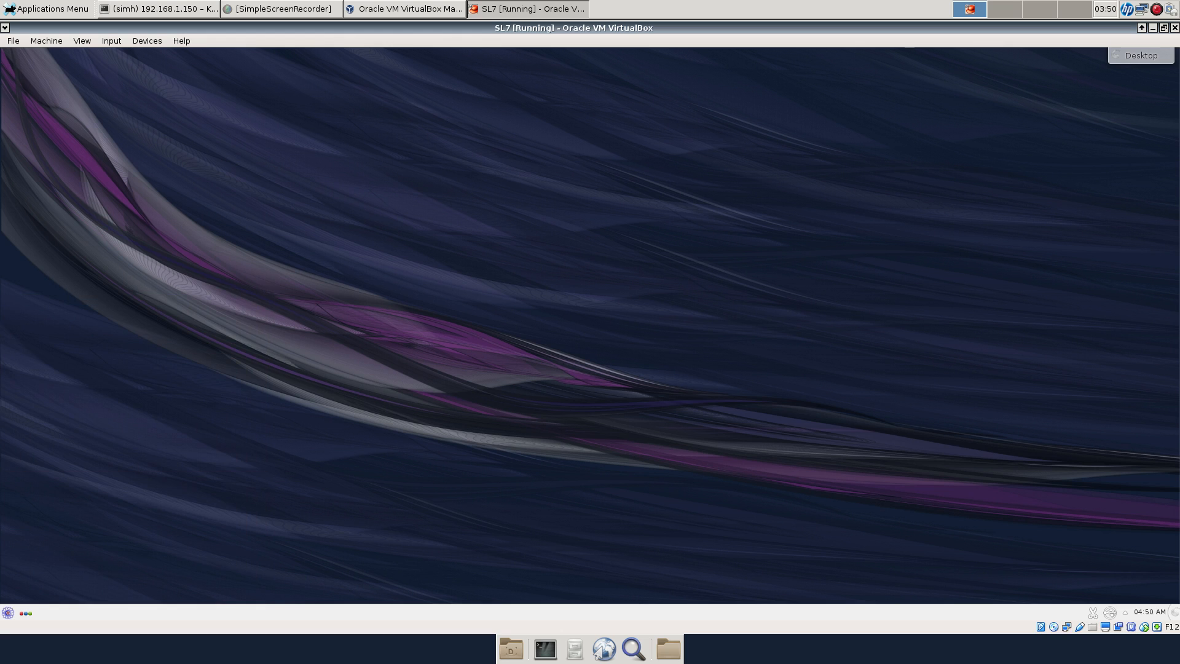